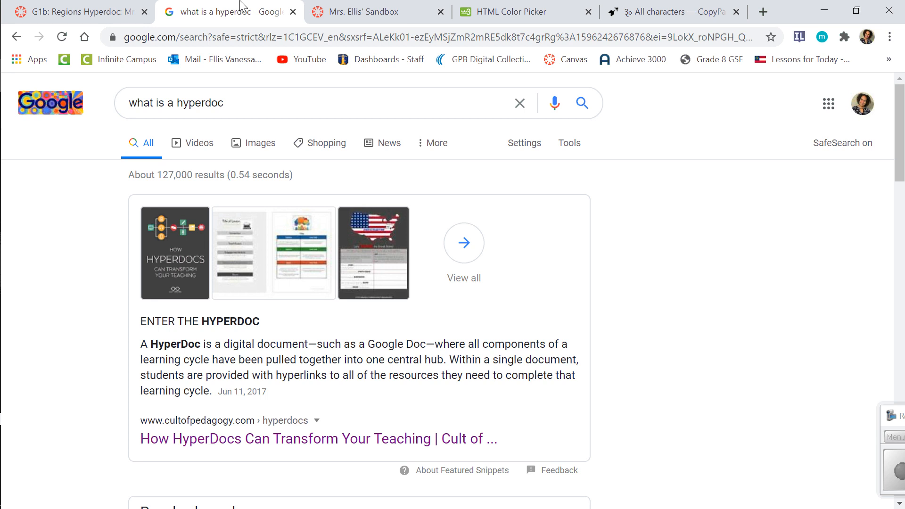
Switch to the Canvas sandbox course and start a new page from its list of all pages
mouse_move(2, 181)
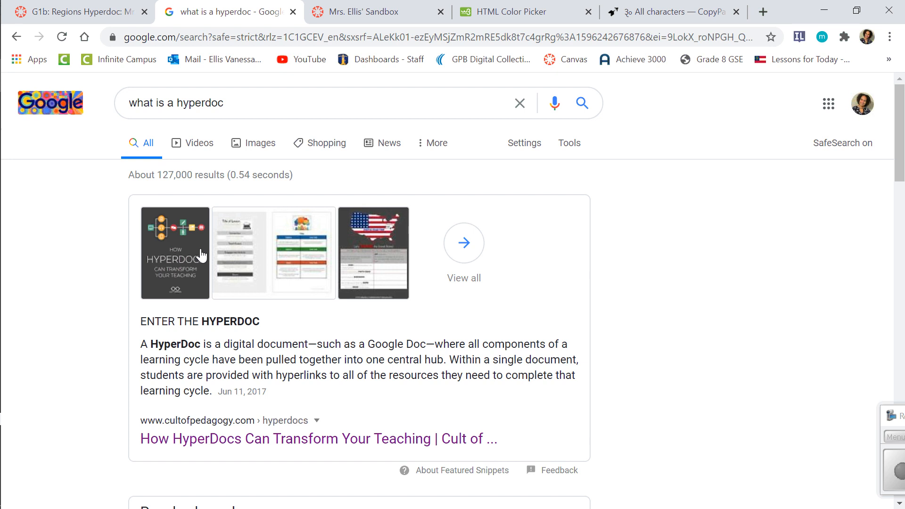
left_click(356, 6)
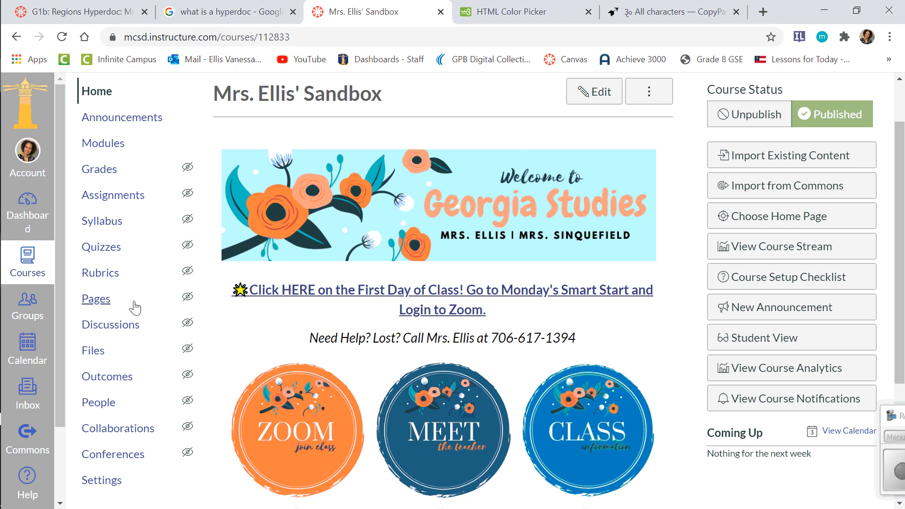
left_click(107, 303)
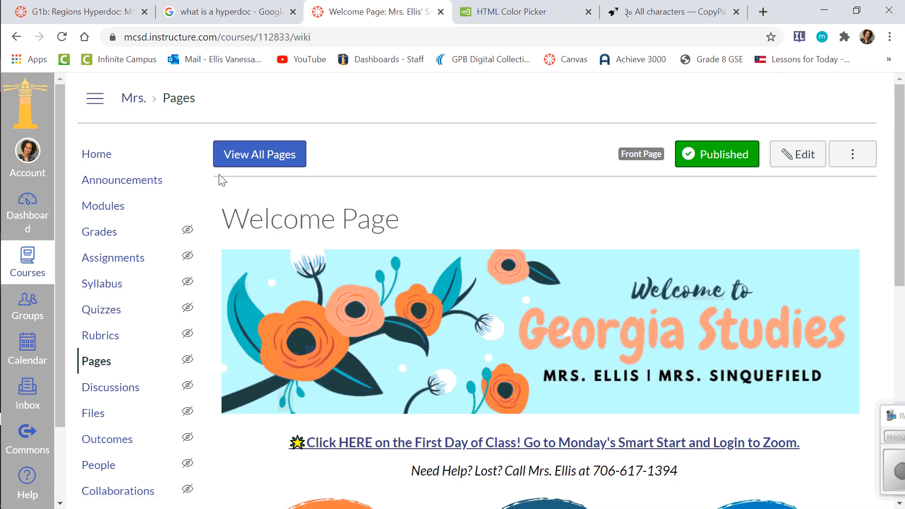
left_click(244, 168)
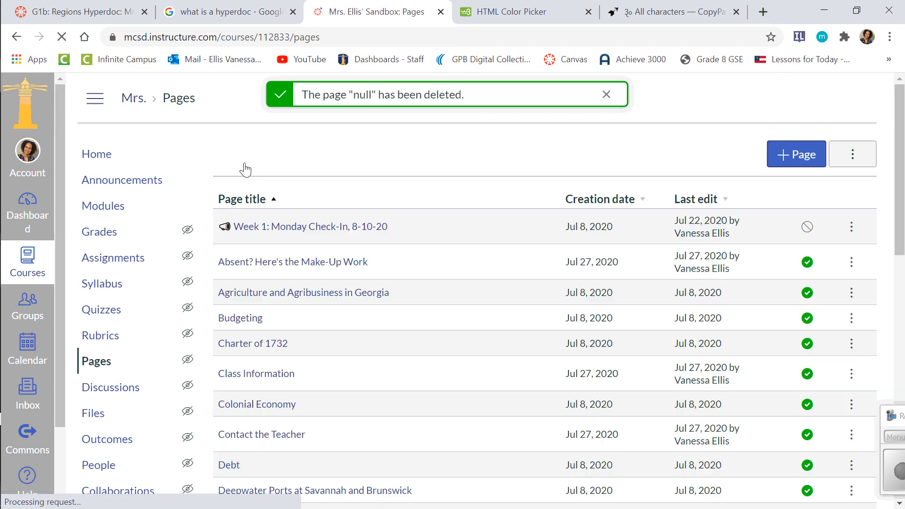
left_click(608, 96)
left_click(810, 157)
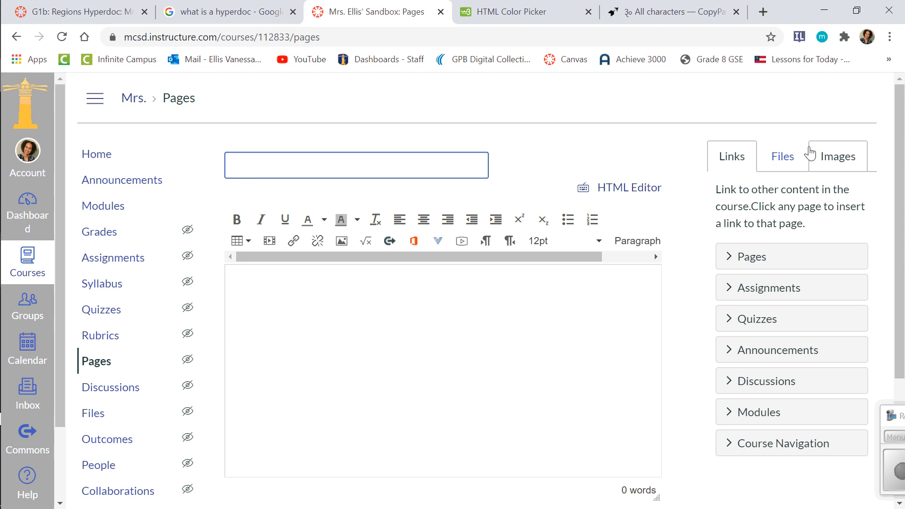
Collapse the course navigation and title the new page "Hyperdoc Practice"
left_click(98, 100)
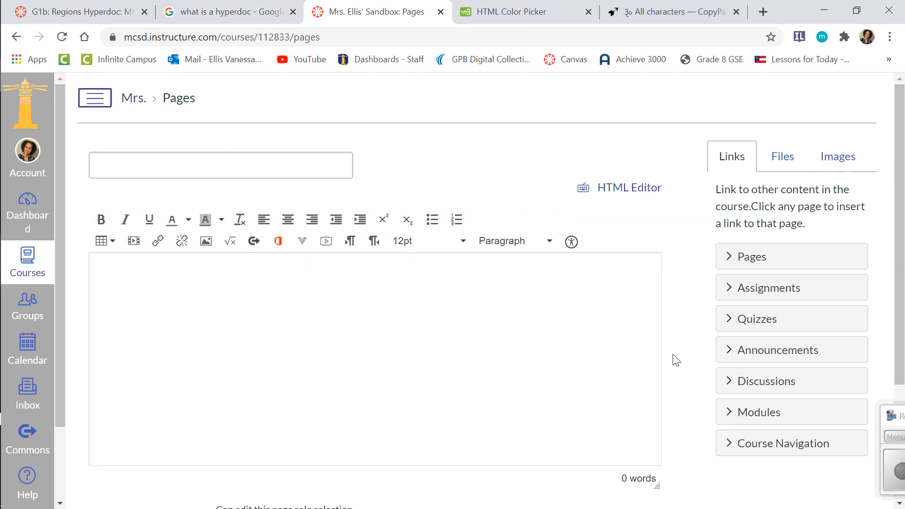
left_click(216, 163)
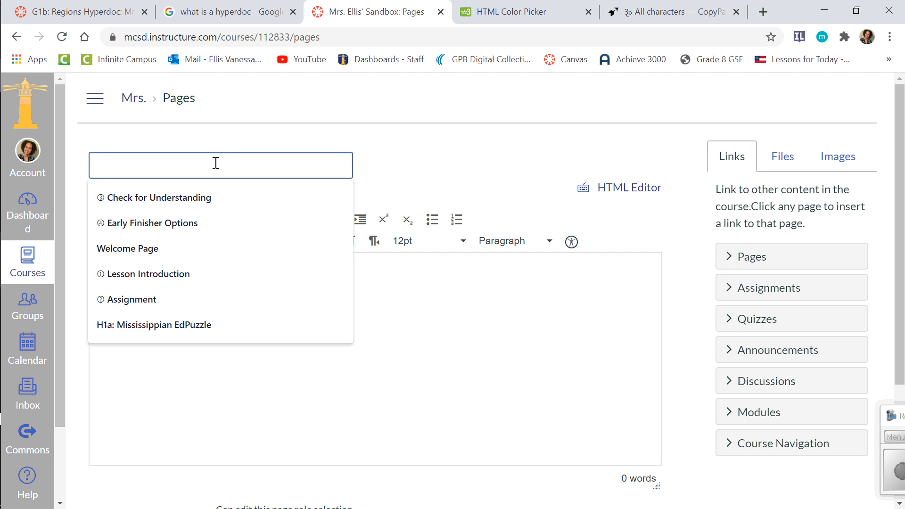
type("Hyper")
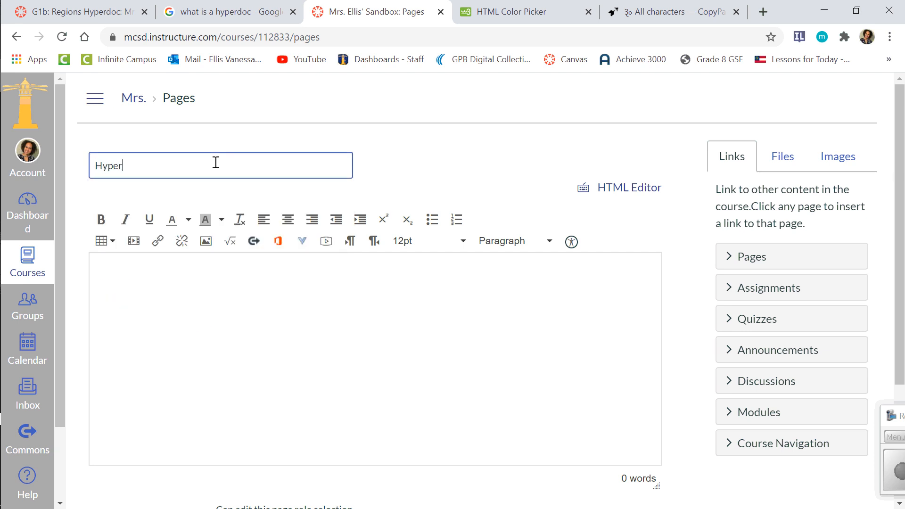
type("doc Practice")
Place the sandbox page beside the G1b: Regions Hyperdoc page and check that example's layout
left_click_drag(361, 15, 235, 12)
left_click(77, 11)
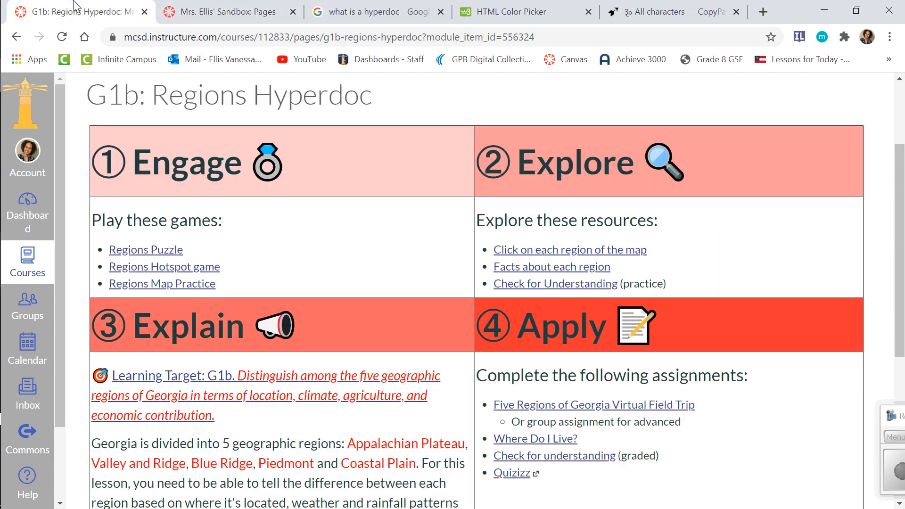
left_click(221, 9)
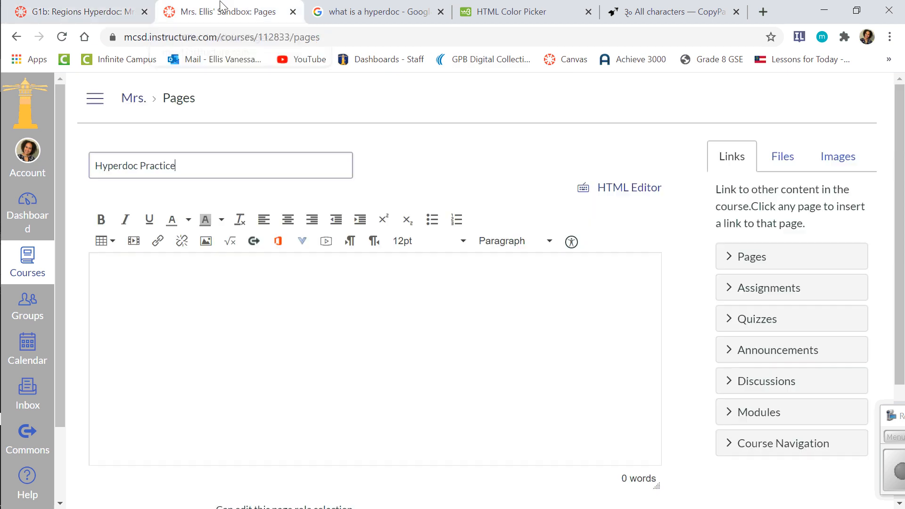
Insert a table with four columns and two rows into the page body
left_click(108, 241)
mouse_move(123, 264)
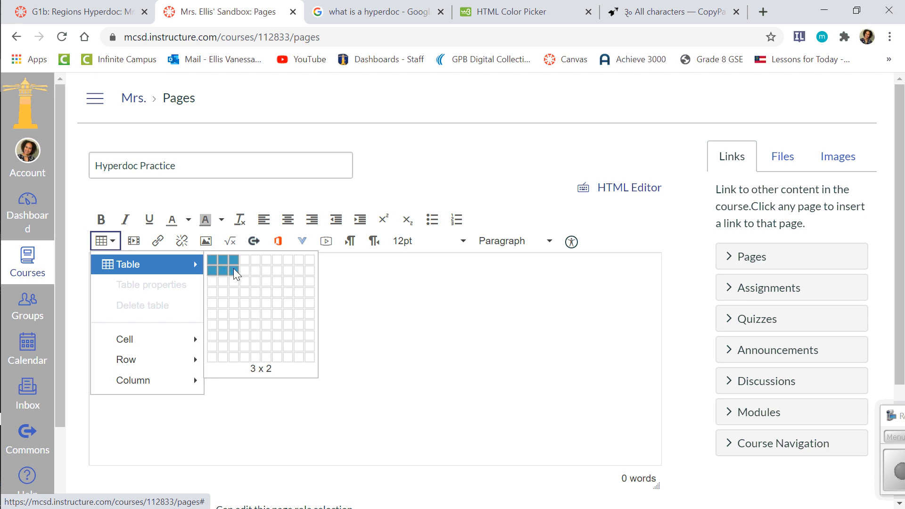
left_click(248, 268)
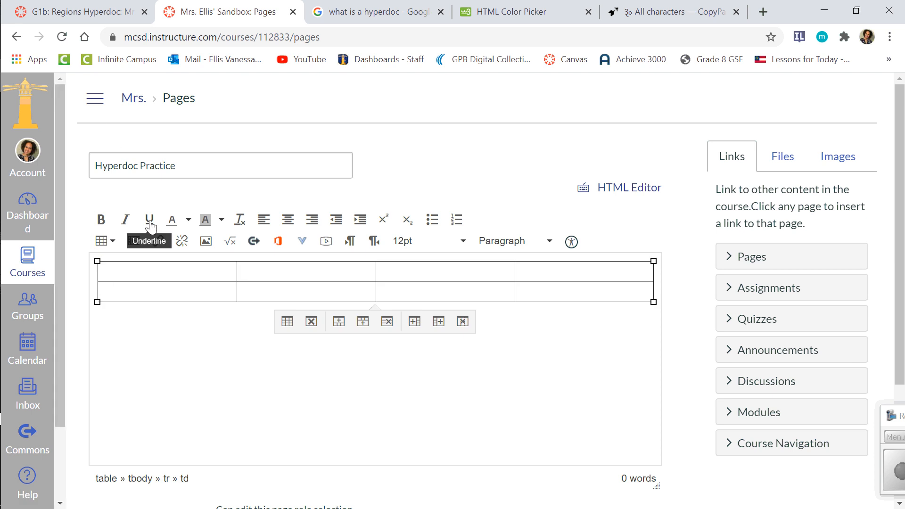
Following the example hyperdoc, label the table's first-row cells Engage, Explore, Explain and Apply
left_click(68, 8)
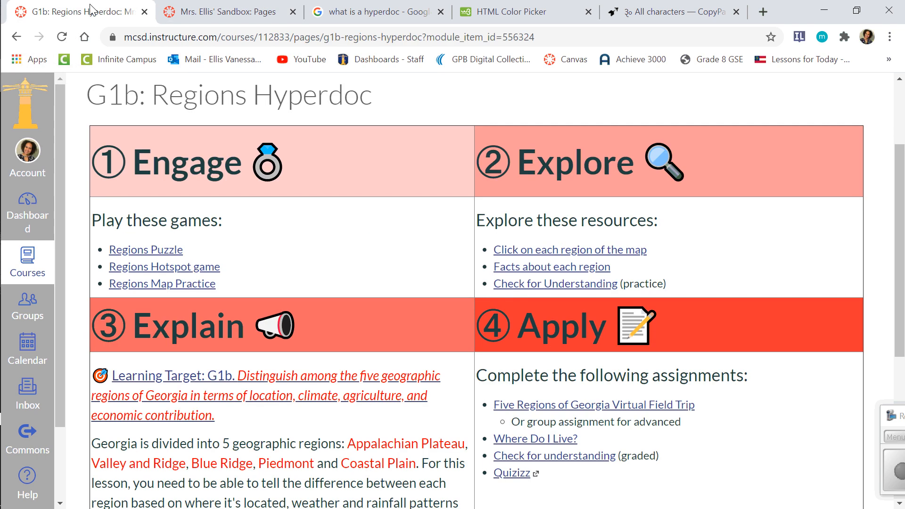
left_click(187, 9)
type("Engage")
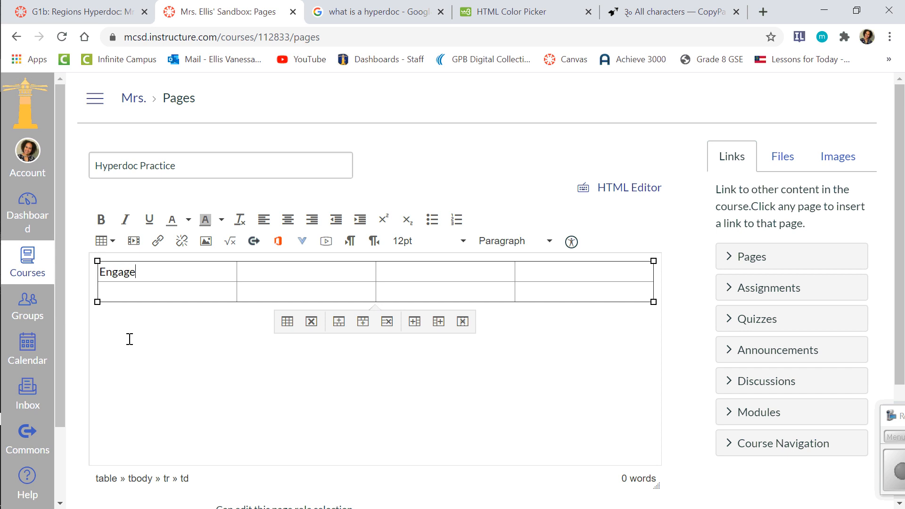
key("Tab")
type("Explore")
key("Tab")
type("Explain\tApply")
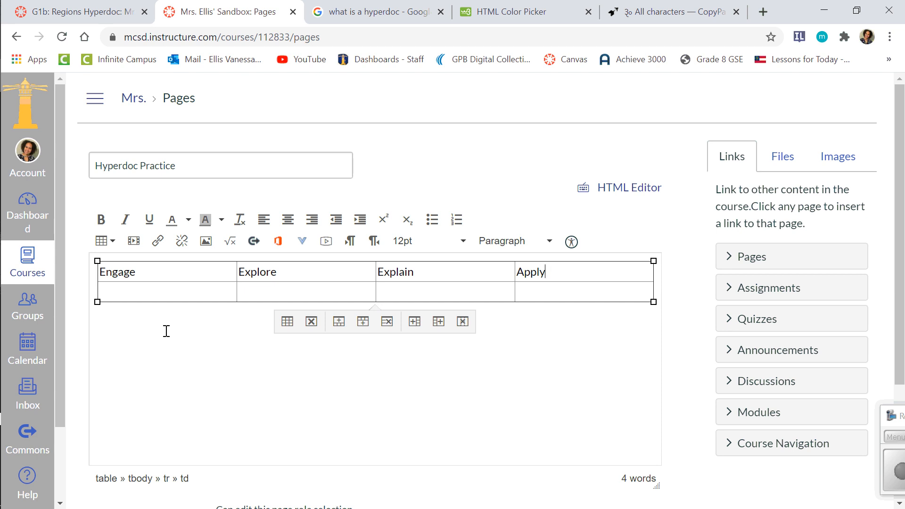
Check the example hyperdoc's header shading, and set the Engage cell's background color to pink
left_click(99, 10)
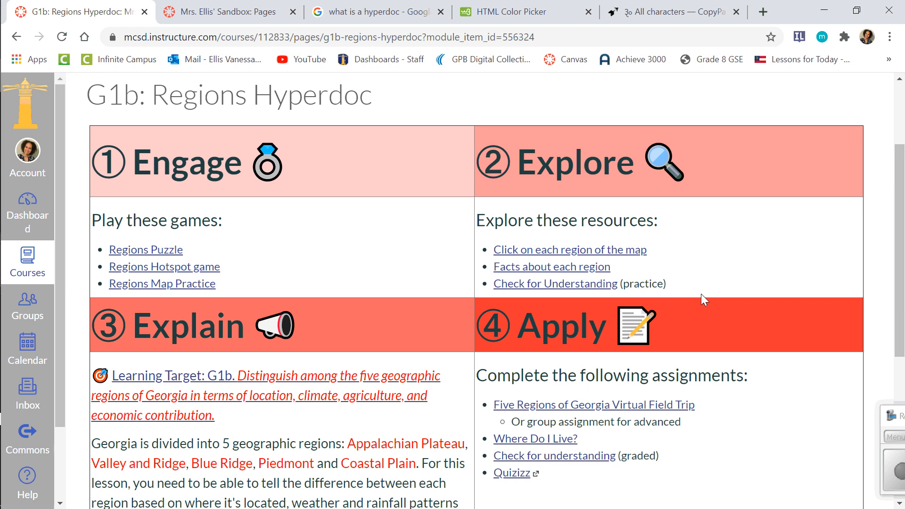
left_click(207, 6)
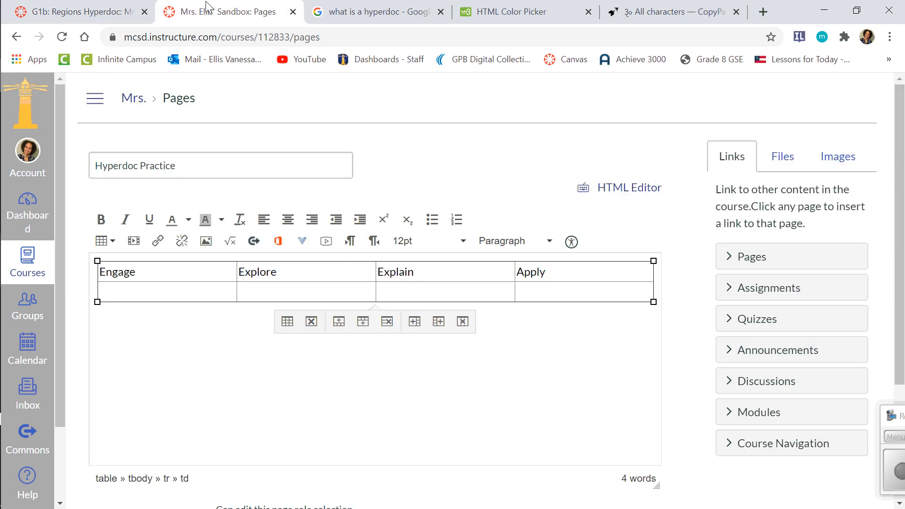
left_click(166, 274)
left_click(106, 241)
mouse_move(162, 333)
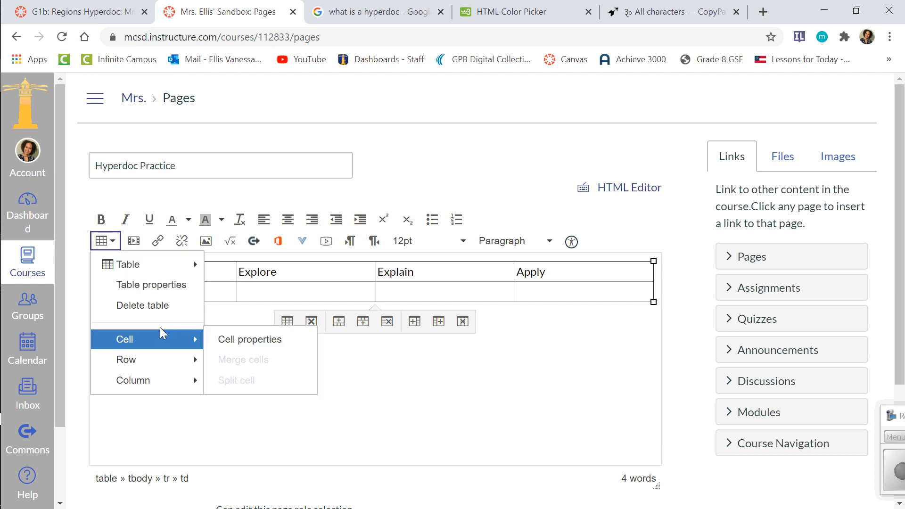
left_click(227, 347)
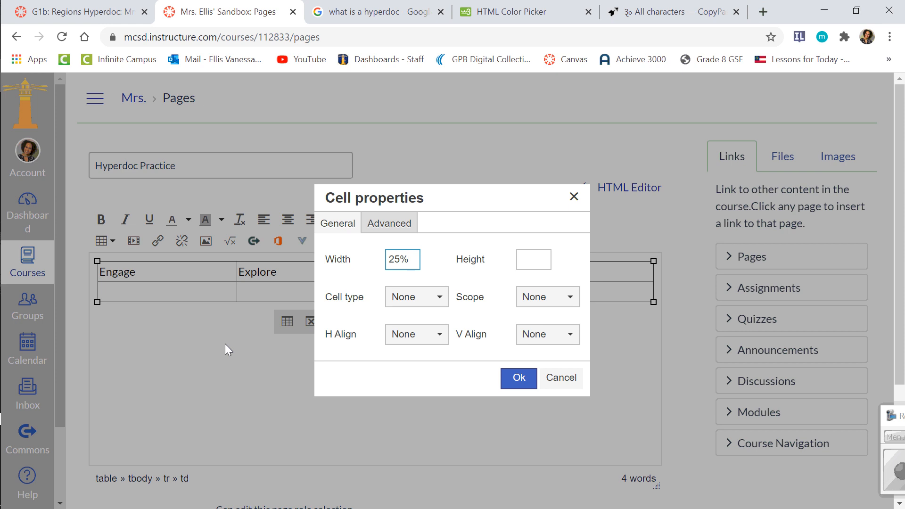
left_click(381, 231)
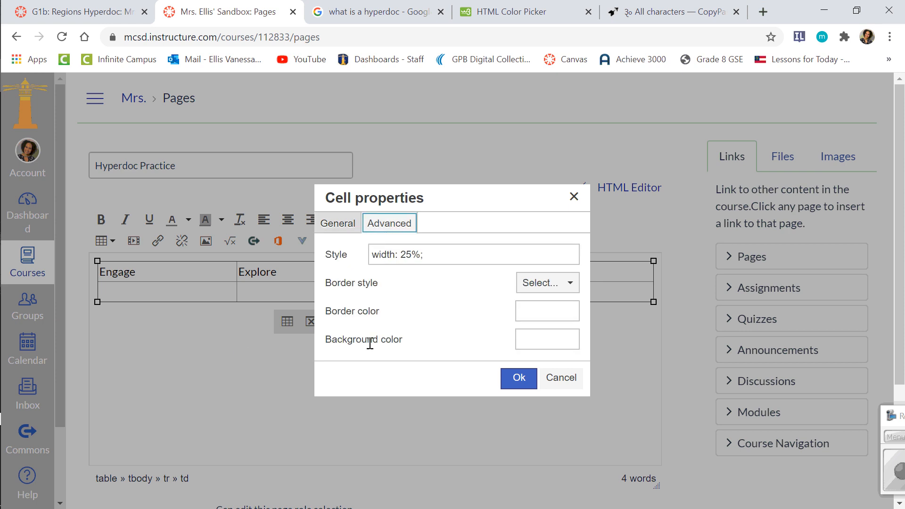
left_click(536, 337)
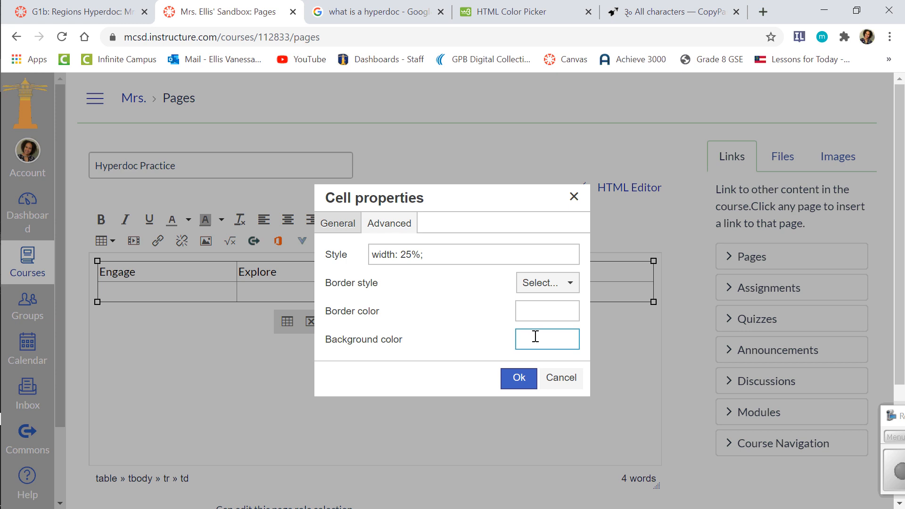
type("pink")
left_click(518, 378)
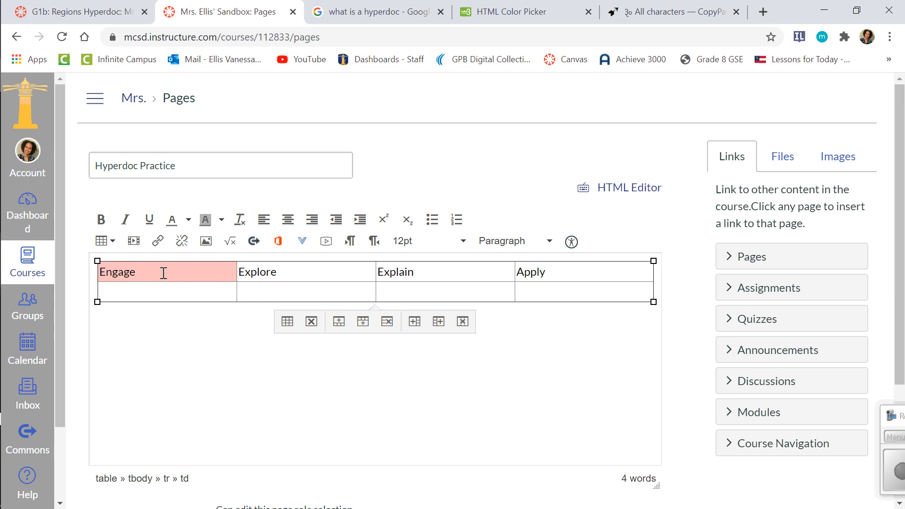
Try several colors in the W3Schools HTML Color Picker and settle on the pink #ff3399
left_click(490, 17)
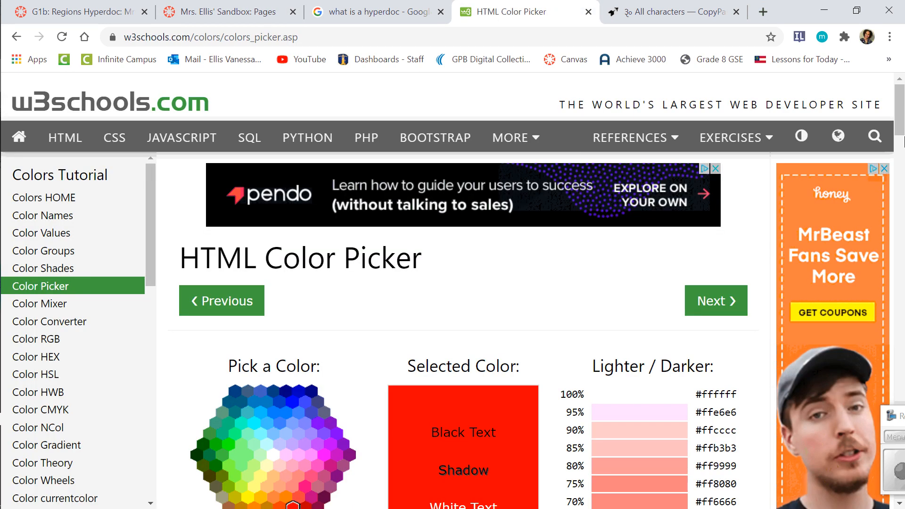
scroll(471, 283, "down", 4)
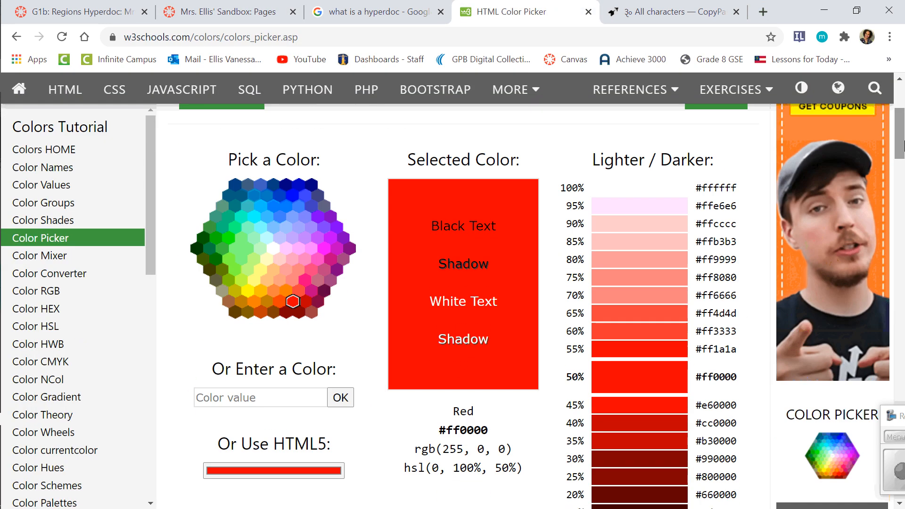
left_click(330, 238)
left_click(293, 216)
left_click(306, 194)
left_click(260, 186)
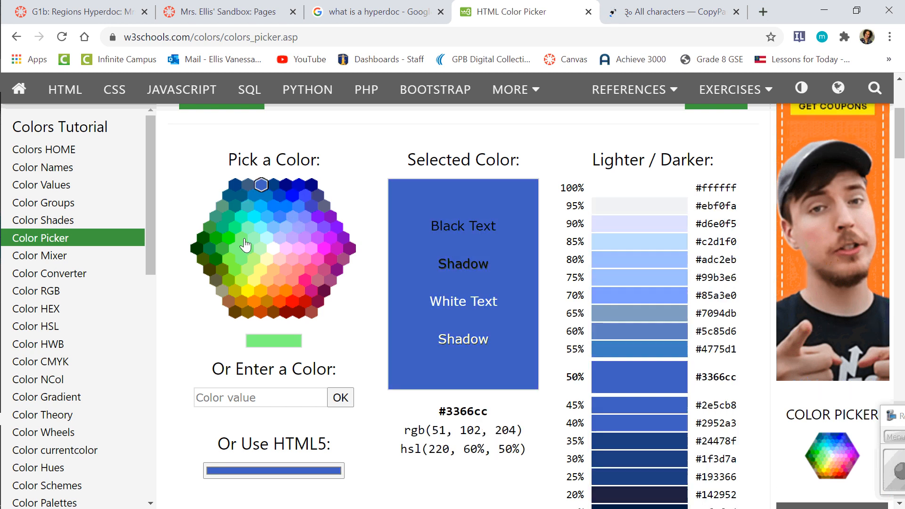
left_click(241, 239)
left_click(235, 248)
left_click(272, 307)
left_click(292, 294)
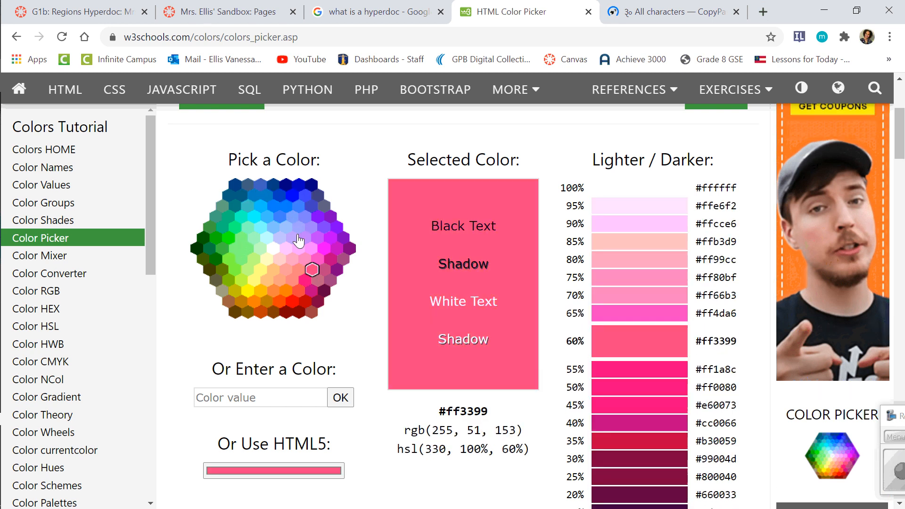
left_click(286, 206)
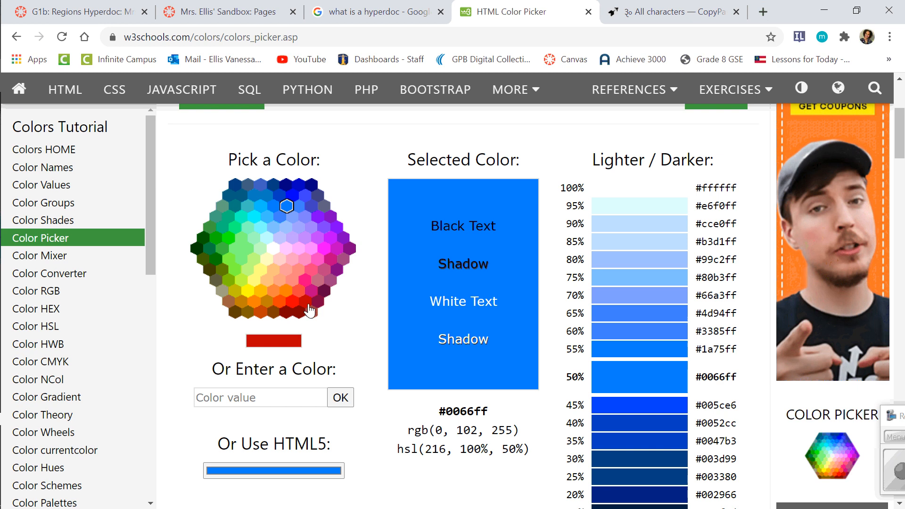
left_click(312, 270)
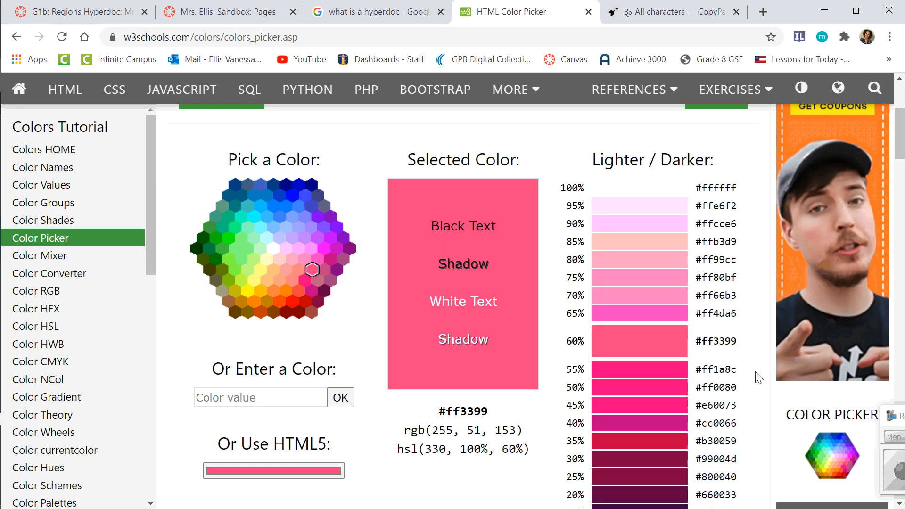
Copy the hex code #ff0080 of the 50% shade from the lighter and darker variants
left_click_drag(737, 390, 698, 391)
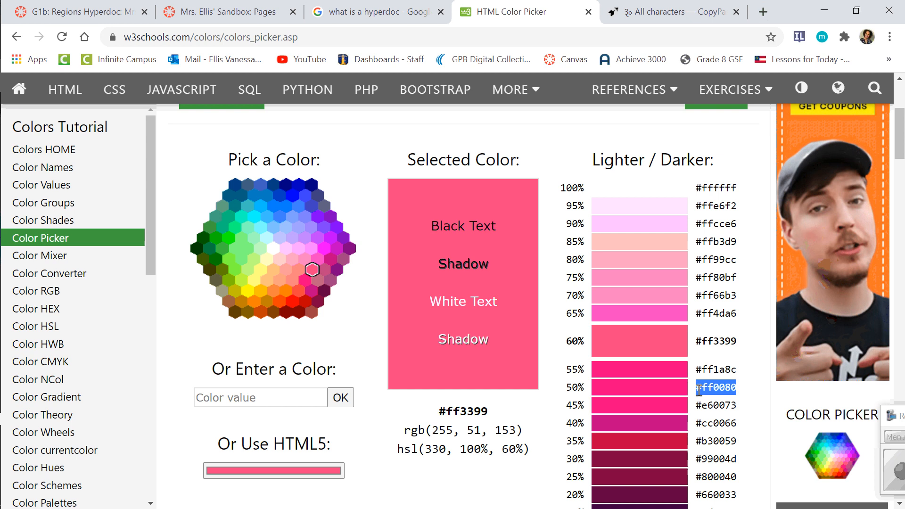
right_click(703, 388)
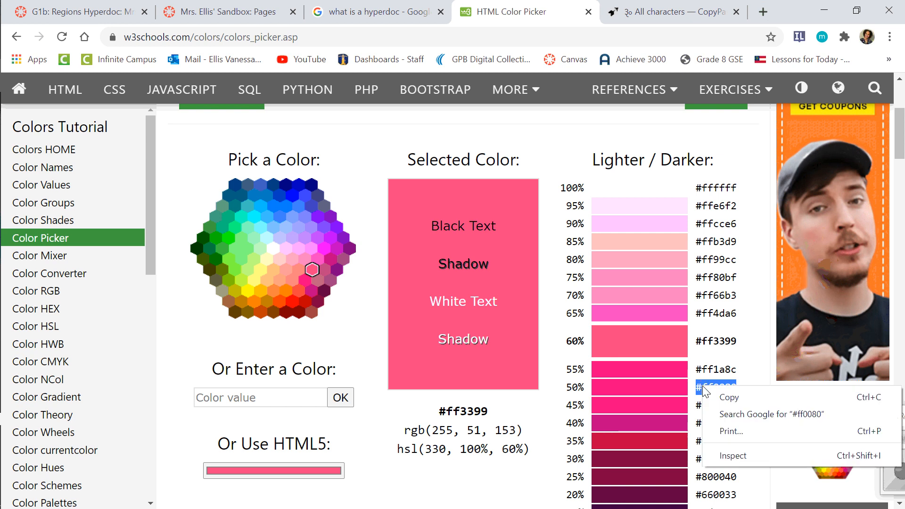
left_click(726, 397)
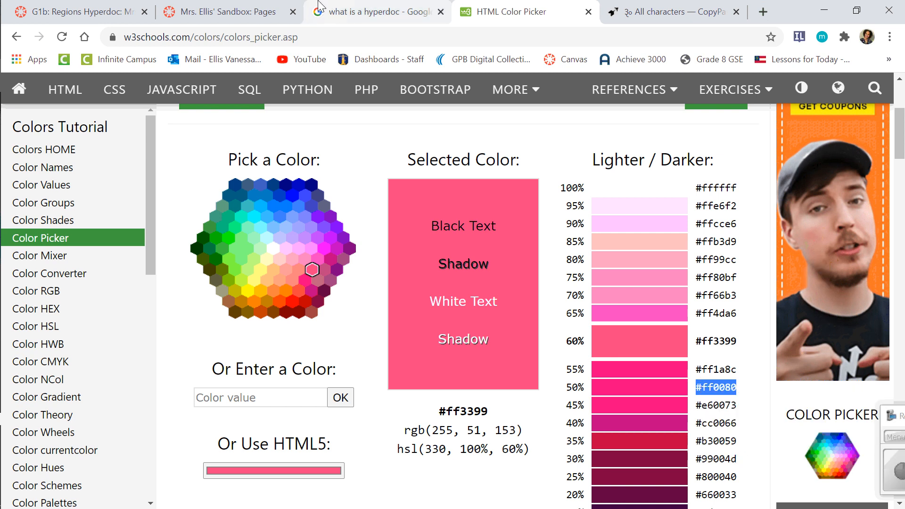
Back on the Canvas page, set the Explore cell's background color to #ff0080 in its cell properties
left_click(200, 3)
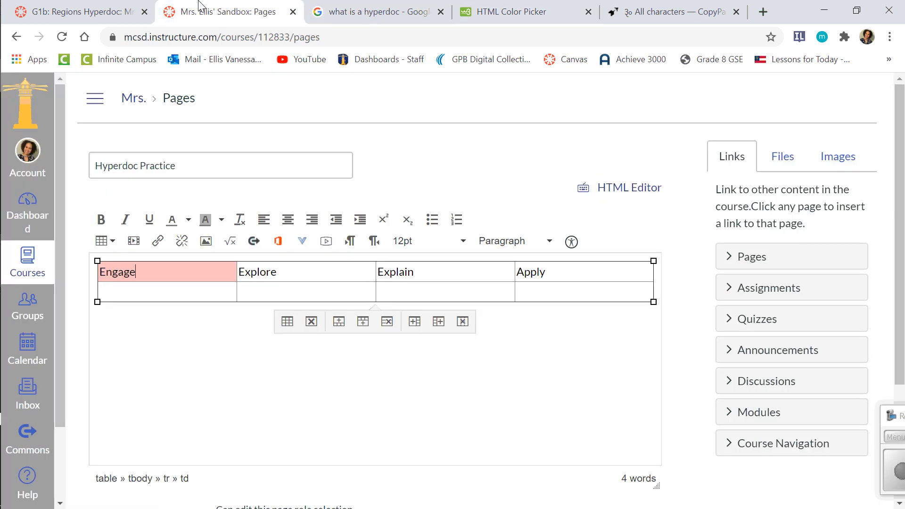
left_click(298, 270)
left_click(113, 245)
mouse_move(129, 339)
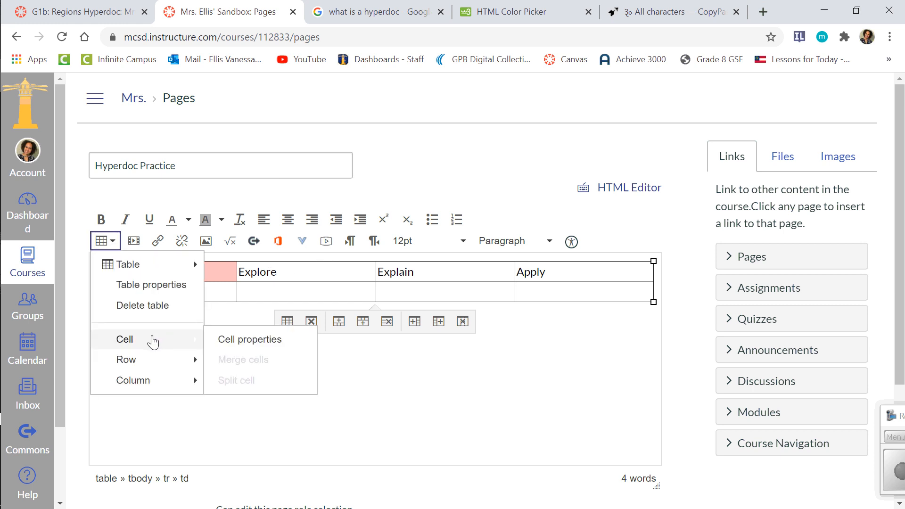
left_click(230, 340)
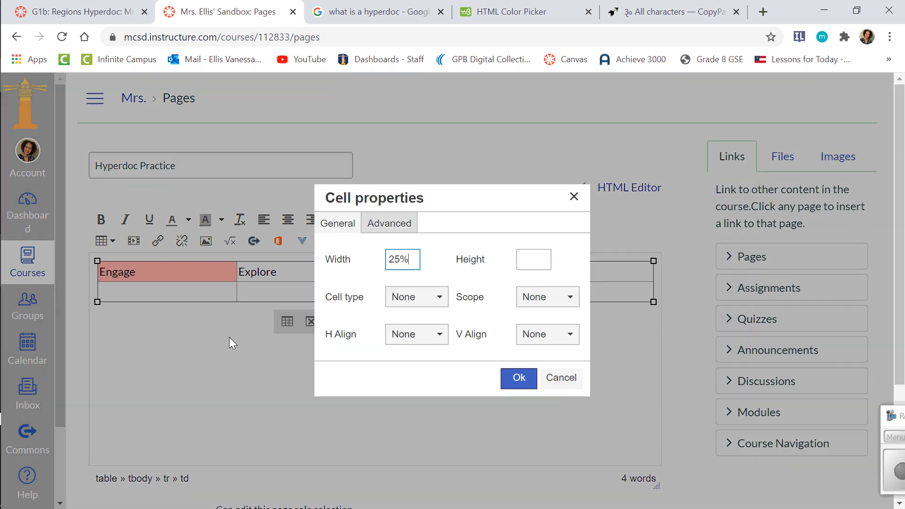
left_click(382, 224)
left_click(531, 336)
key("ctrl+v")
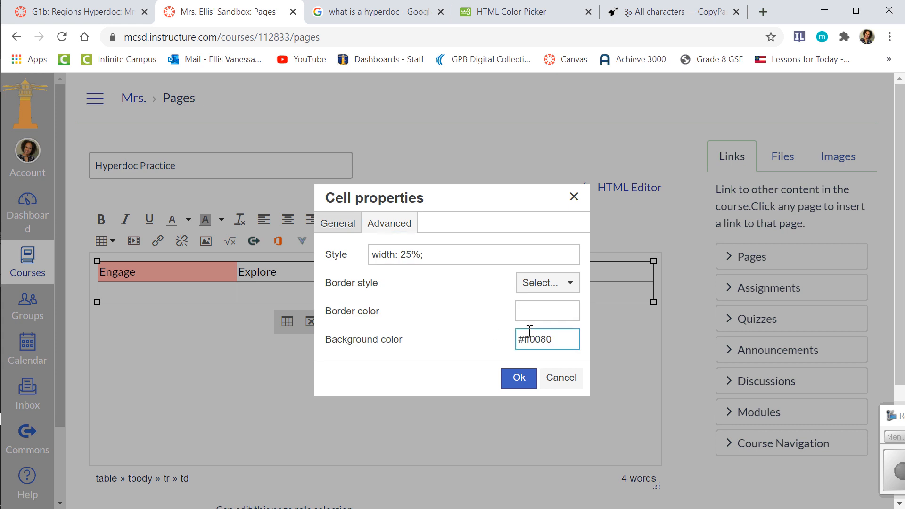
left_click(518, 378)
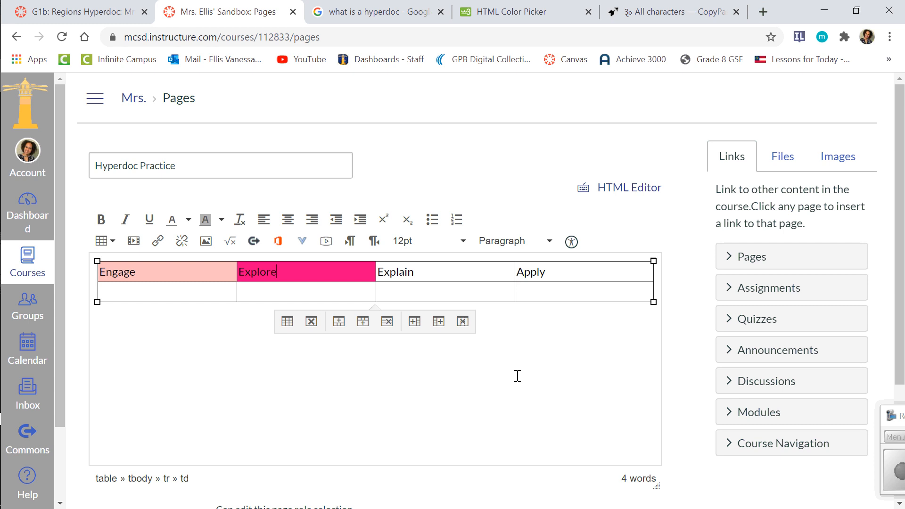
In the W3Schools HTML Color Picker, pick the purple #6600ff and copy the hex code #b380ff of its 75% shade
left_click(538, 14)
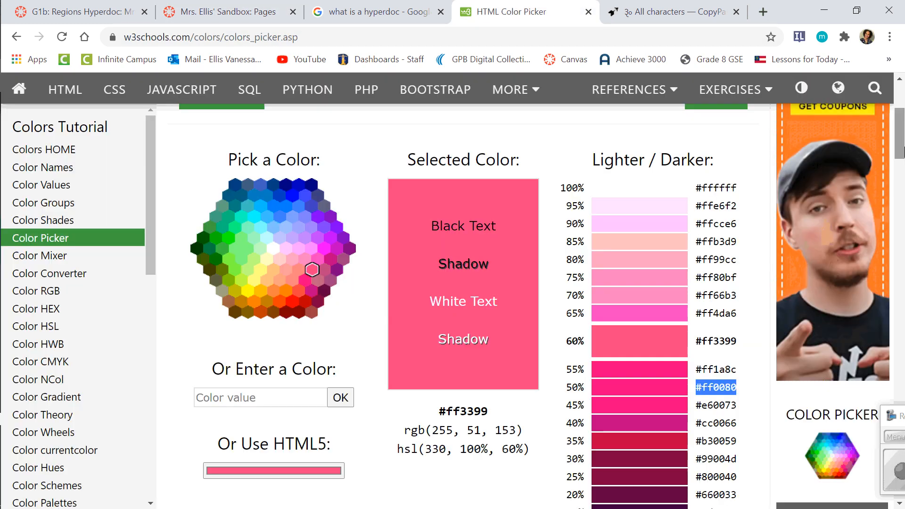
mouse_move(901, 137)
left_mouse_down()
mouse_move(904, 156)
mouse_move(902, 137)
left_mouse_up()
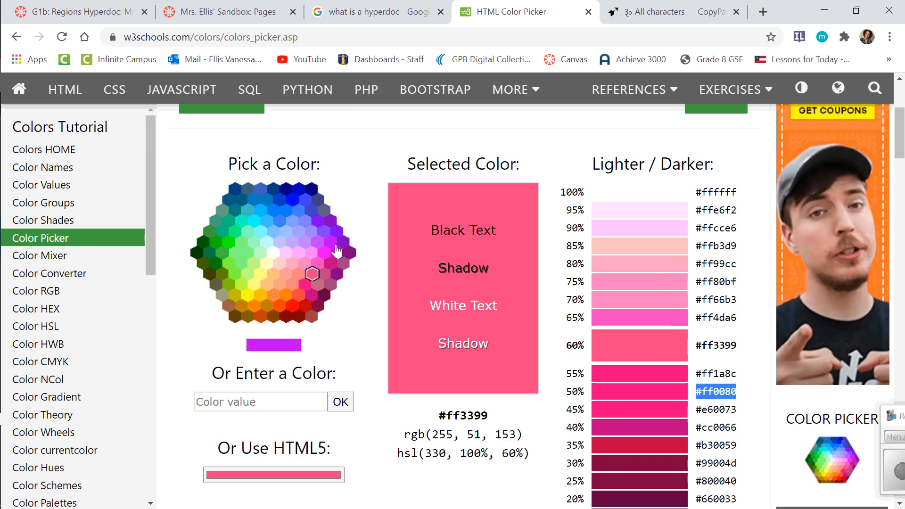
left_click(318, 222)
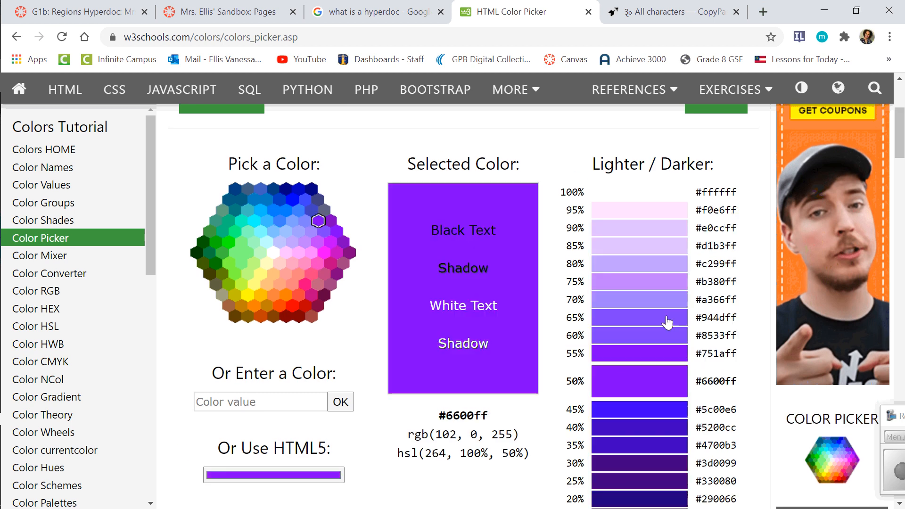
left_click_drag(742, 283, 690, 285)
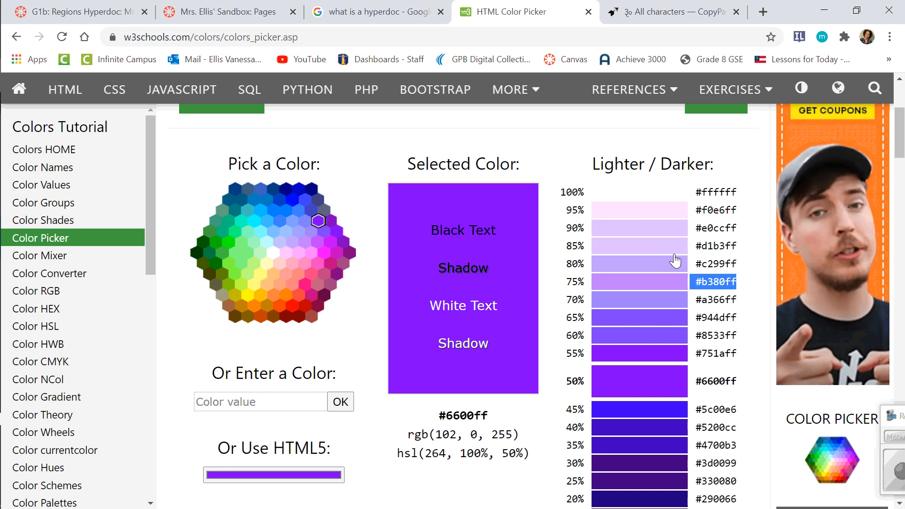
Back on the Canvas page, set the Explain cell's background color to #b380ff in its cell properties
left_click(244, 10)
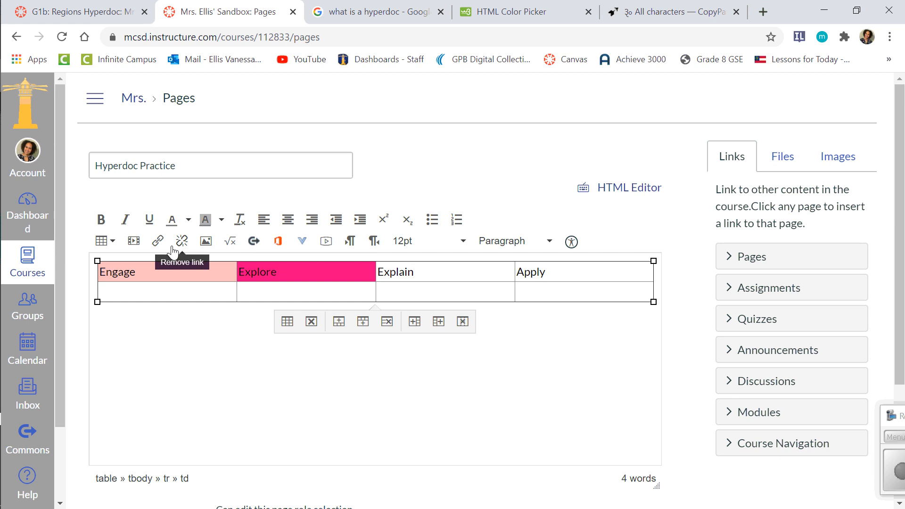
left_click(103, 241)
mouse_move(178, 344)
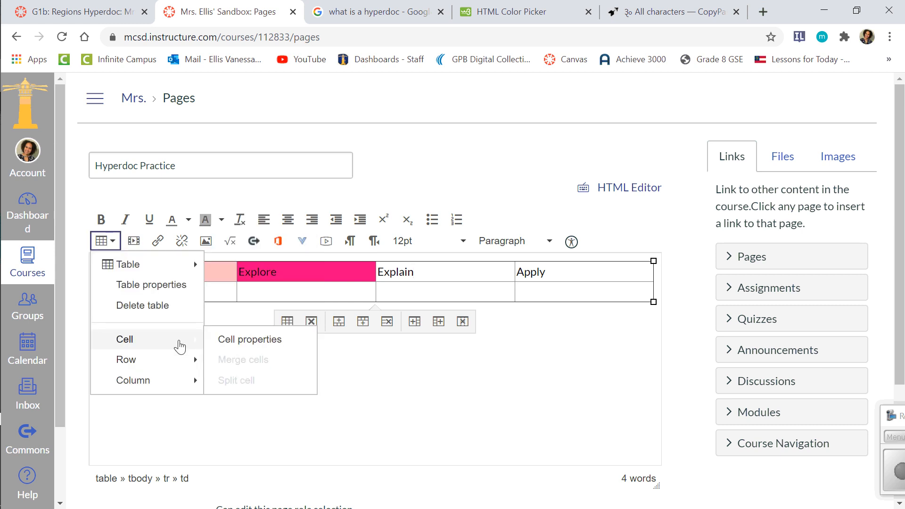
left_click(237, 340)
left_click(388, 223)
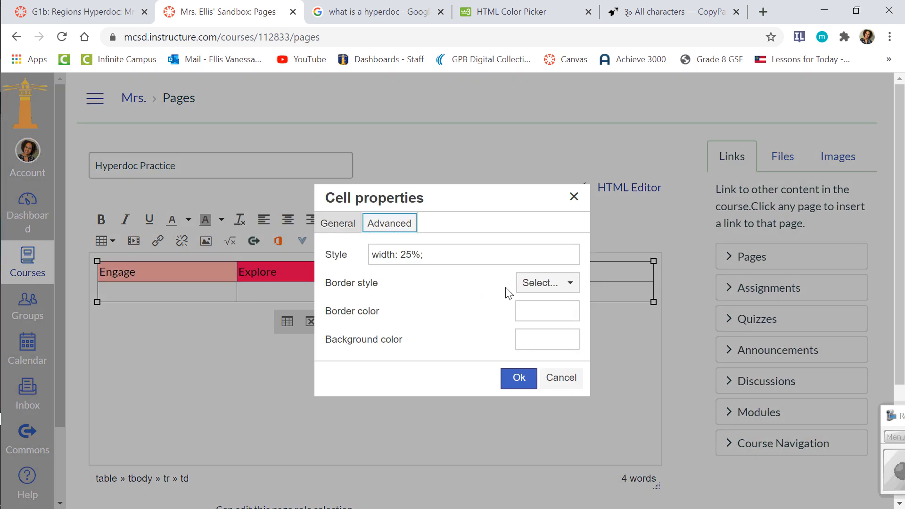
left_click(538, 335)
key("ctrl+v")
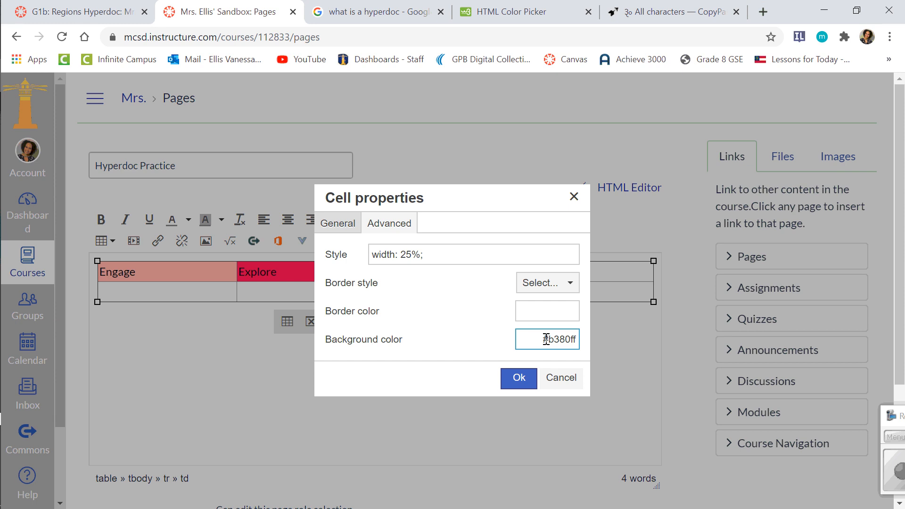
key("BackSpace")
key("BackSpace")
left_click(521, 381)
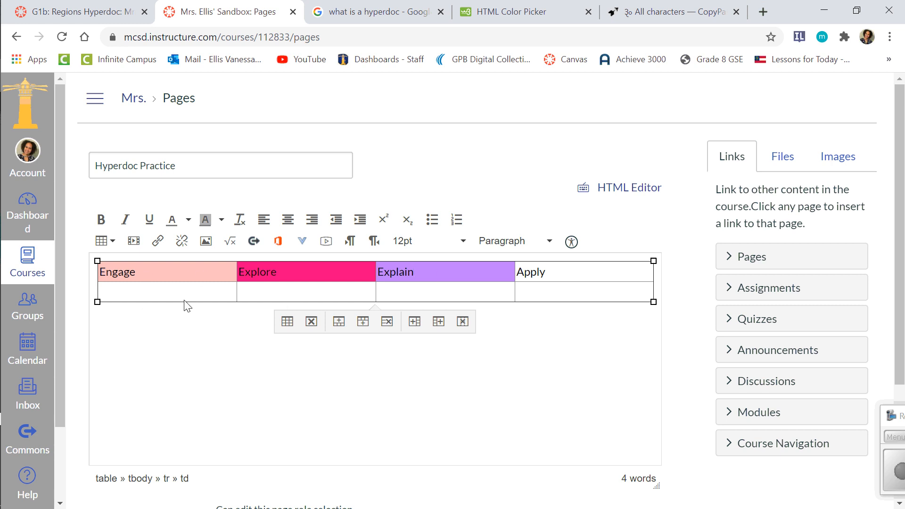
Following the example hyperdoc, copy the circled 1 from CopyPasteCharacter's Numerals set and insert it before Engage in the Canvas table
left_click(70, 10)
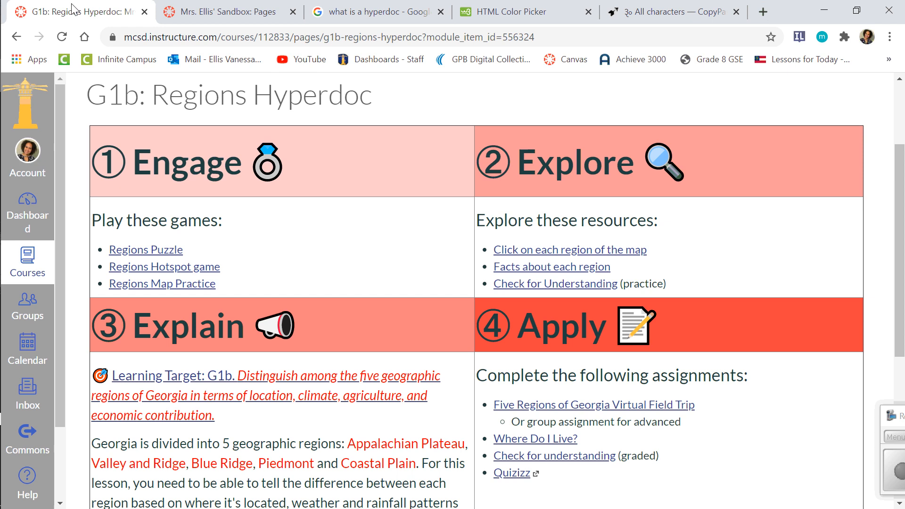
left_click(669, 14)
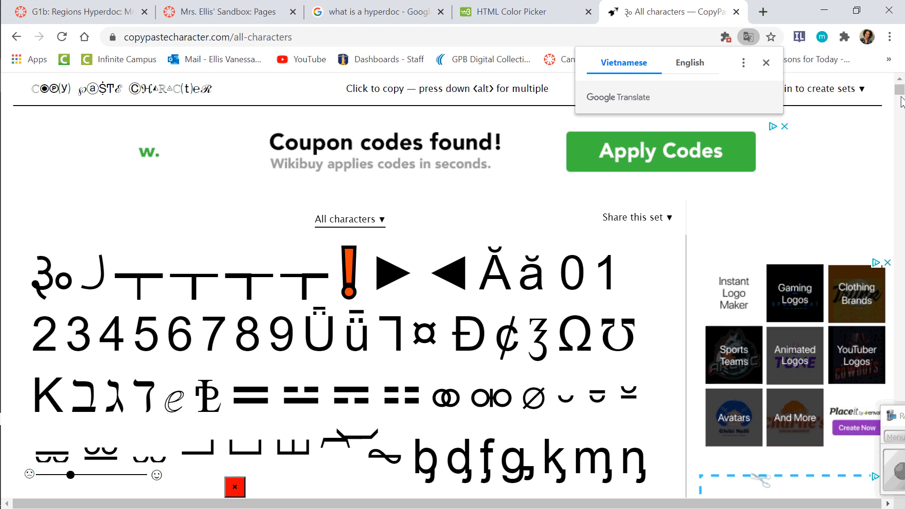
left_click_drag(899, 87, 898, 83)
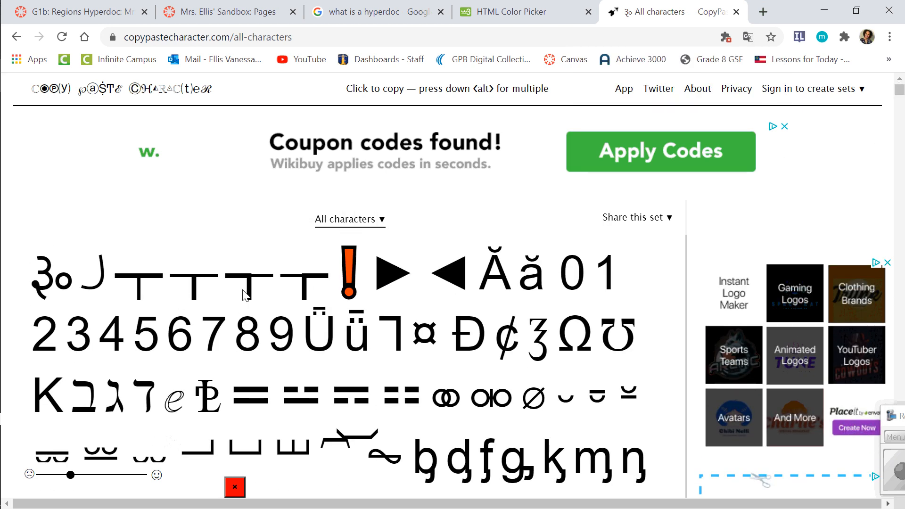
left_click(354, 222)
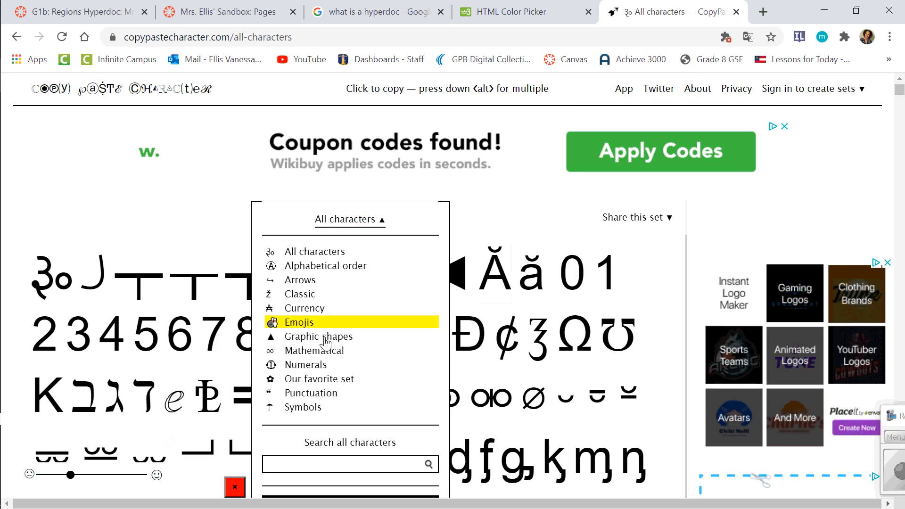
left_click(317, 365)
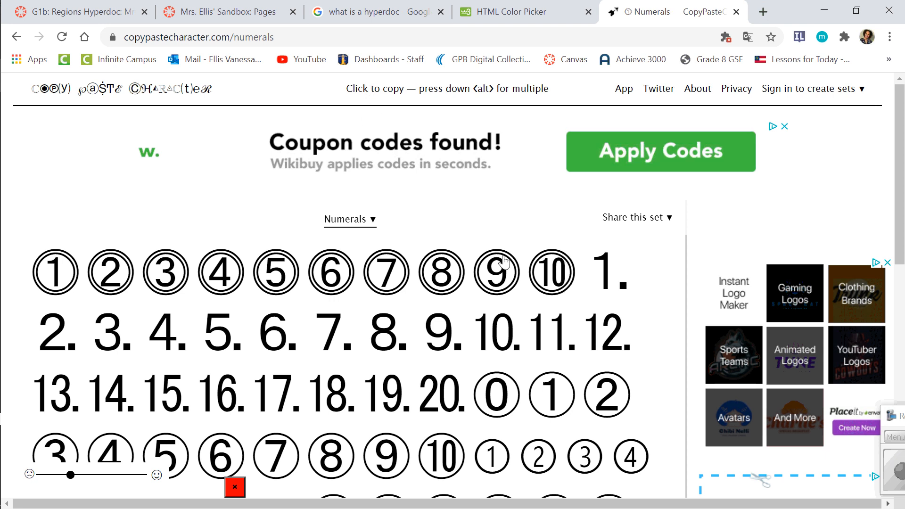
left_click(552, 392)
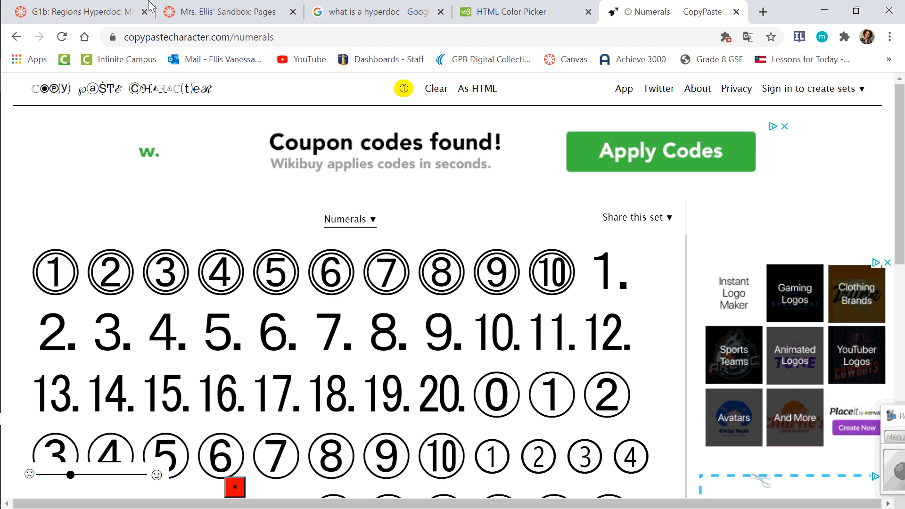
left_click(218, 16)
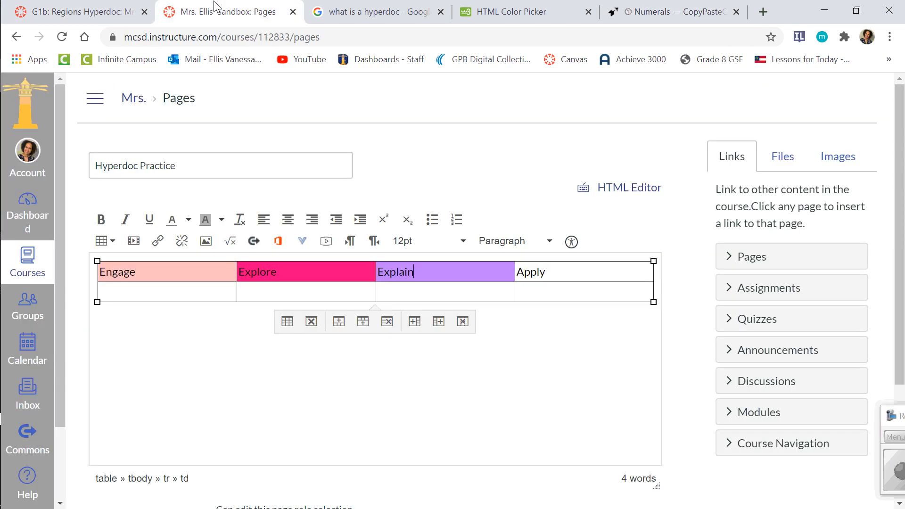
left_click(100, 273)
key("ctrl+v")
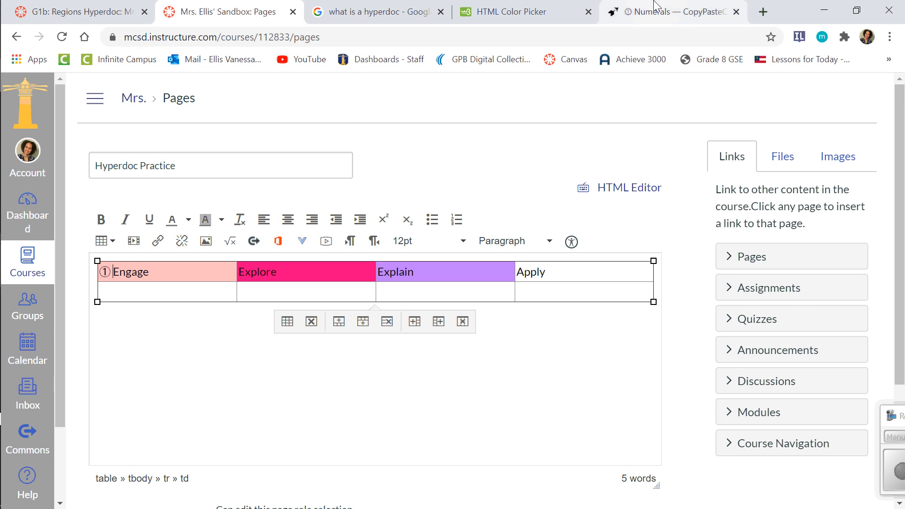
Copy the diamond ring emoji from CopyPasteCharacter's Emojis set and add it after Engage in the Canvas table
left_click(679, 12)
left_click(370, 220)
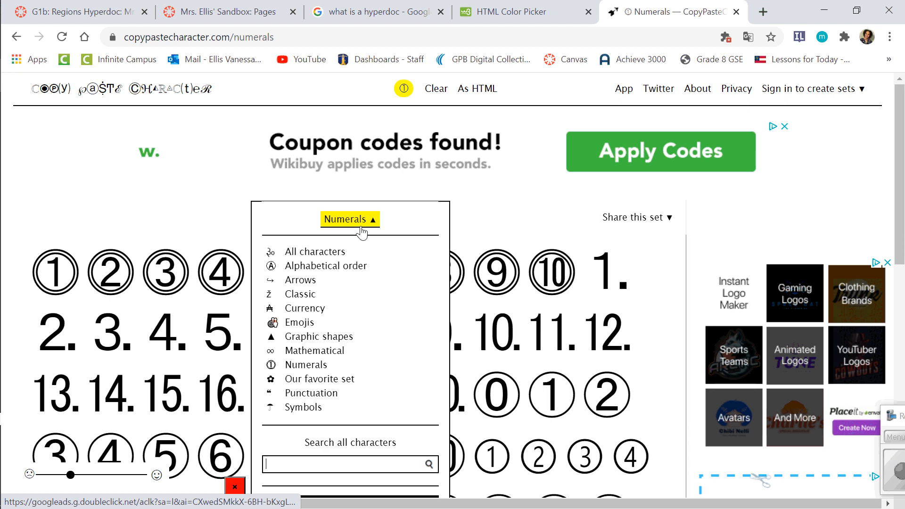
left_click(308, 325)
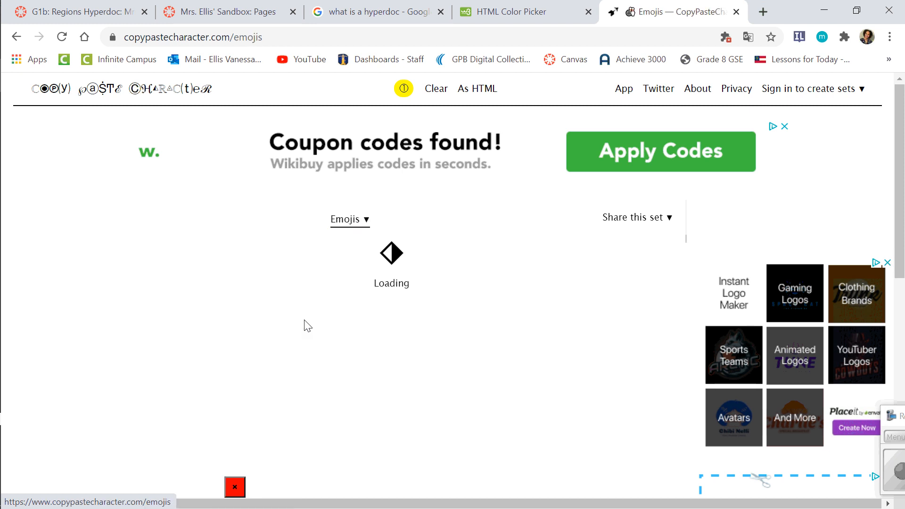
left_click_drag(901, 100, 902, 383)
left_click(612, 363)
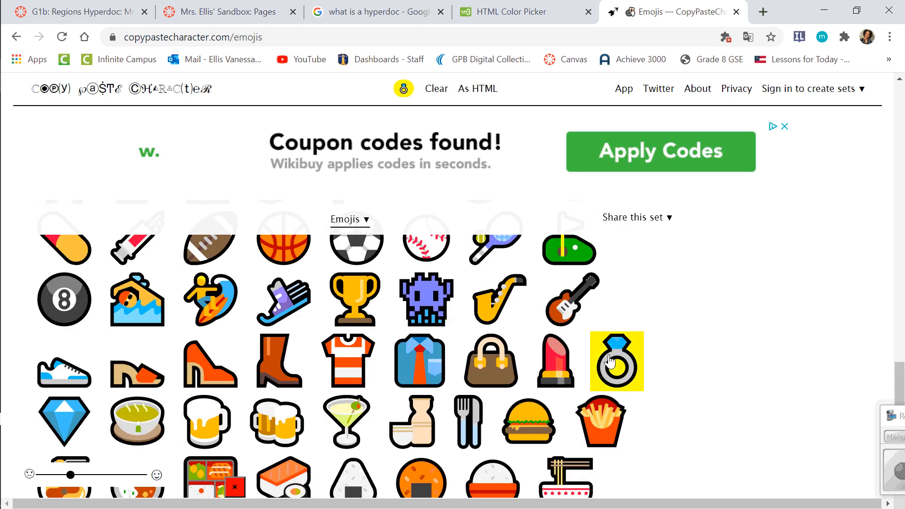
left_click(206, 7)
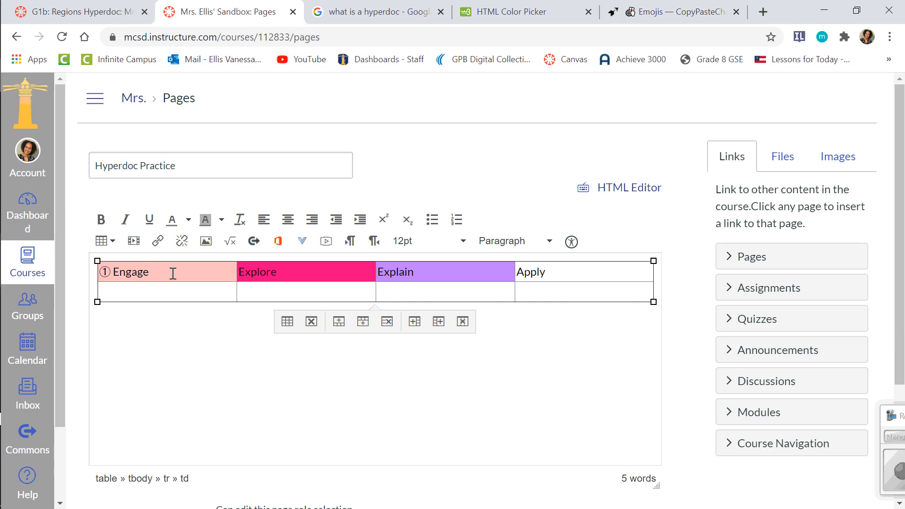
type("💍")
Set the font size of the whole Engage heading, including its circled number and ring emoji, to 24pt
left_click_drag(170, 273, 98, 273)
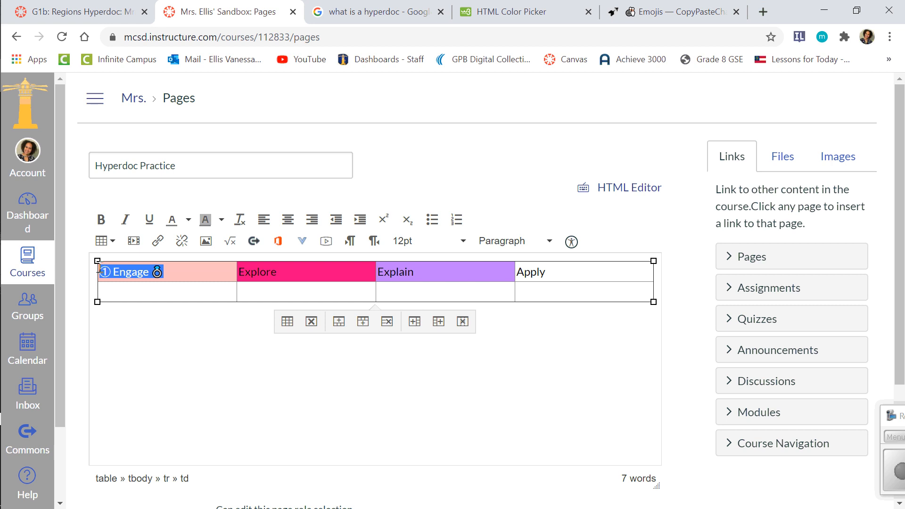
left_click(406, 243)
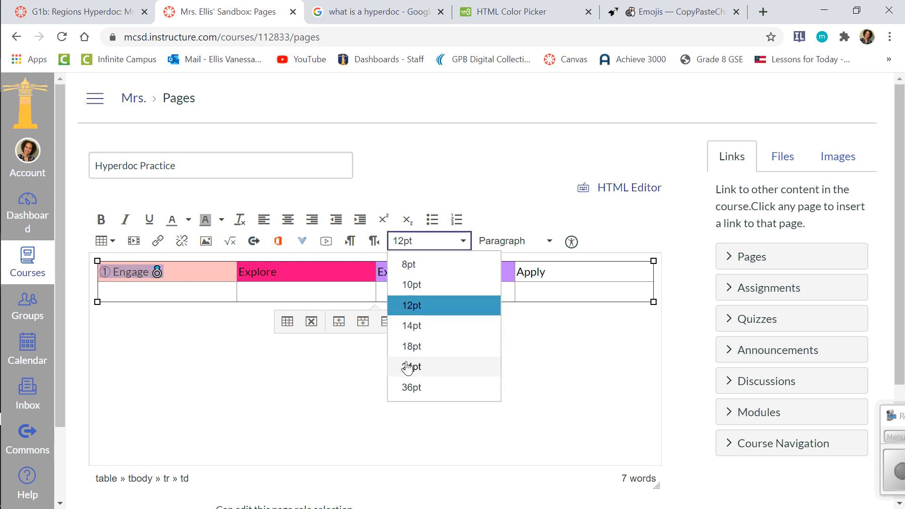
left_click(407, 369)
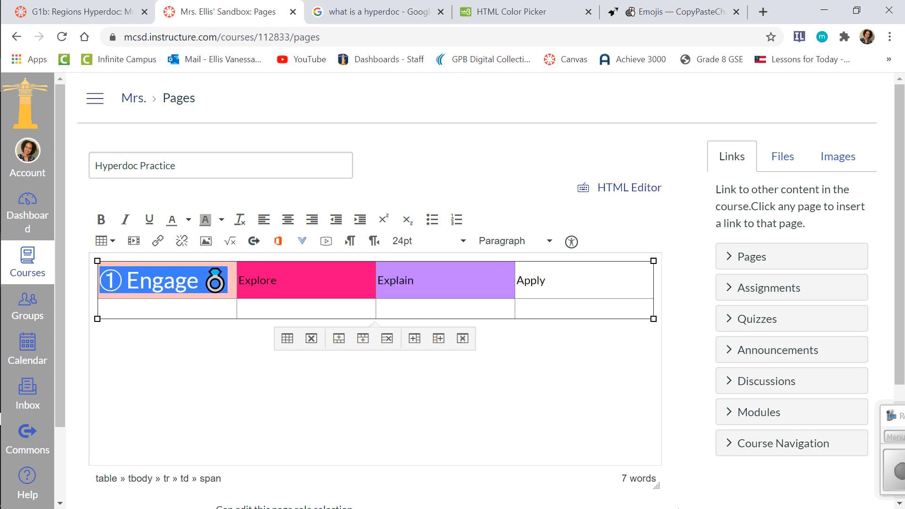
left_click(245, 309)
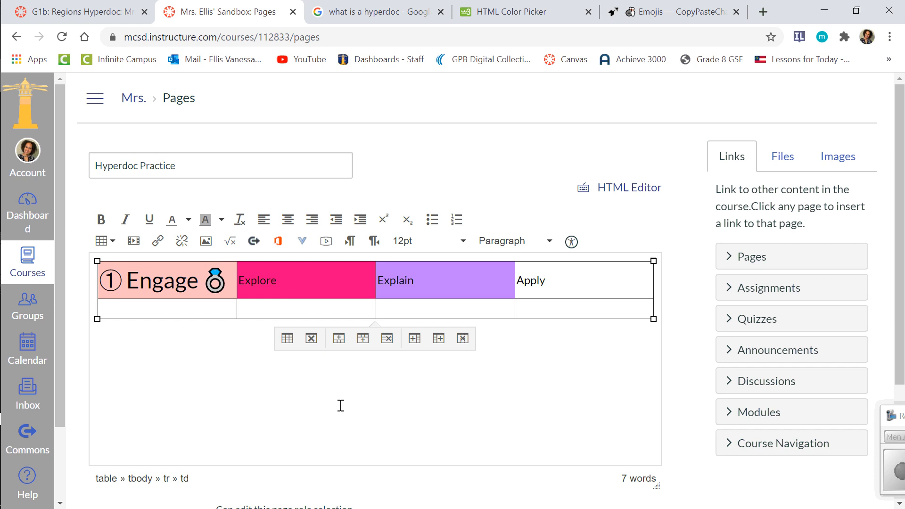
Enlarge the table's second row by adding seven blank lines to the cell below Engage
left_click(192, 313)
key("Return")
key("Return")
key("Return")
key("Return")
key("Return")
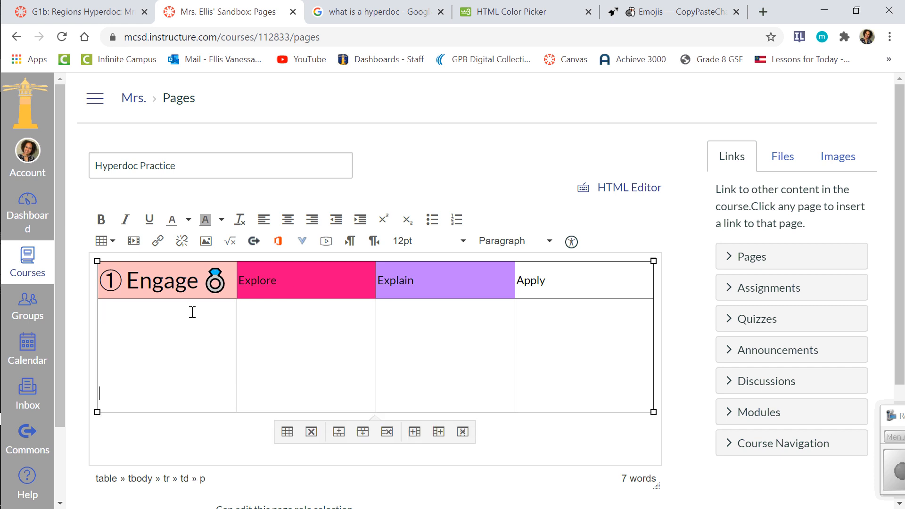
key("Return")
key("Return")
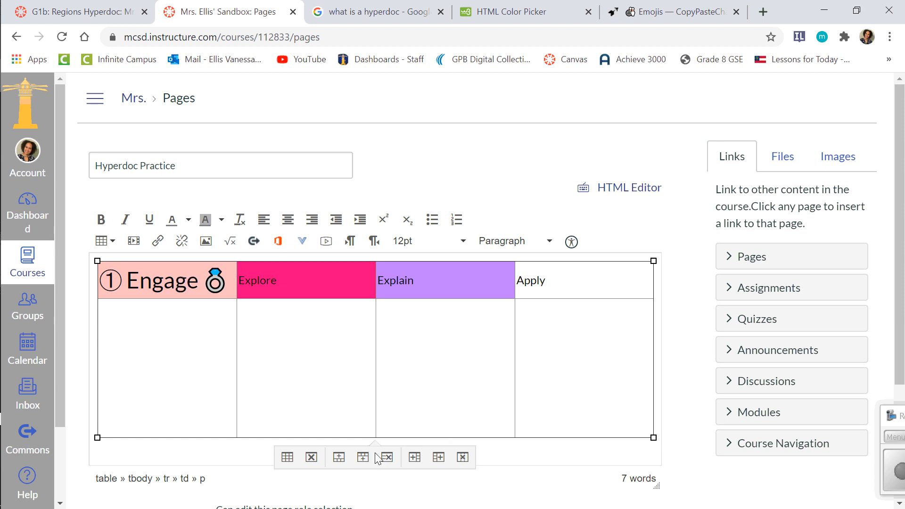
left_click(112, 243)
left_click(290, 359)
Following the example hyperdoc's game list, enter "Regions Puzzle game" at the start of the cell below Engage
left_click(112, 8)
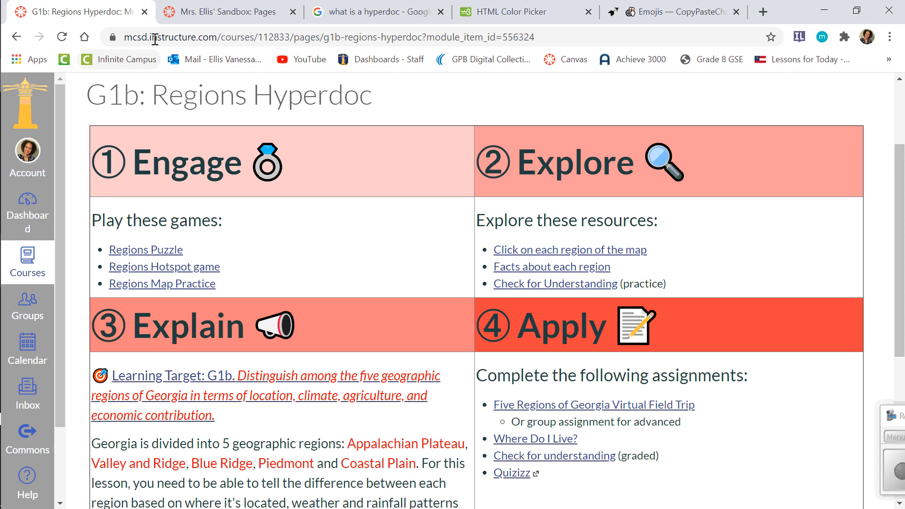
left_click(203, 12)
left_click(140, 317)
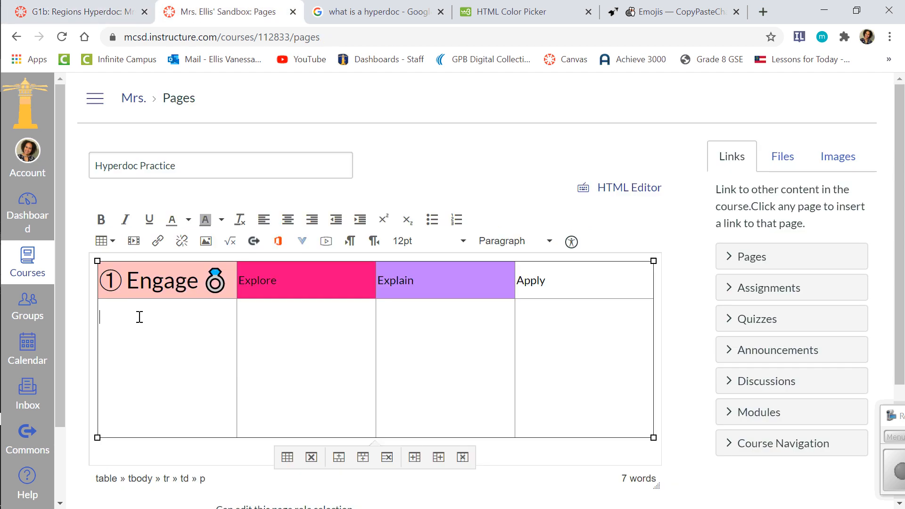
type("egions Puzzle game")
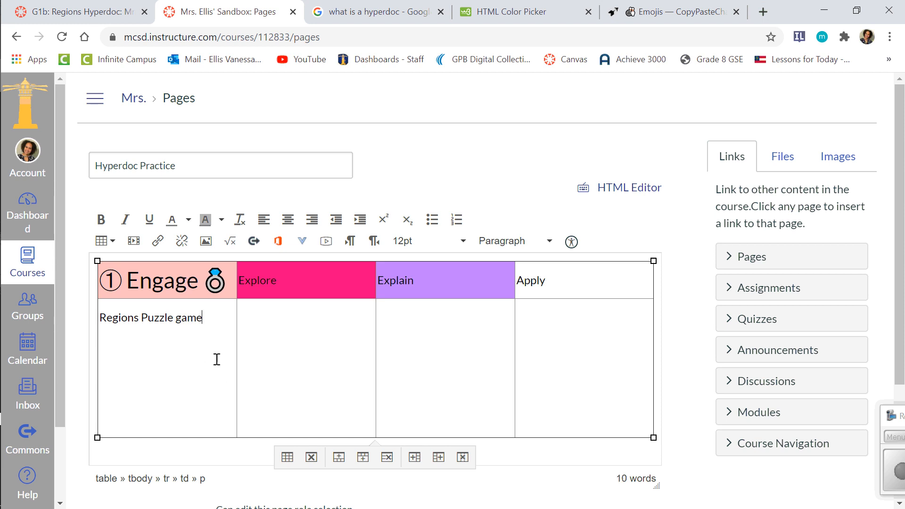
Add two more lines reading "Game" beneath "Regions Puzzle game" in the cell below Engage
key("Return")
type("Game")
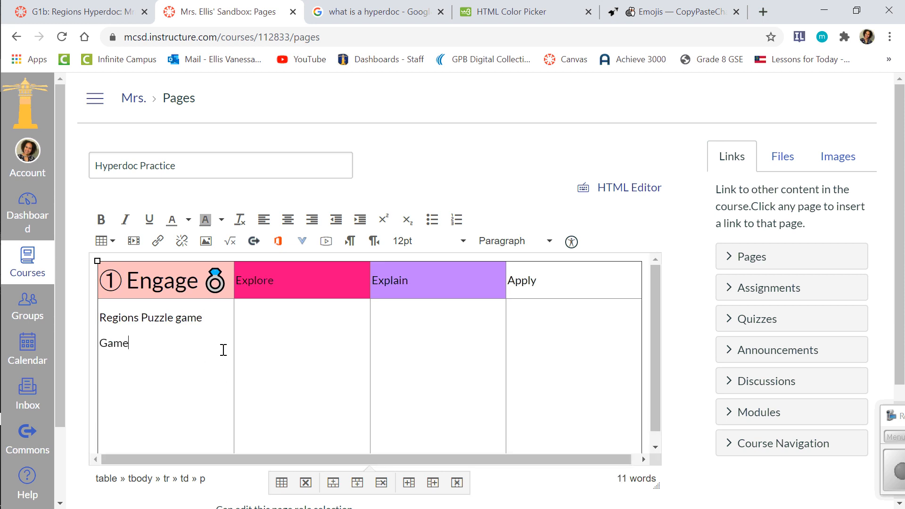
key("Return")
type("Game")
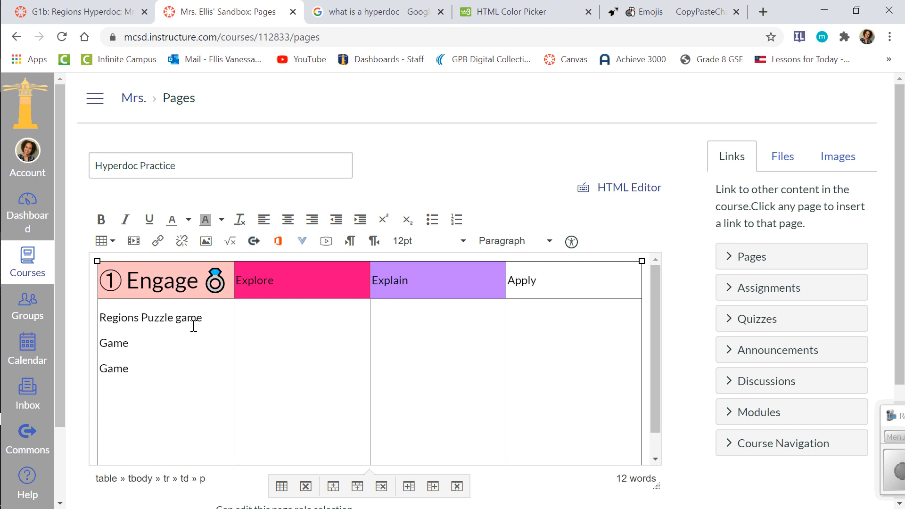
Link the "Regions Puzzle game" text to the course module "G1b | Five Regions of Georgia"
left_click_drag(210, 319, 100, 310)
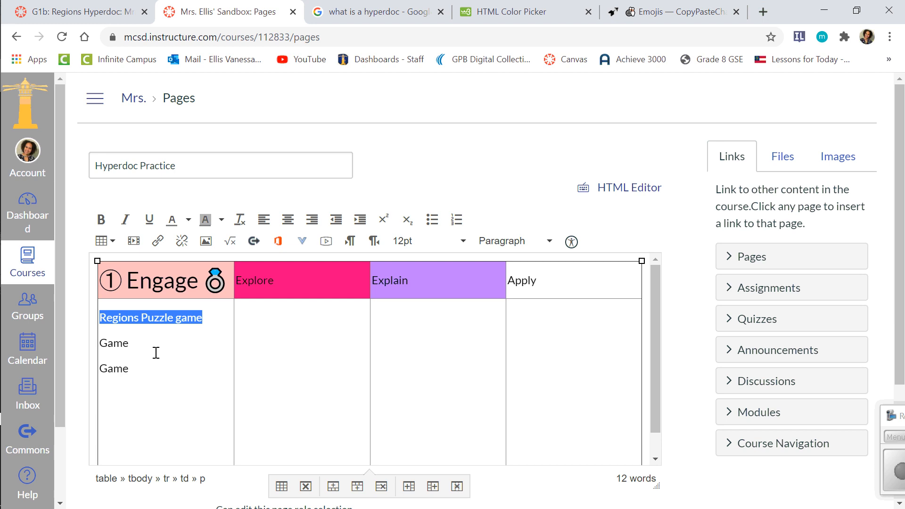
left_click(756, 413)
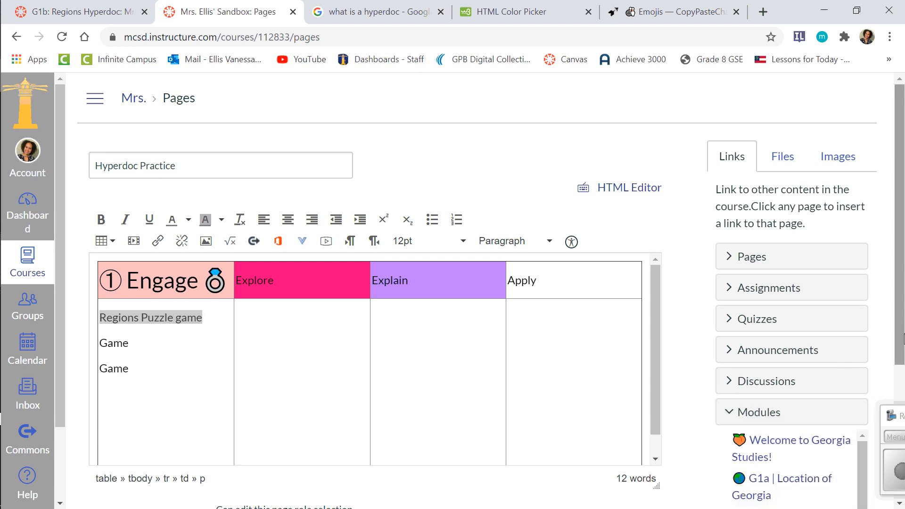
scroll(902, 329, "down", 3)
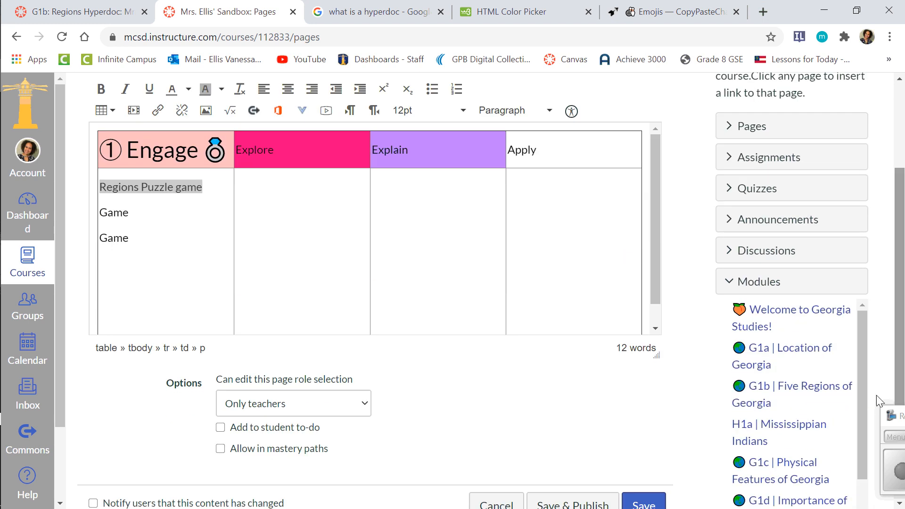
left_click(784, 400)
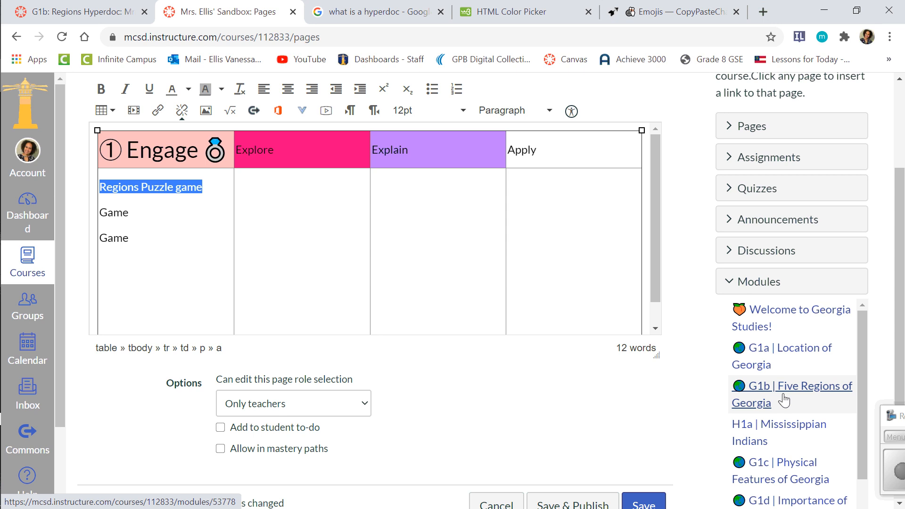
left_click(173, 230)
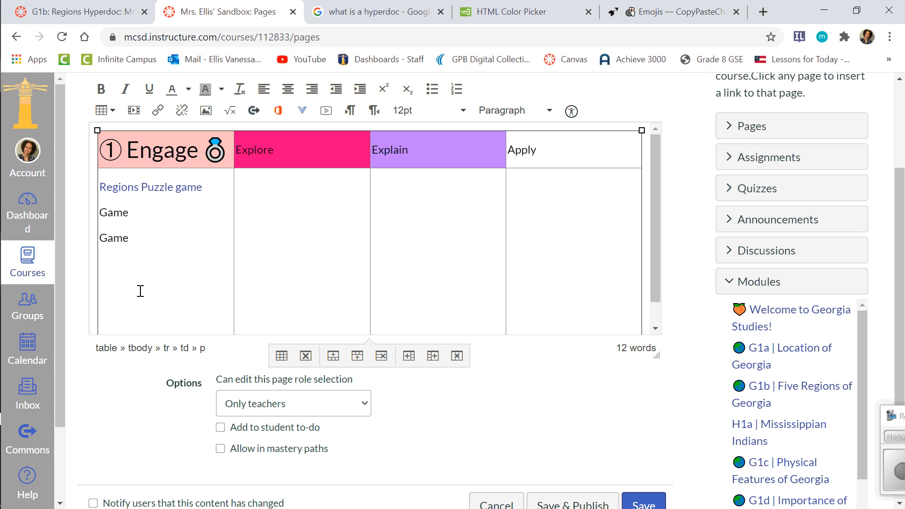
Using the example hyperdoc as reference, enter "Read about the Five Regions of Georgia!" in the cell below Explore
left_click(61, 6)
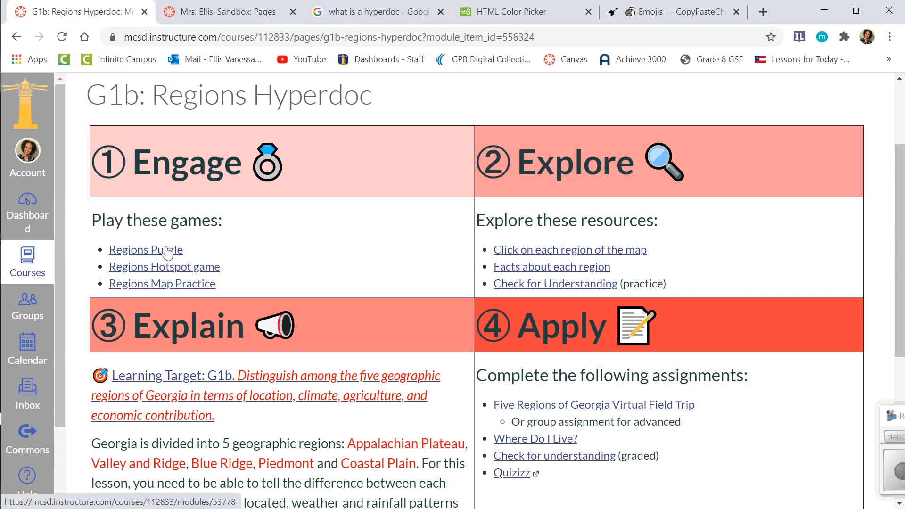
left_click(231, 10)
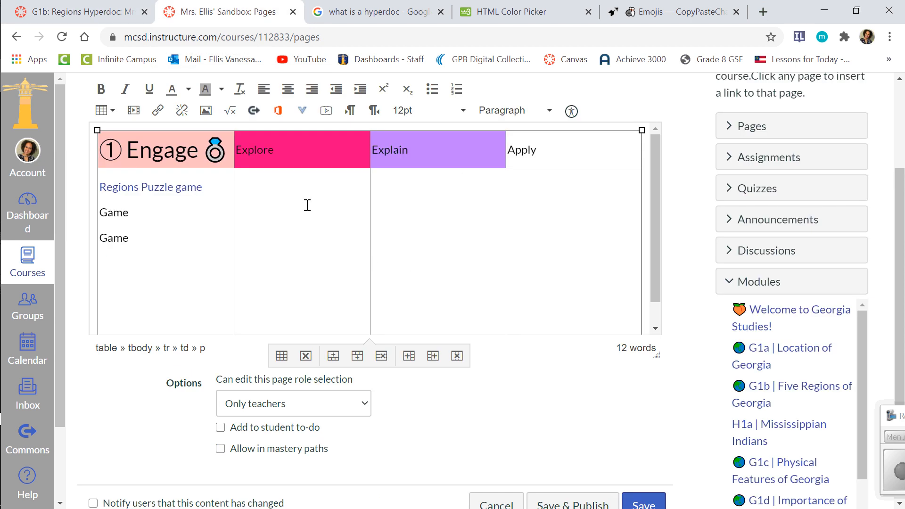
left_click(261, 199)
type("REad")
key("BackSpace")
key("BackSpace")
key("BackSpace")
type("ead about the Five REgions")
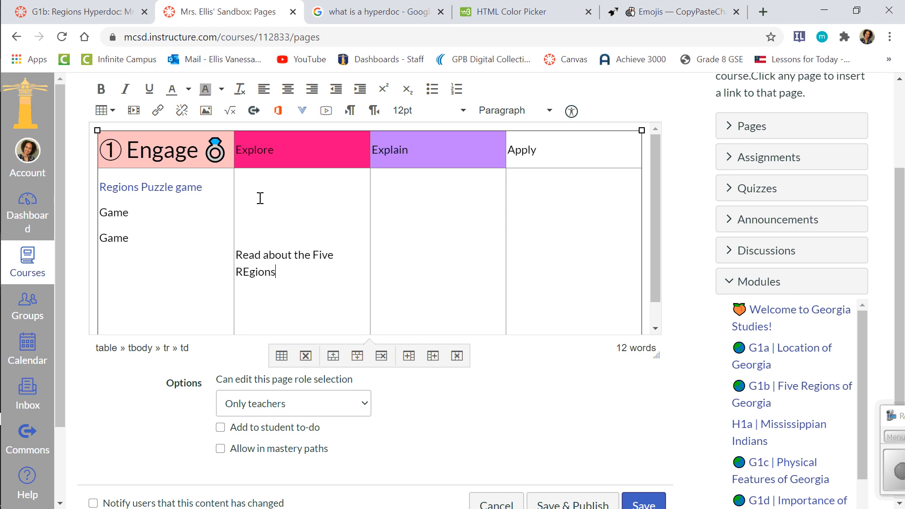
type(" of Georgia!")
left_click(248, 272)
key("BackSpace")
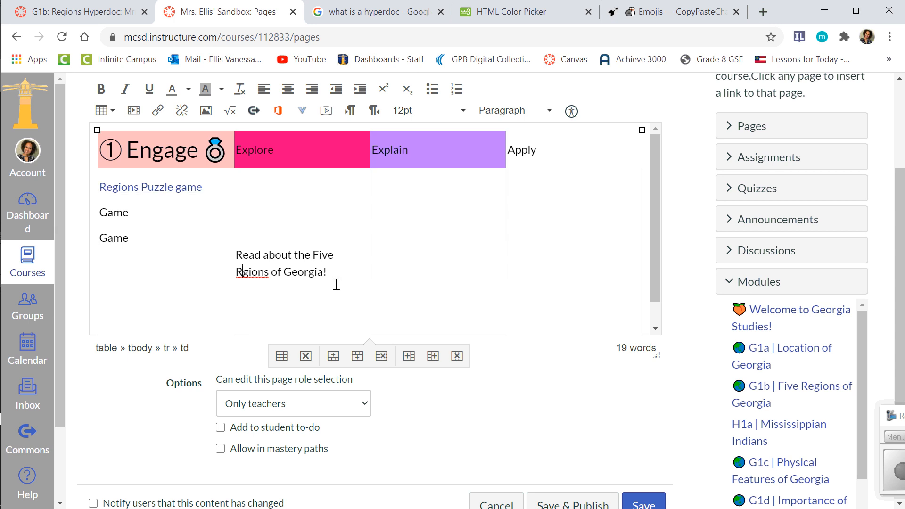
Link the Explore cell's sentence to the module "G1b | Five Regions of Georgia" and correct the spelling of "Regions"
left_click_drag(336, 285, 235, 255)
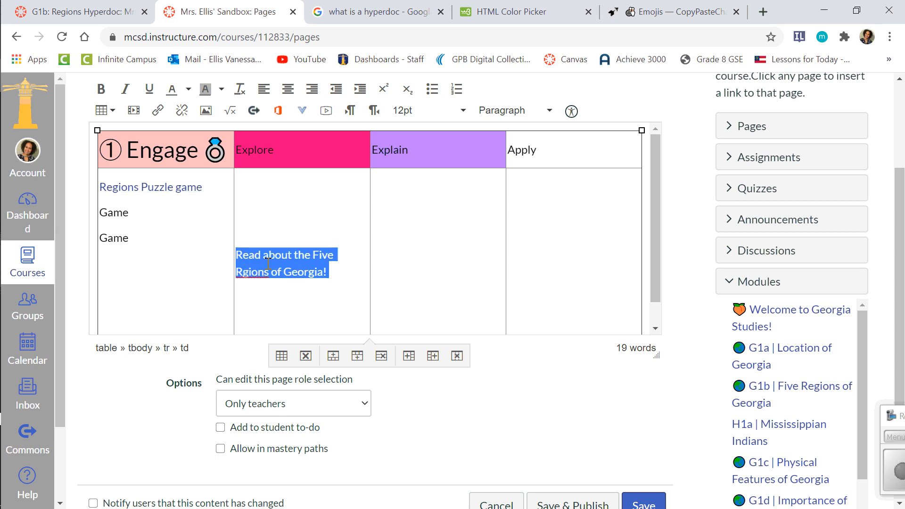
left_click(771, 391)
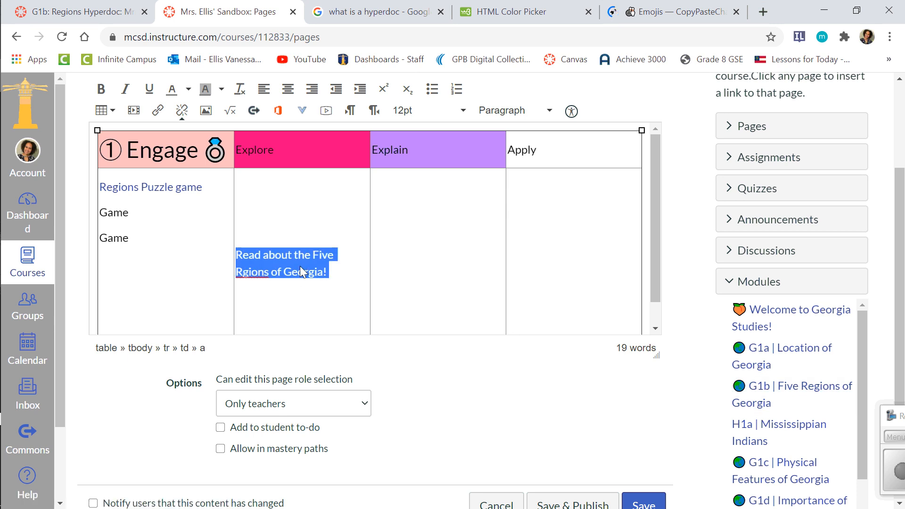
left_click(241, 274)
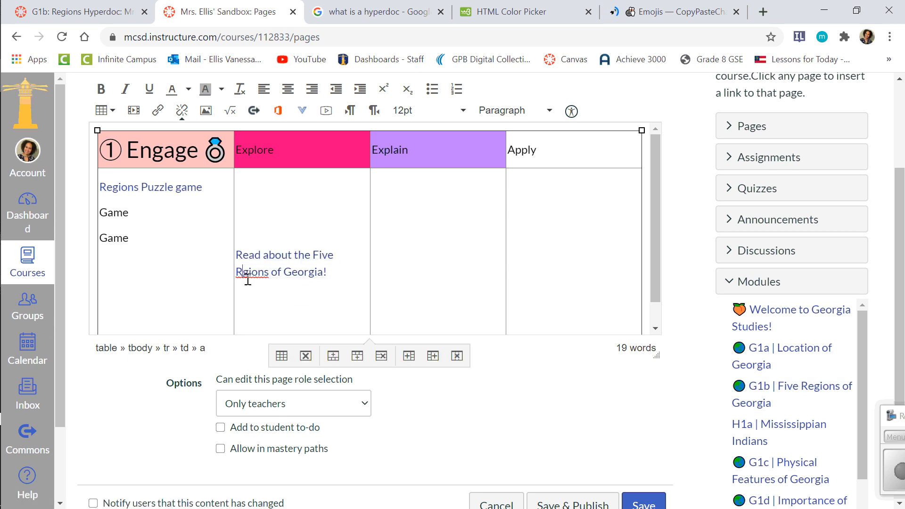
type("e")
Enter "Learning Target", "Watch this Video" and "participate in Zoom lesson" on separate lines below Explain, followed by a blank line
type("Learning ")
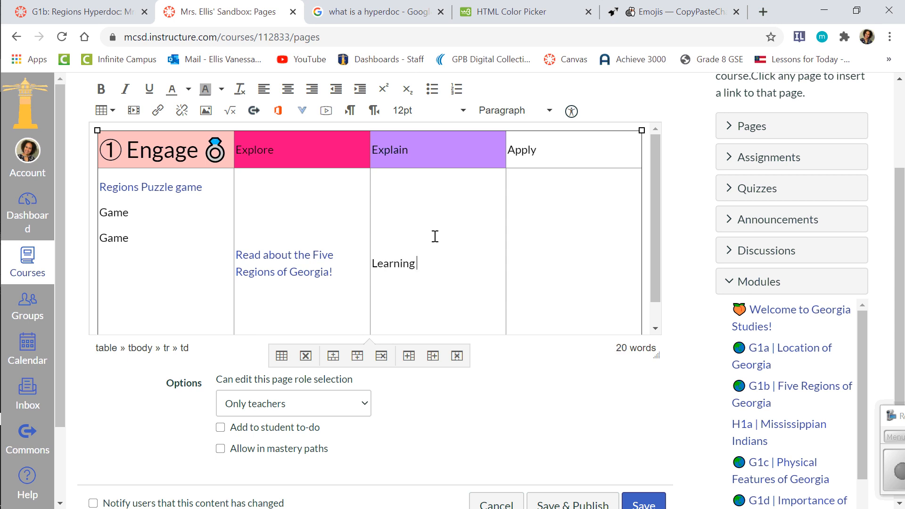
type("Target")
key("Return")
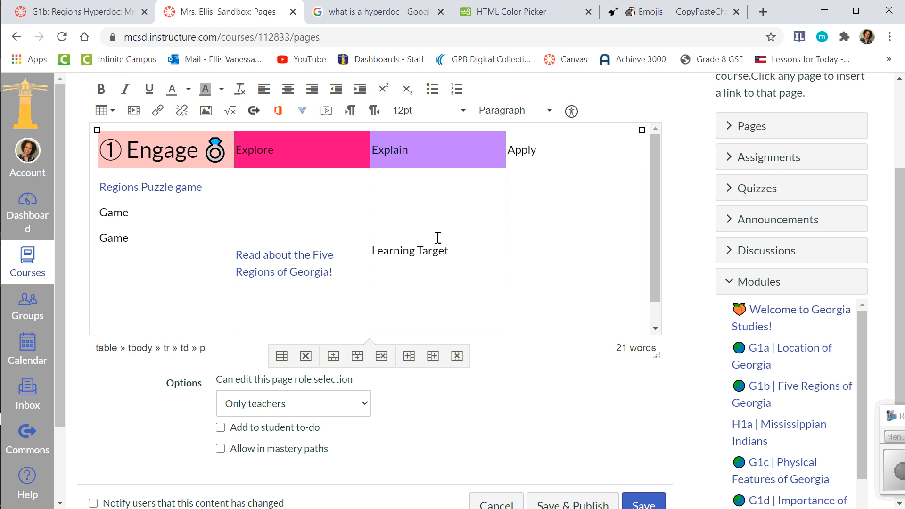
type("Video")
left_click(374, 277)
type("Watch this")
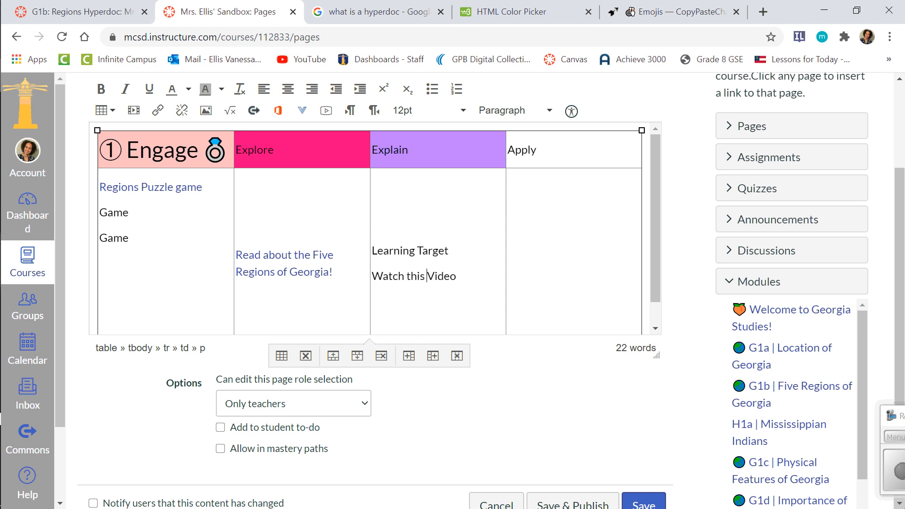
left_click(455, 277)
key("Return")
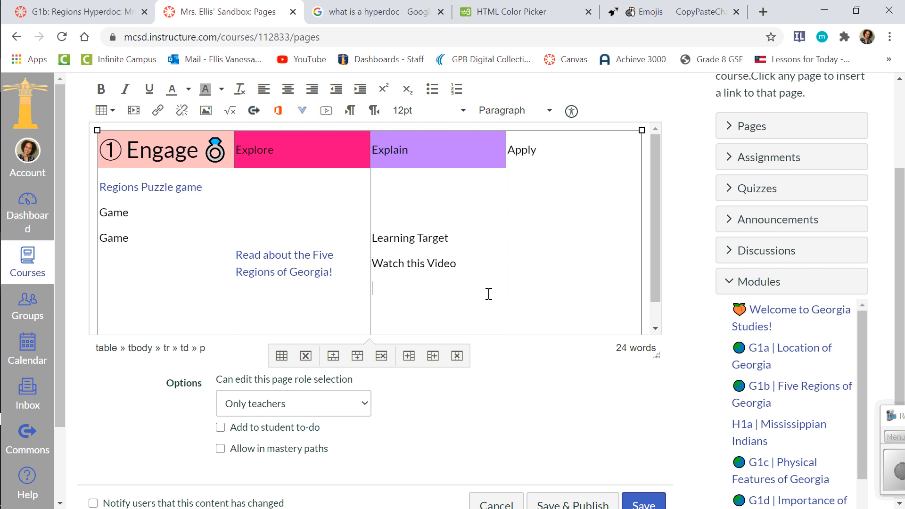
type("Z")
type("participate in")
type(" Zoom lesson")
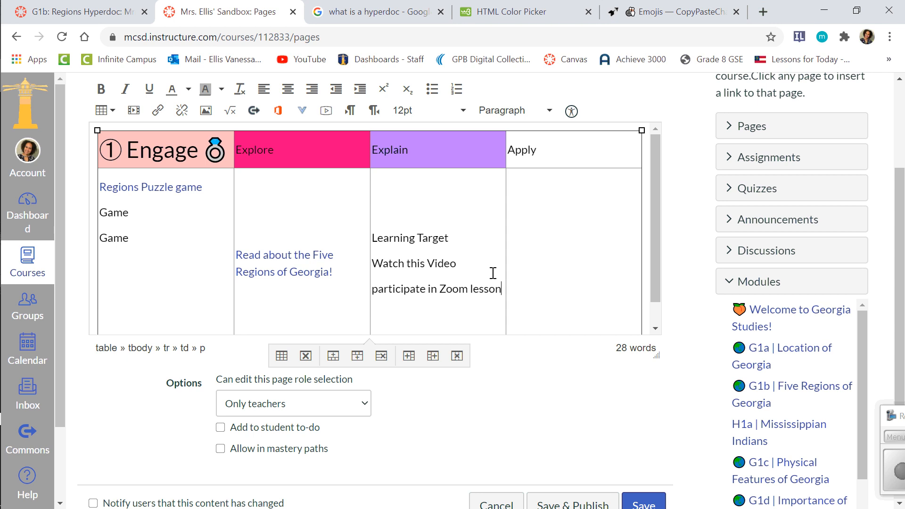
key("Return")
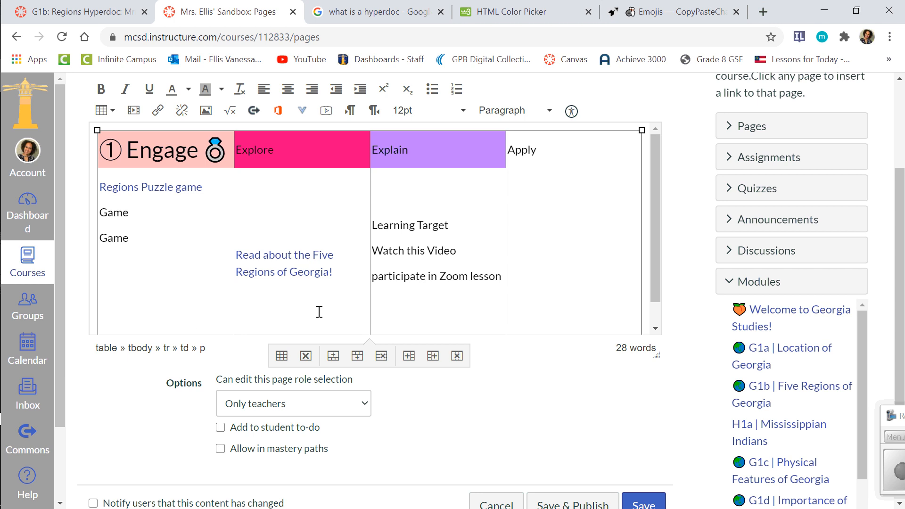
Add a "More info" line to the Explore cell and link it to the course page "G1b: Five Regions of Georgia Information"
left_click(346, 271)
key("Return")
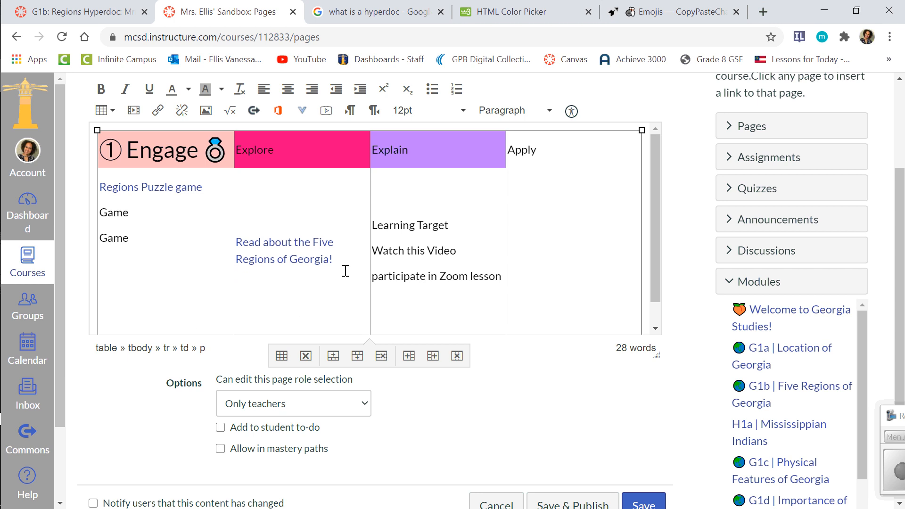
type("More info")
left_click_drag(284, 284, 236, 284)
left_click(780, 280)
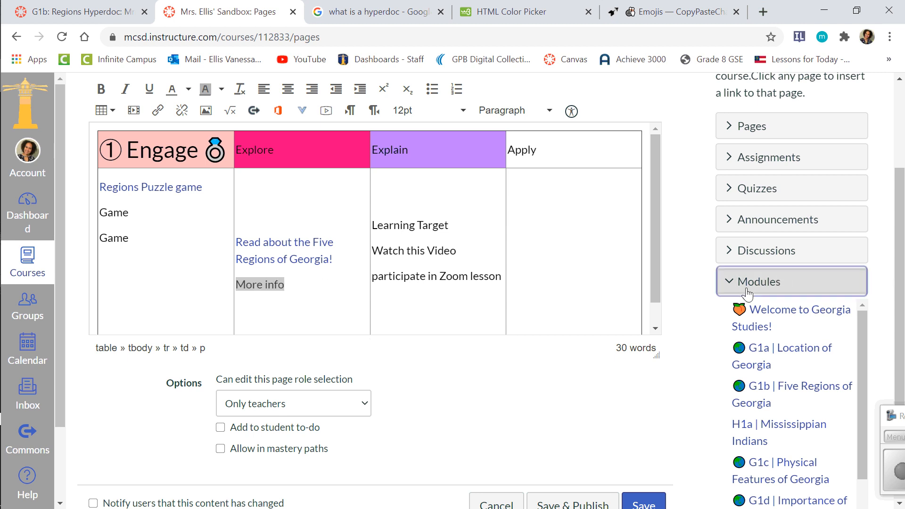
left_click(754, 126)
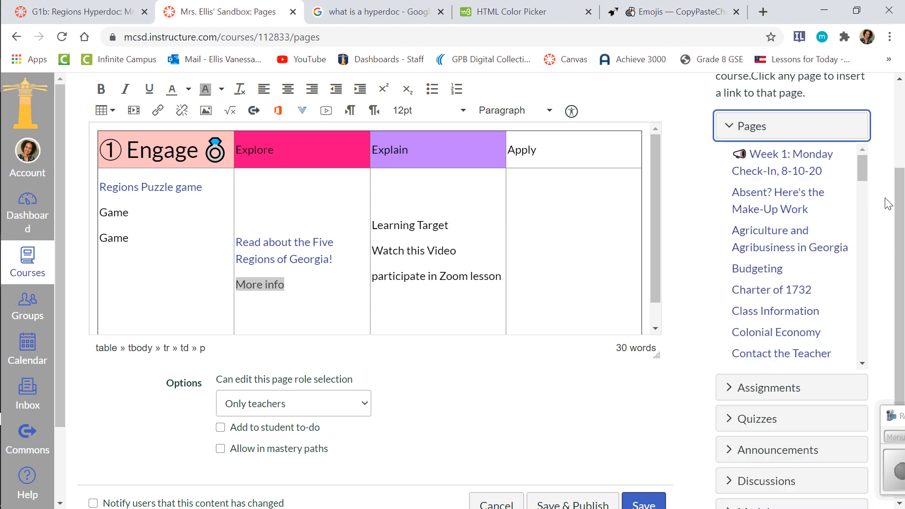
left_click_drag(871, 178, 873, 265)
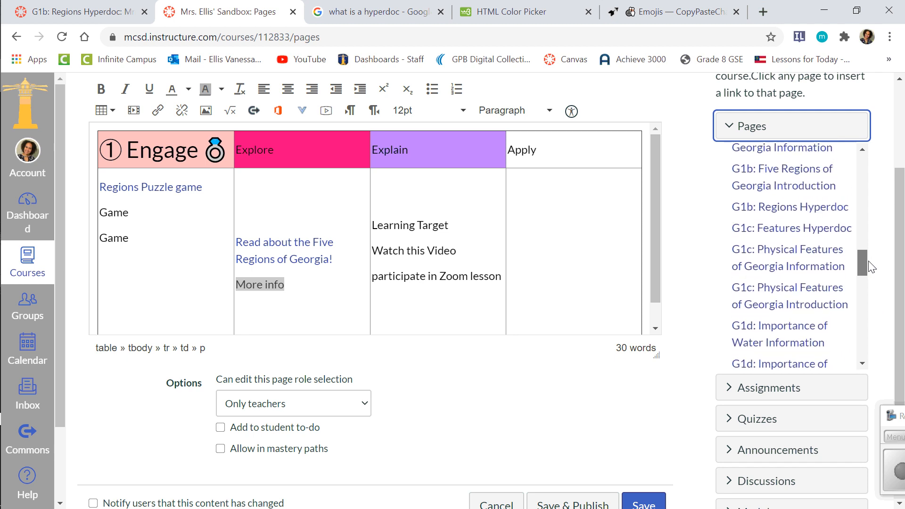
left_click(800, 155)
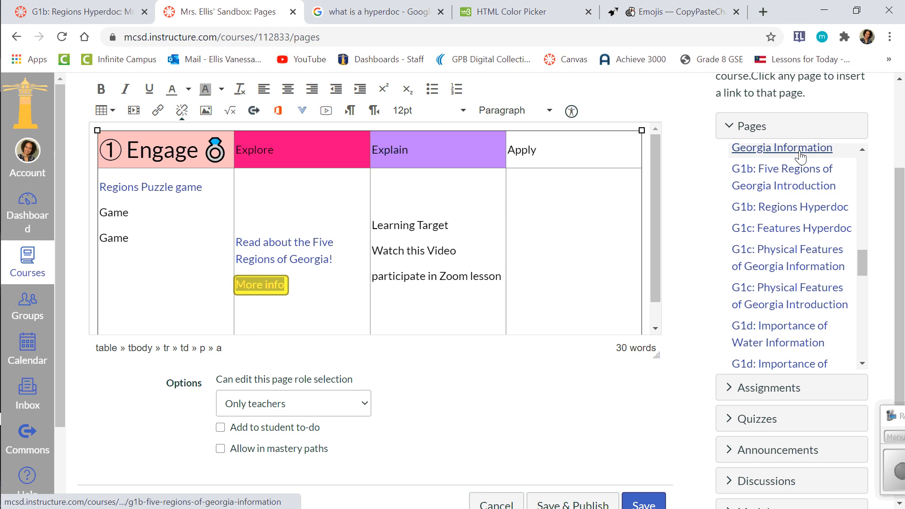
left_click(280, 301)
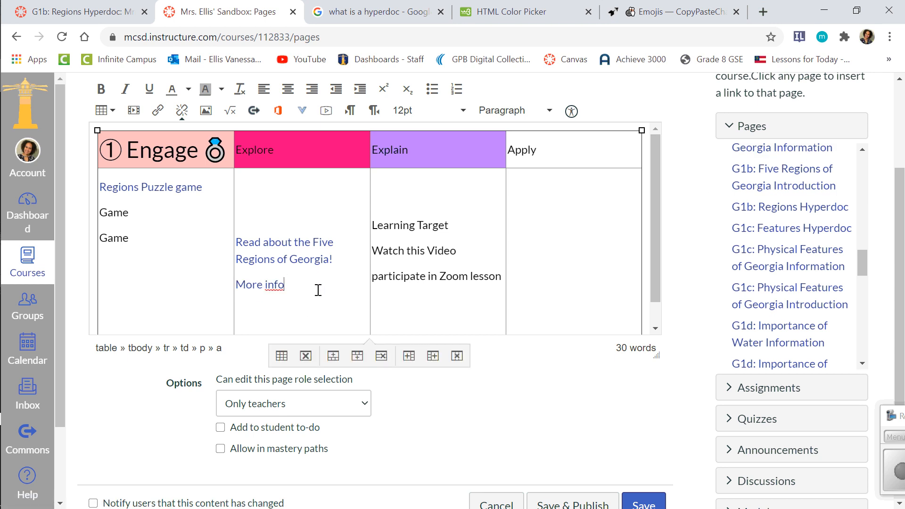
Insert a titled link to the course page "G1b: Five Regions of Georgia Information" on a new line below "More info"
key("Return")
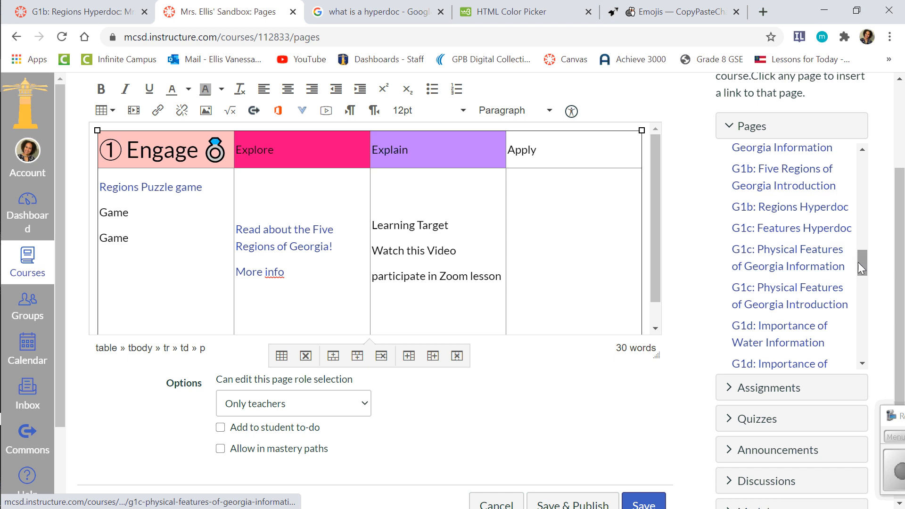
left_click_drag(865, 261, 865, 259)
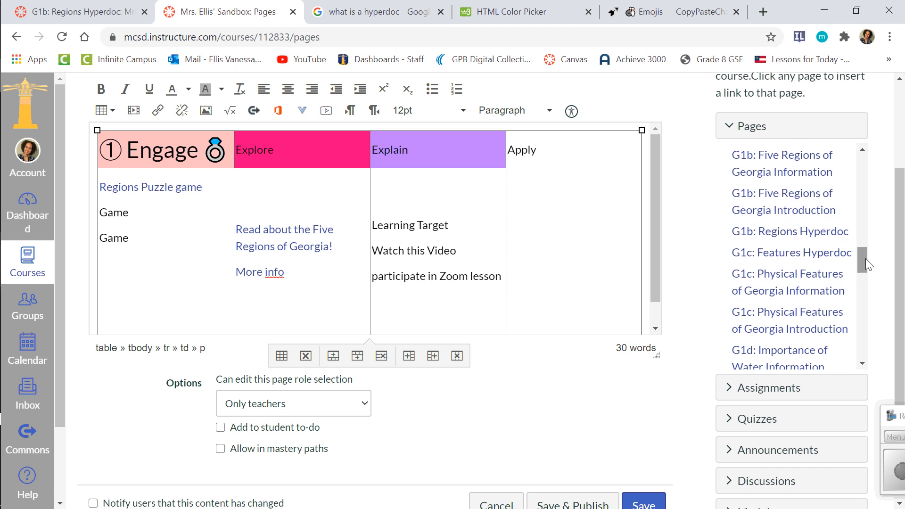
left_click(776, 170)
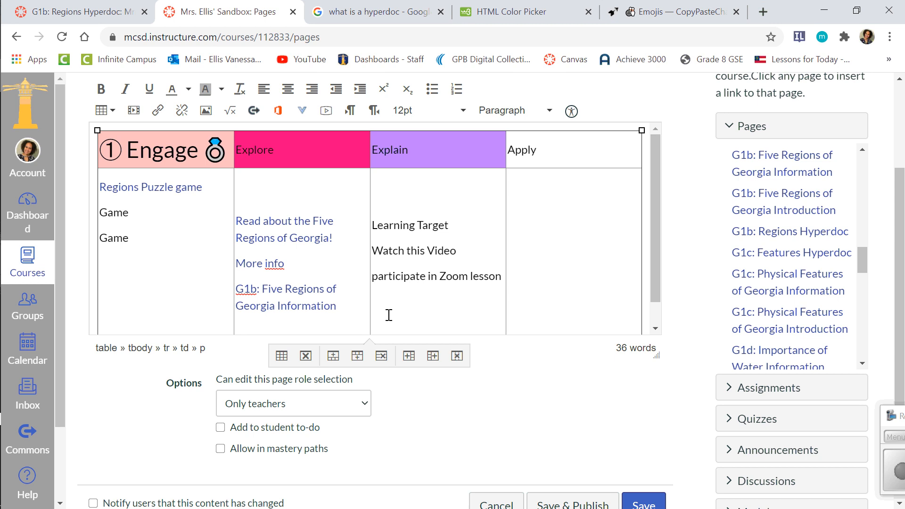
Add the line "Check your understanding" beneath the page link in the Explore cell
key("Return")
type("Check ")
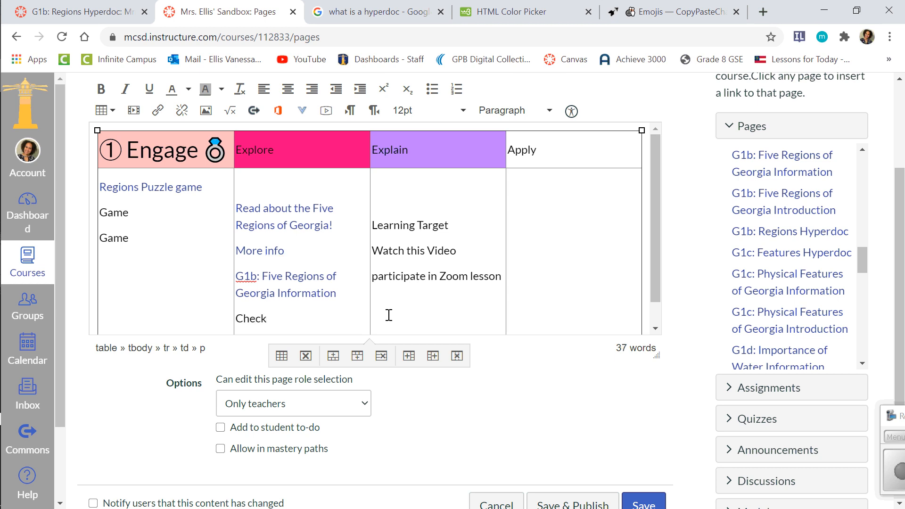
type("your understanding")
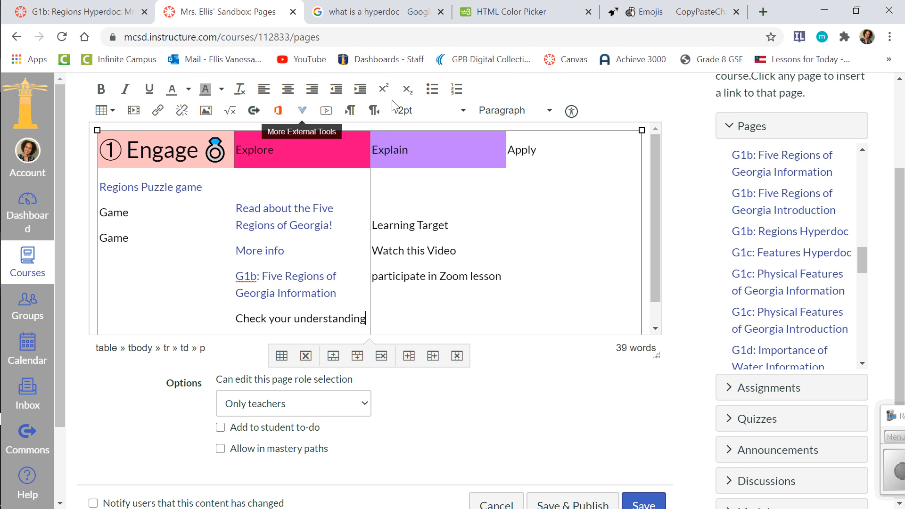
Insert a titled link to the quiz "G1a- Location" on a new line below "Check your understanding"
left_click(750, 126)
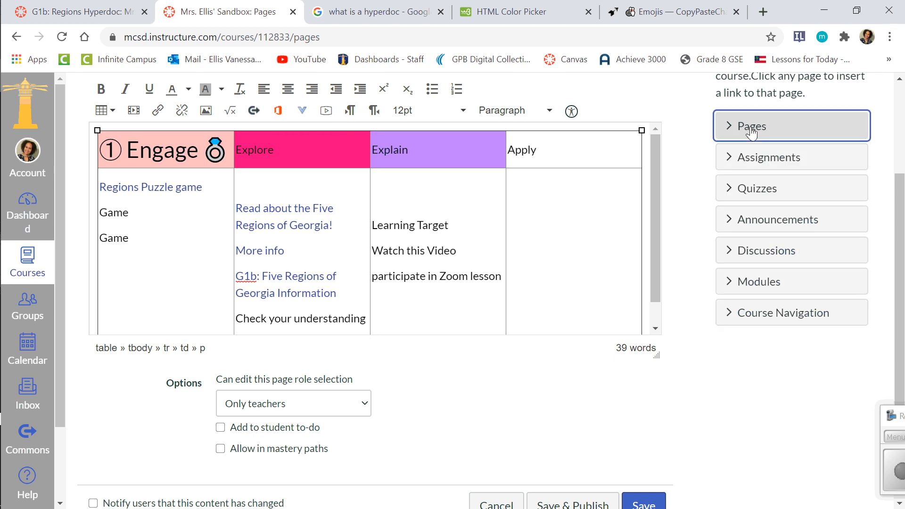
left_click(753, 188)
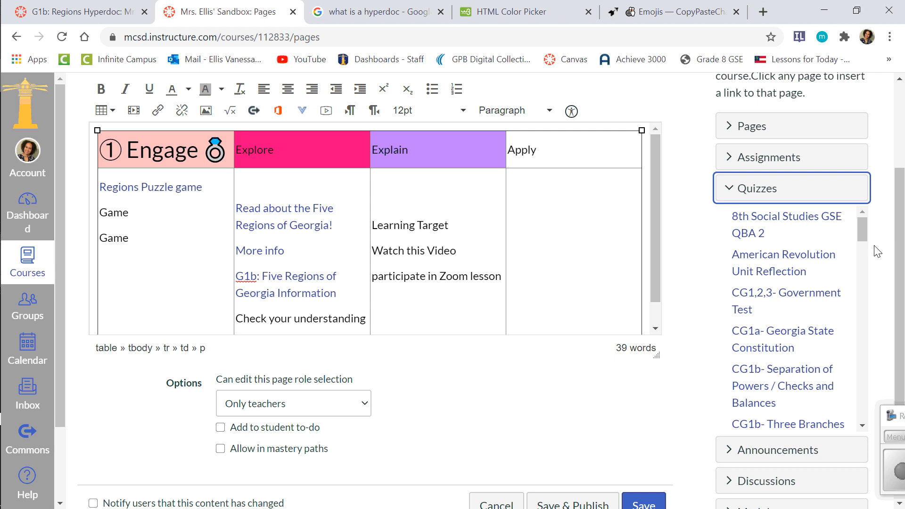
left_click_drag(863, 232, 865, 299)
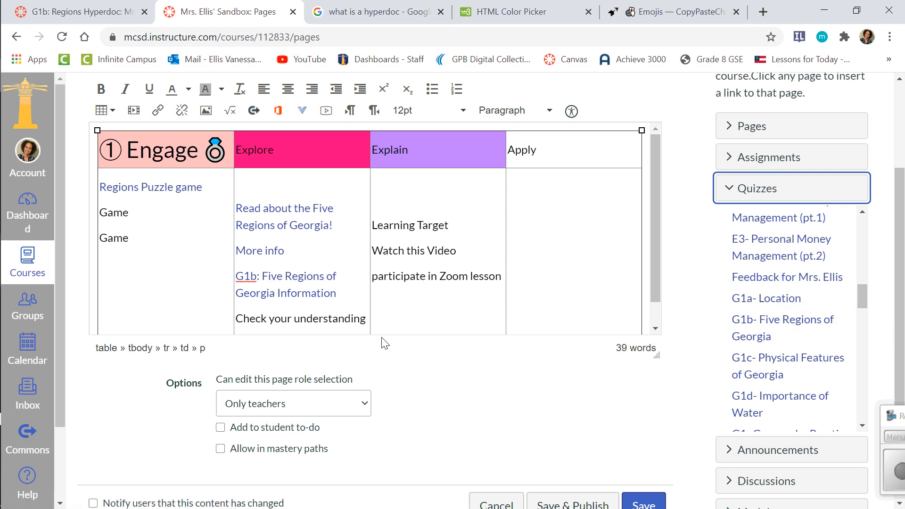
left_click(365, 319)
key("Return")
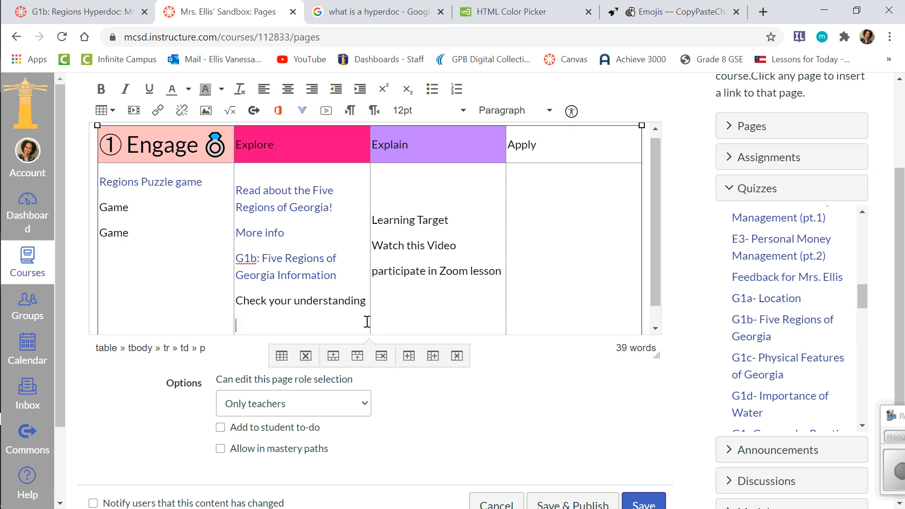
left_click(754, 298)
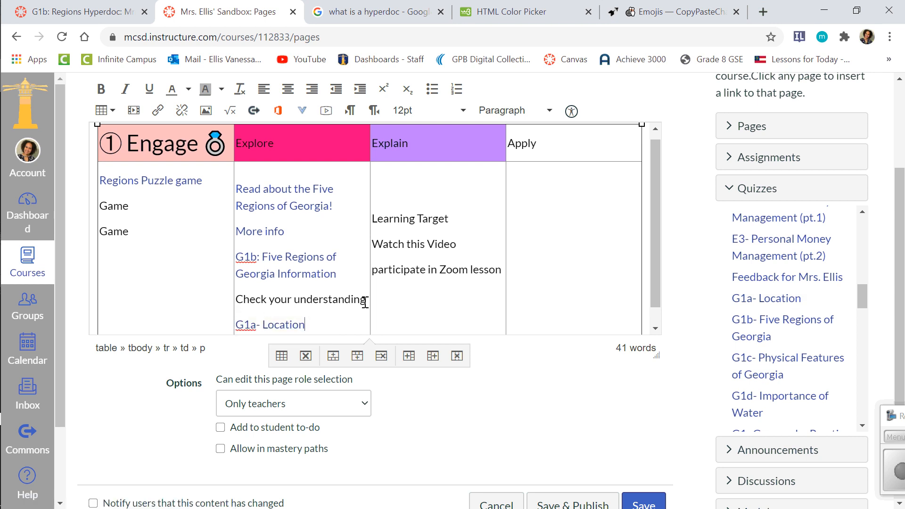
Link the text "Check your understanding" in the Explore cell to the quiz "G1a- Location"
left_click_drag(364, 300, 240, 305)
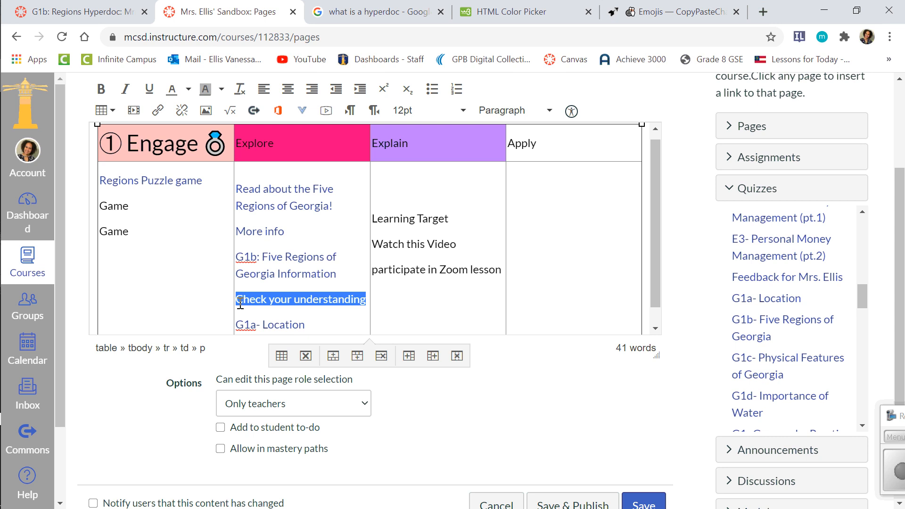
left_click(771, 299)
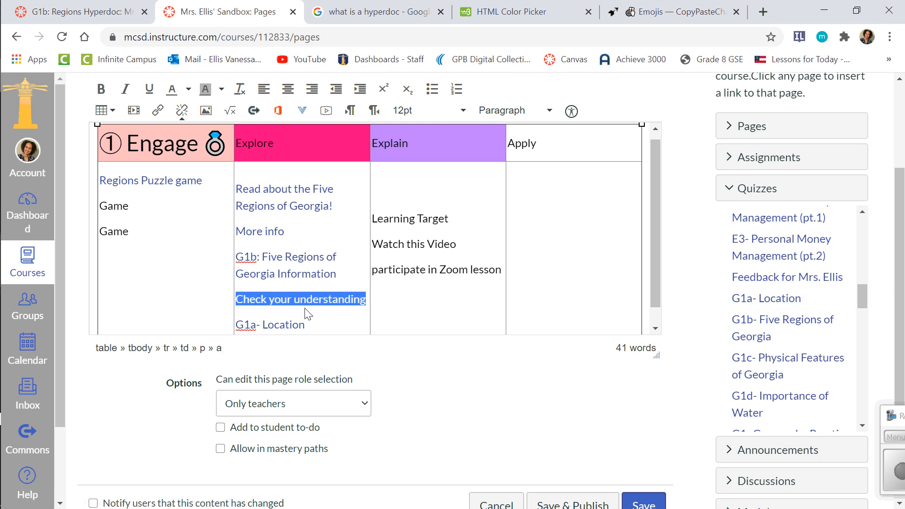
left_click(335, 323)
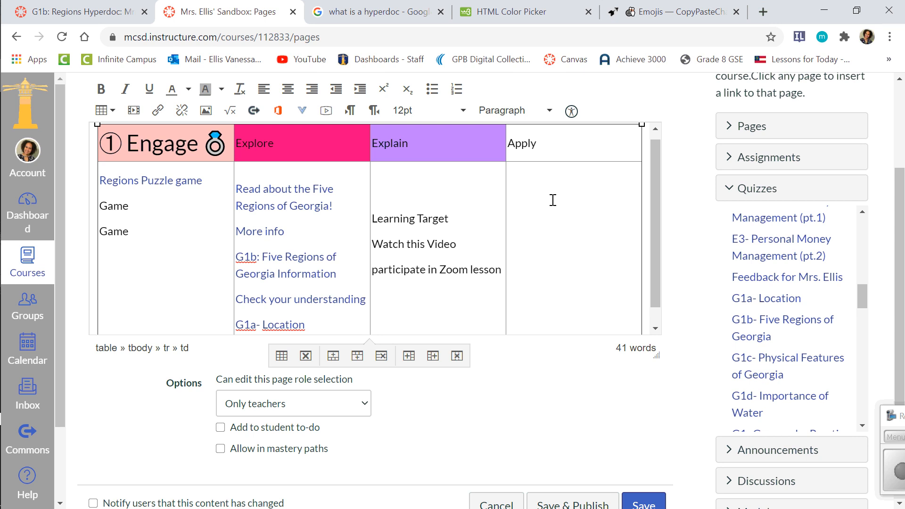
Enter "Virtual Field Trip" in the cell below Apply and find the Five Regions of Georgia assignments among the course links
left_click(731, 190)
left_click(735, 166)
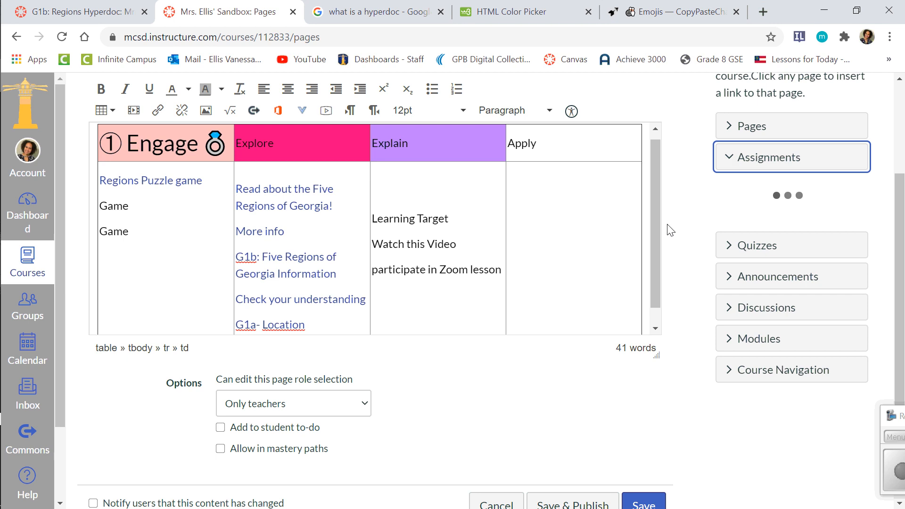
left_click(558, 209)
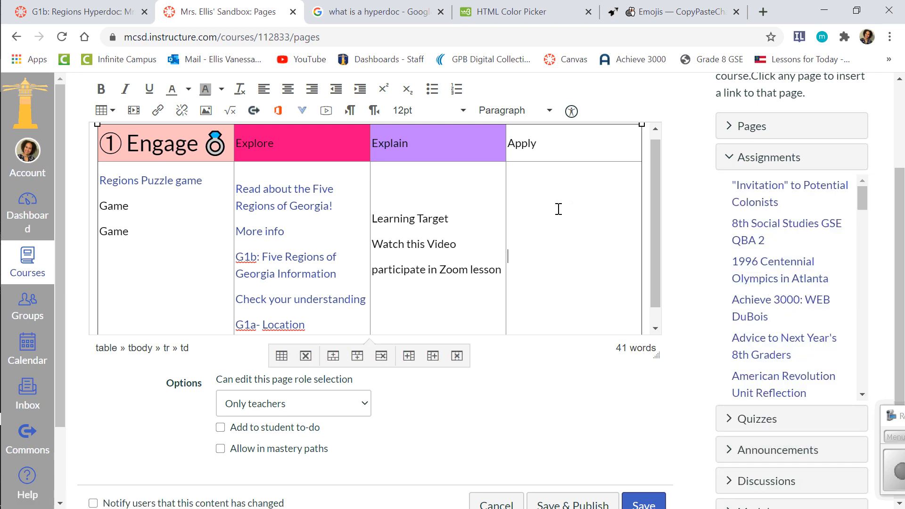
type("Virtual Field Trip")
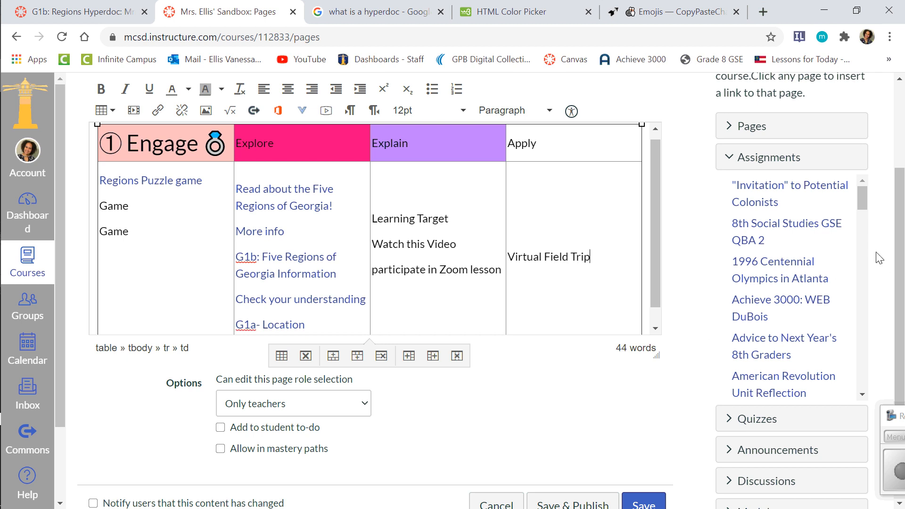
left_click_drag(862, 201, 861, 313)
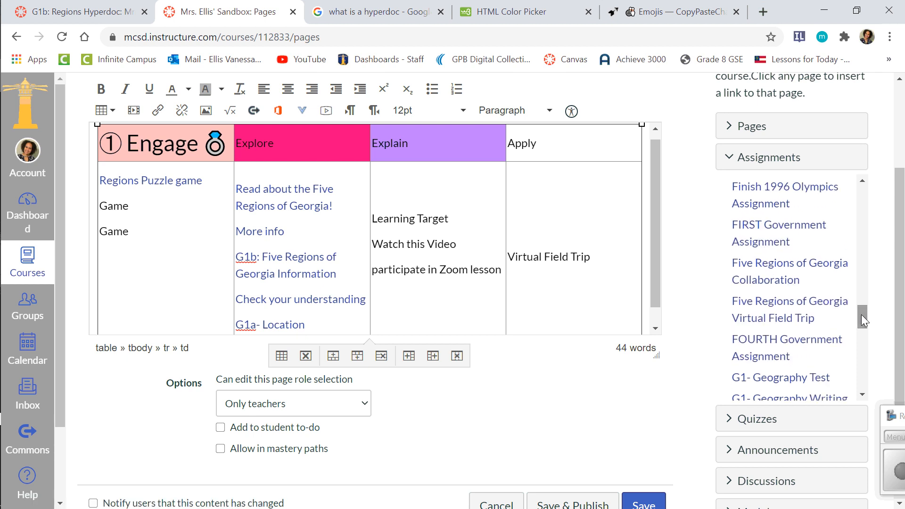
Try inserting the assignment link "Five Regions of Georgia Virtual Field Trip" directly after the Apply cell's text, and delete the inserted links
left_click(812, 320)
left_click(812, 319)
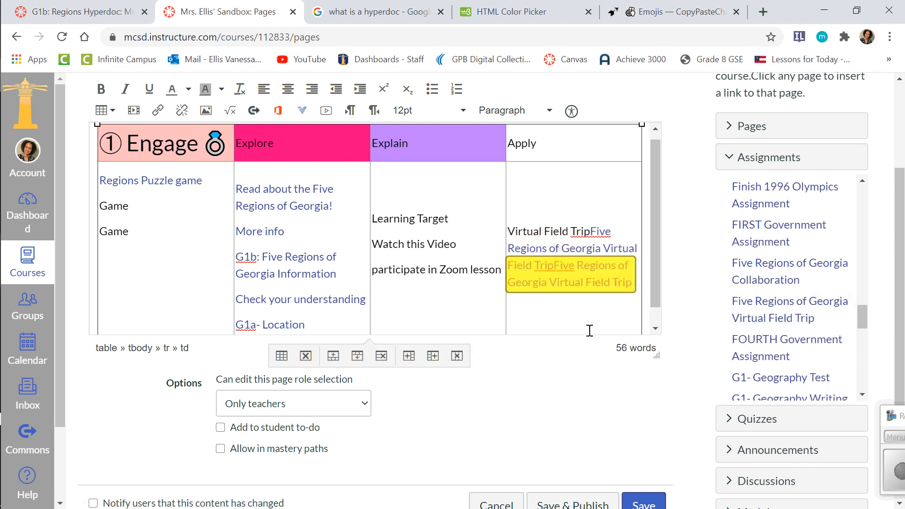
left_click_drag(631, 293, 592, 233)
key("BackSpace")
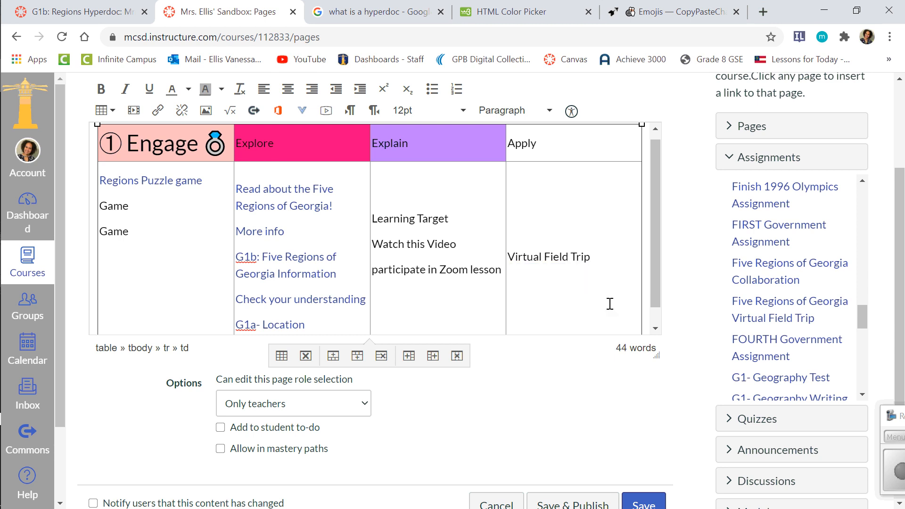
Insert the assignment link "Five Regions of Georgia Virtual Field Trip" on a new line and link the text "Virtual Field Trip" to that assignment
key("Return")
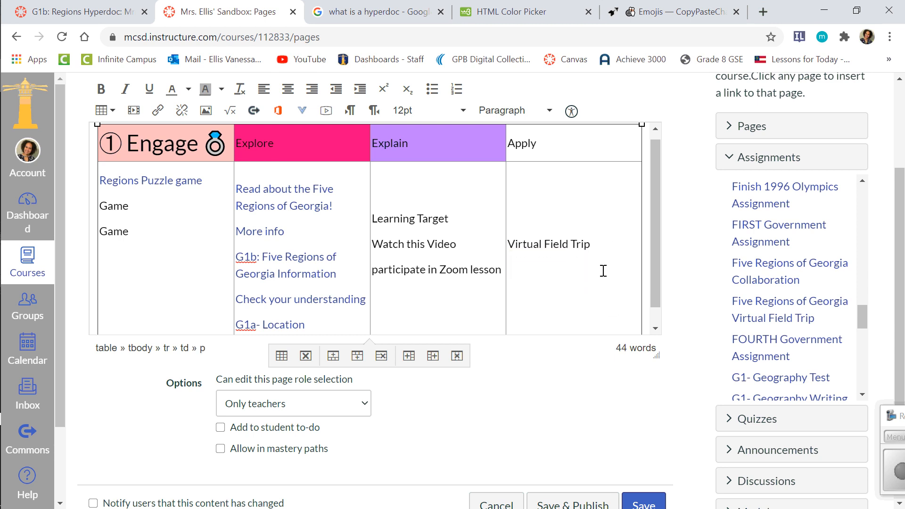
left_click(765, 317)
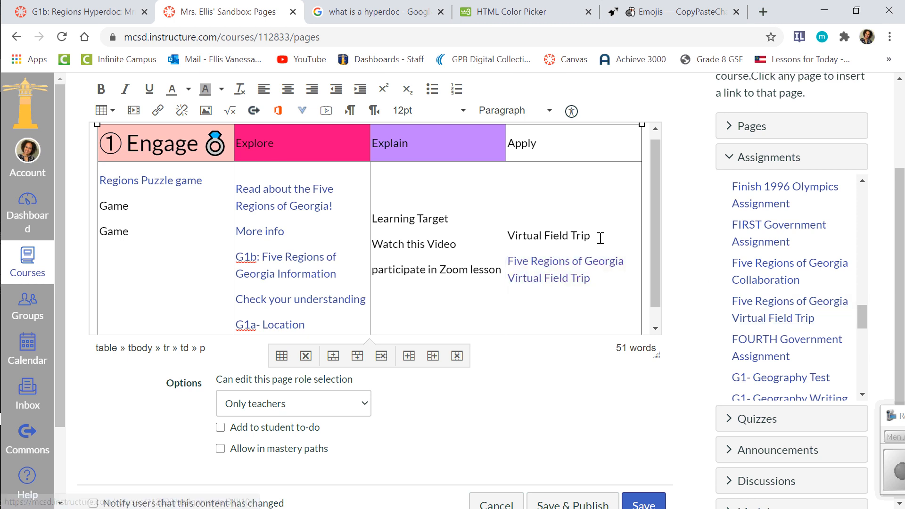
left_click_drag(600, 238, 509, 234)
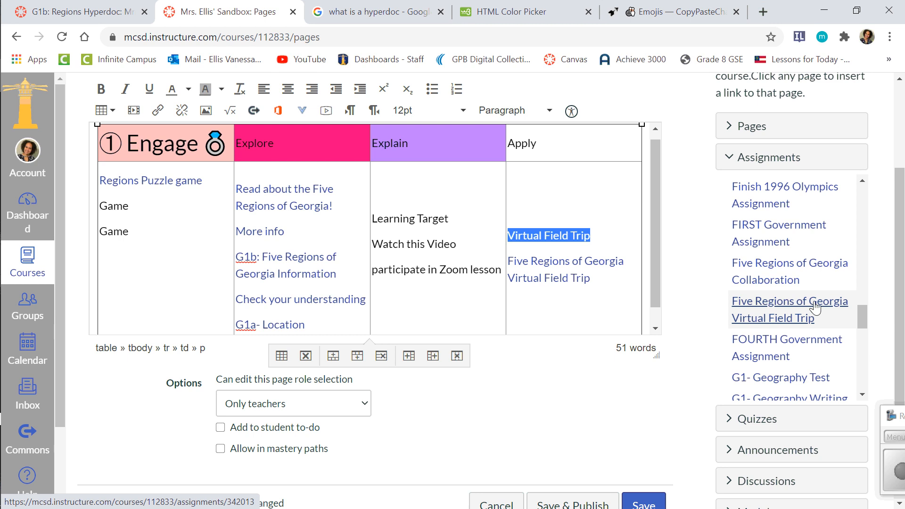
left_click(799, 304)
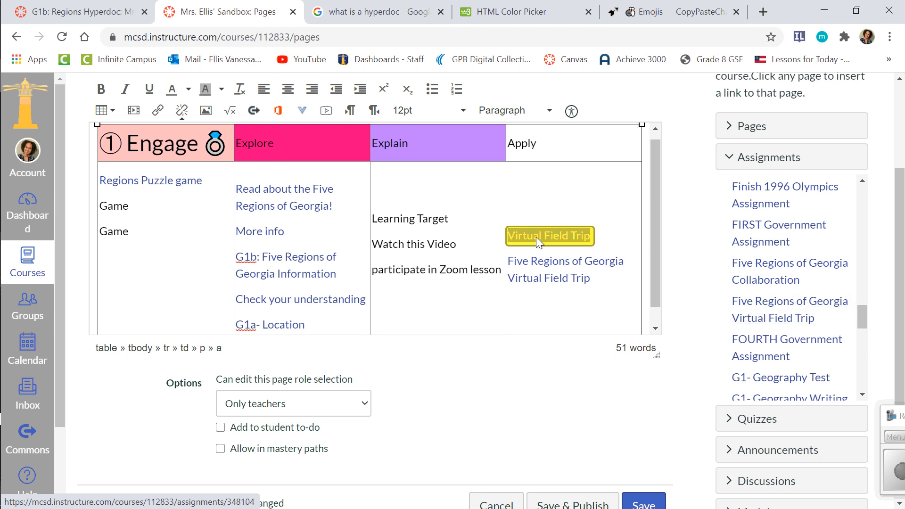
left_click(586, 321)
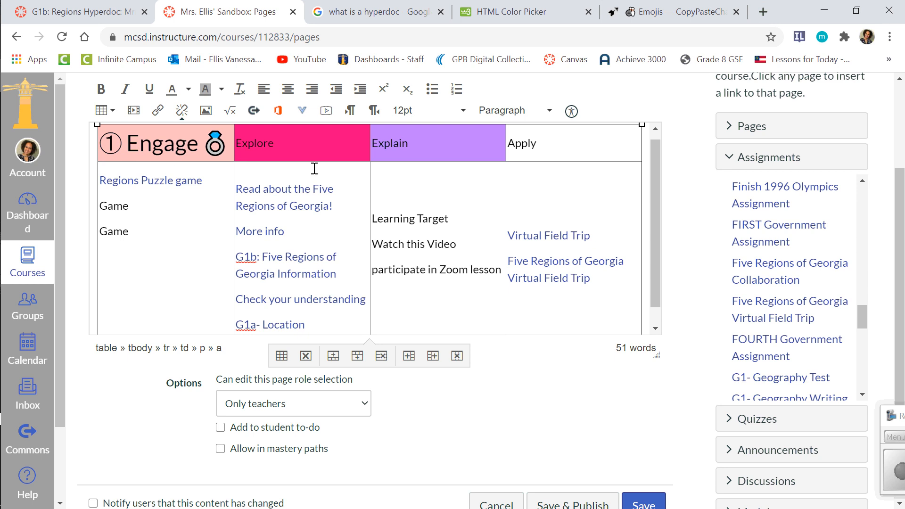
Delete the heading text "Apply" from the table's last header cell
left_click_drag(542, 146, 506, 149)
left_click(438, 181)
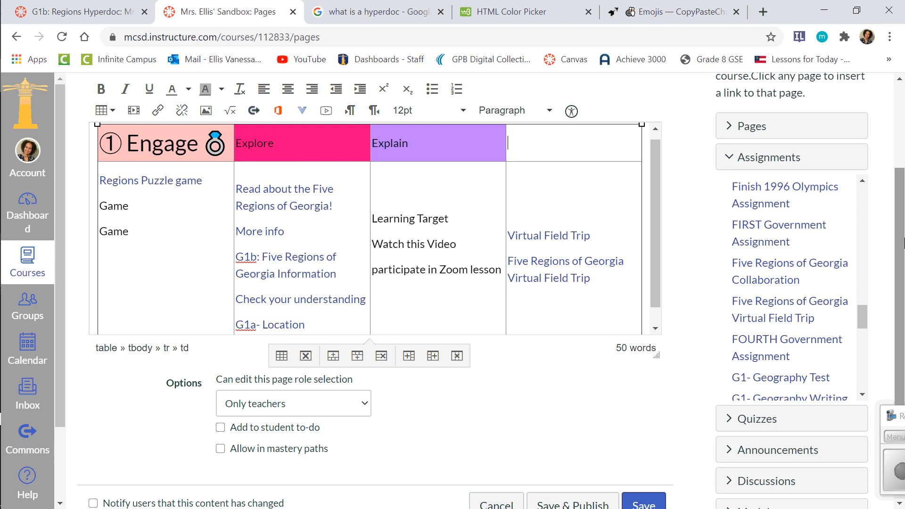
scroll(903, 188, "up", 1)
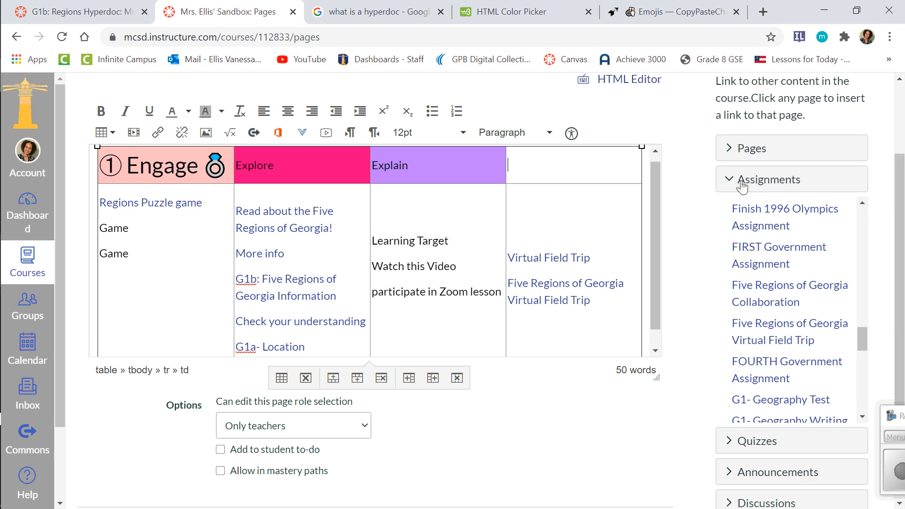
Start inserting an image into the empty header cell, browsing the course files to Misc. and its folder "1 Canvas Design"
left_click(205, 133)
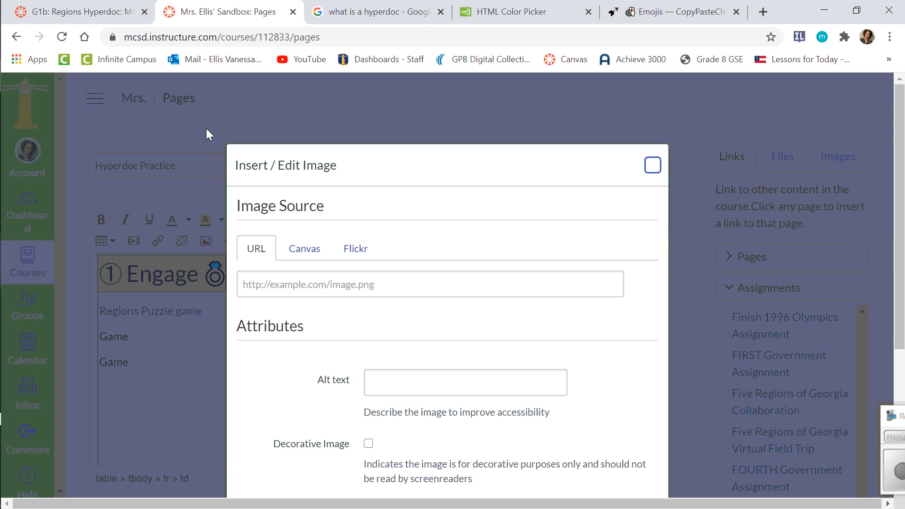
left_click(318, 253)
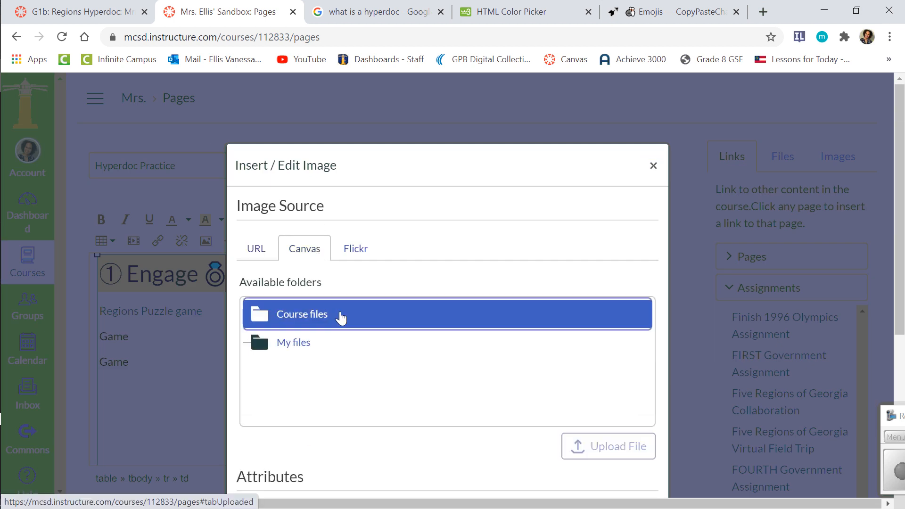
left_click(340, 316)
left_click_drag(535, 166, 531, 102)
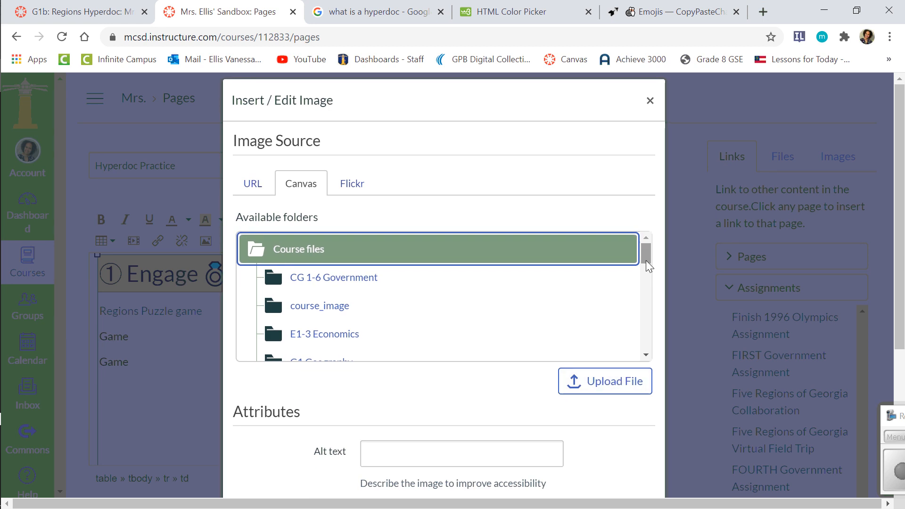
left_click_drag(646, 261, 660, 322)
left_click(344, 316)
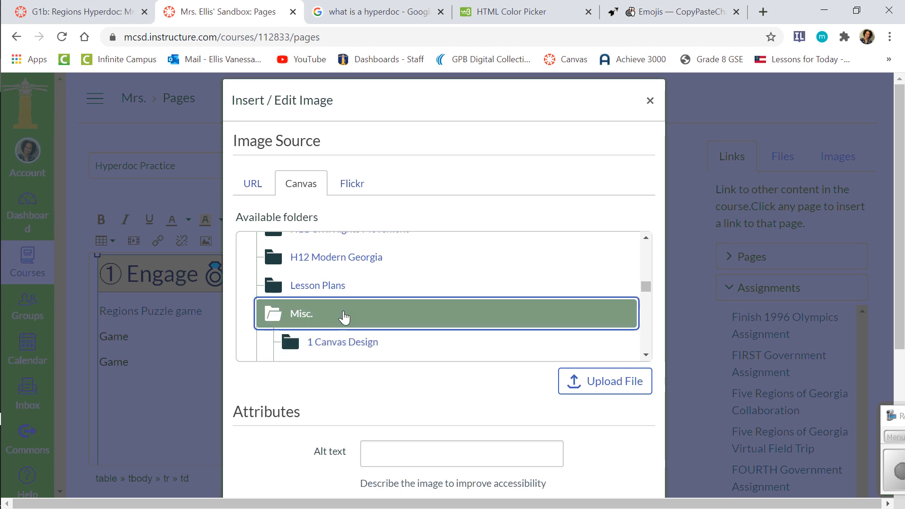
left_click(410, 344)
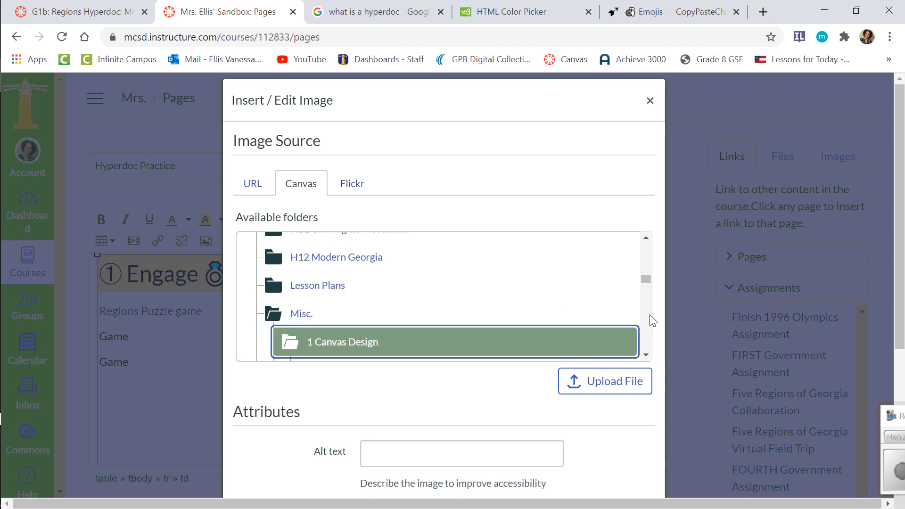
scroll(644, 356, "down", 3)
Insert the image 1.png into the table's last header cell at 700 x 700
left_click(397, 270)
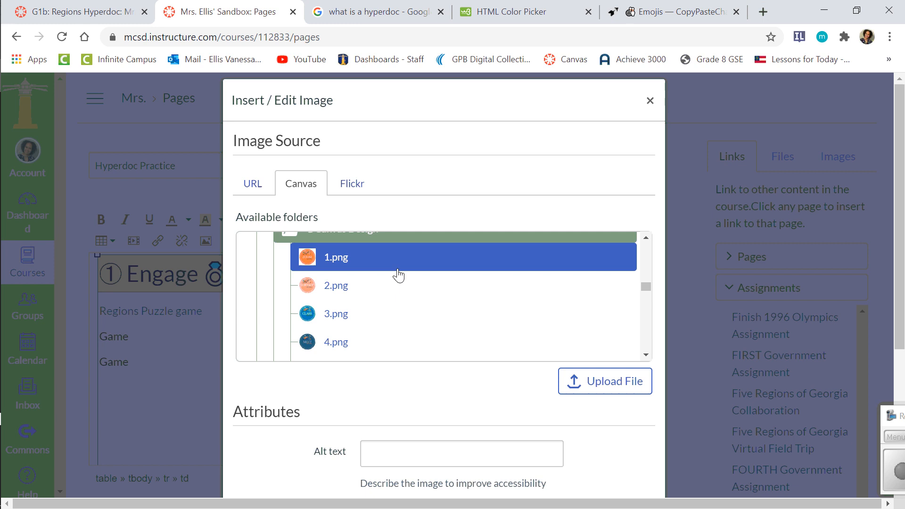
left_click(346, 266)
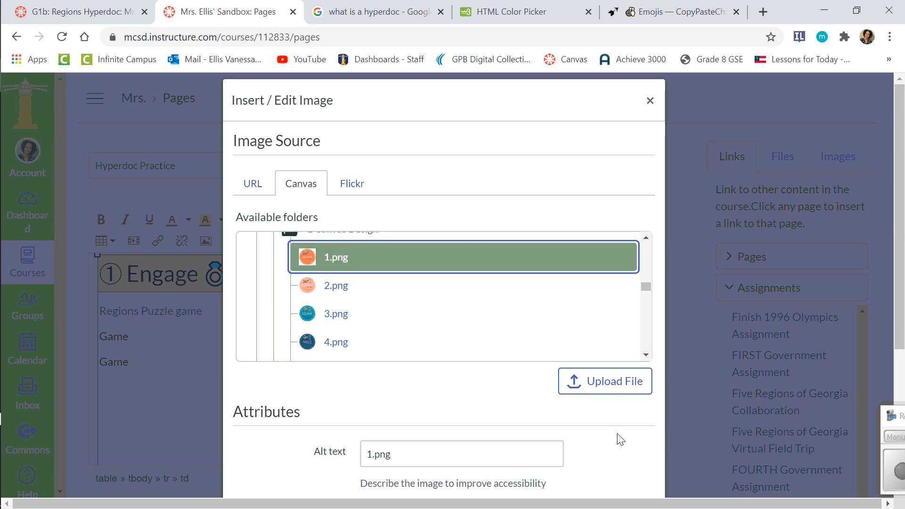
key("ctrl+a")
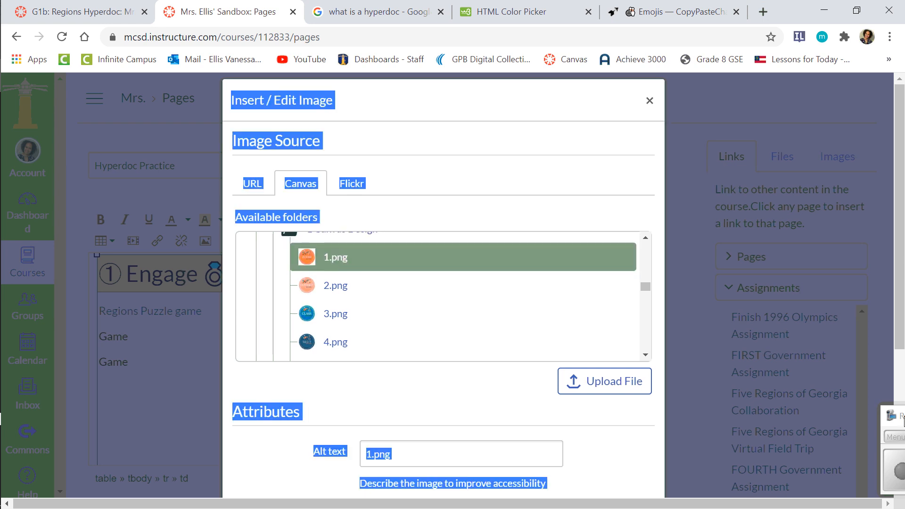
left_click(581, 429)
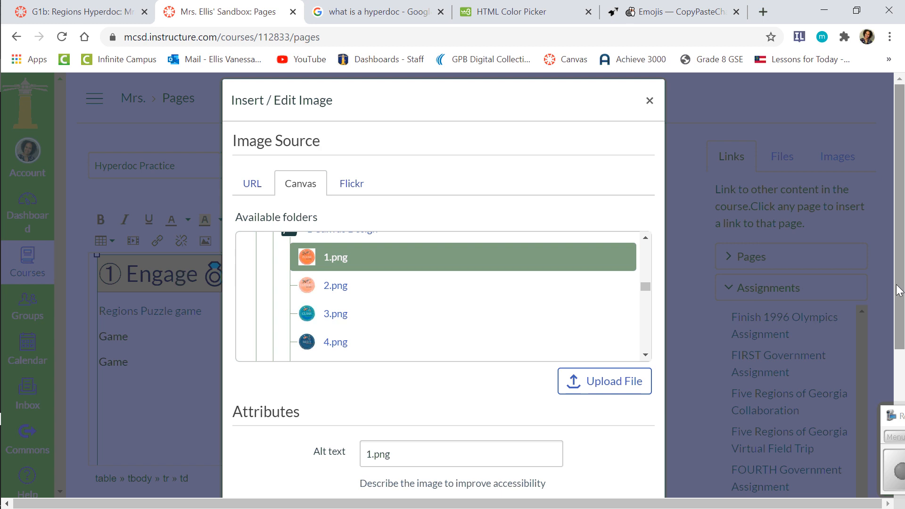
scroll(898, 290, "down", 5)
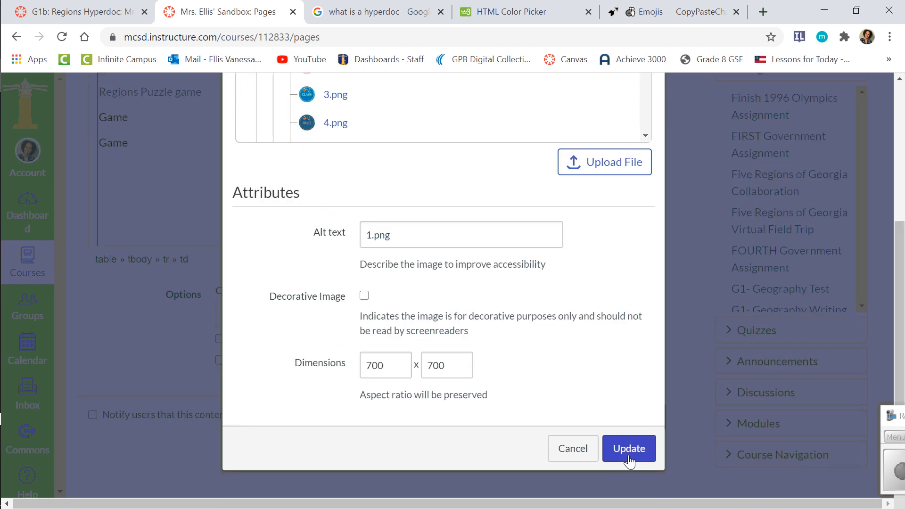
left_click(629, 448)
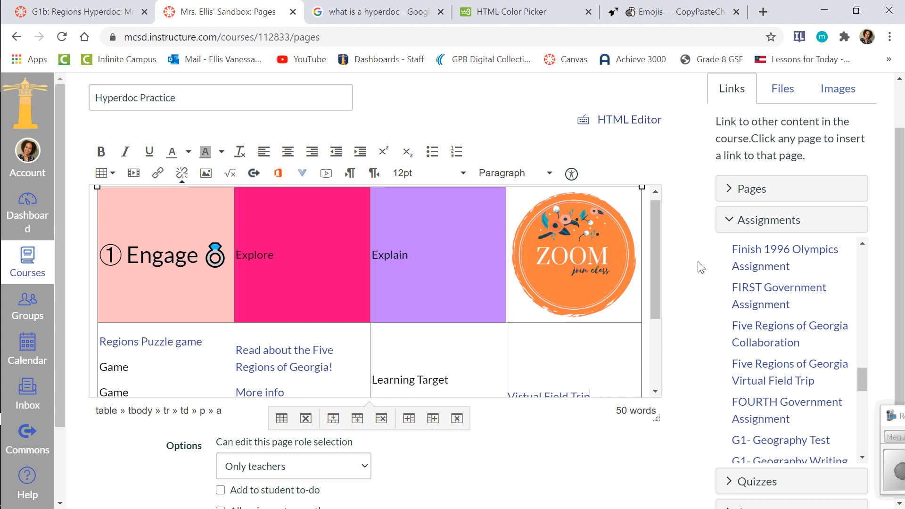
Remove the ZOOM image from the last header cell and restore the heading "Apply"
mouse_move(655, 237)
left_mouse_down()
mouse_move(663, 262)
mouse_move(653, 242)
left_mouse_up()
left_click_drag(900, 201, 901, 283)
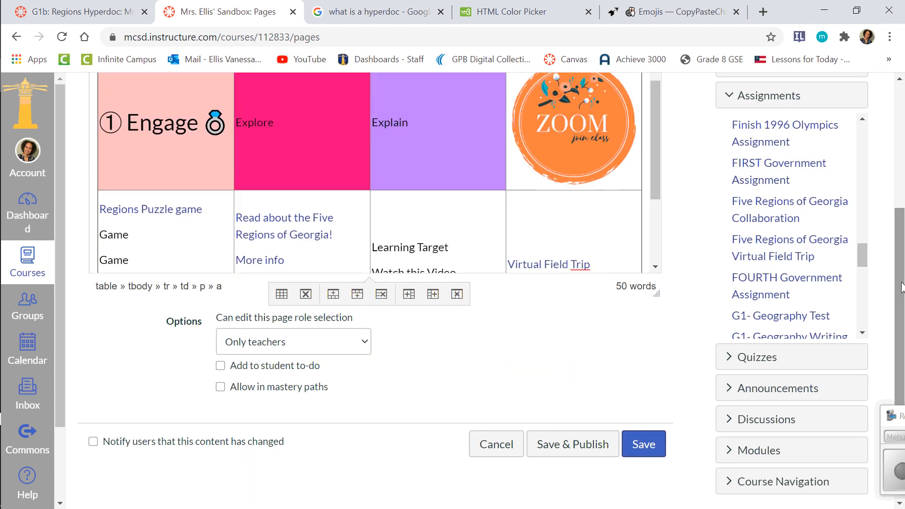
left_click(561, 132)
key("Delete")
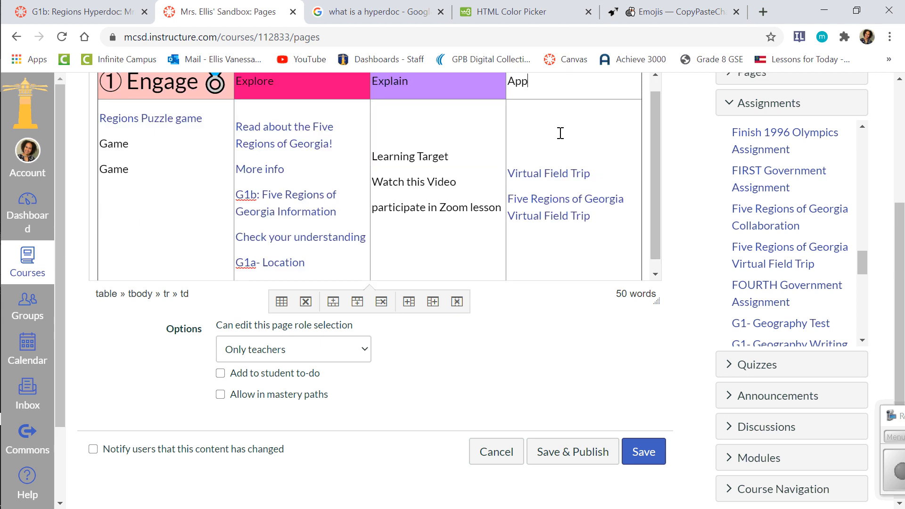
Save and publish the Hyperdoc Practice page
left_click(612, 457)
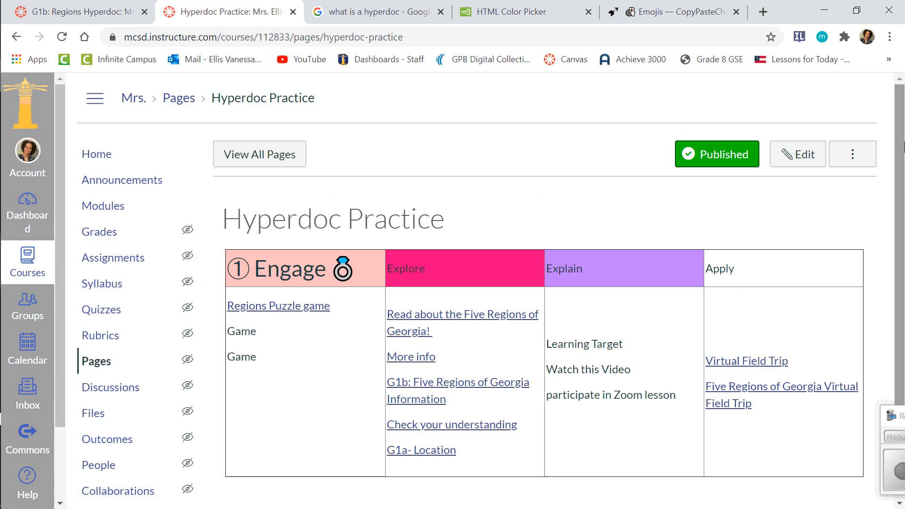
Go to the course modules and open the settings of the module "G1b | Five Regions of Georgia" for editing
scroll(886, 167, "down", 1)
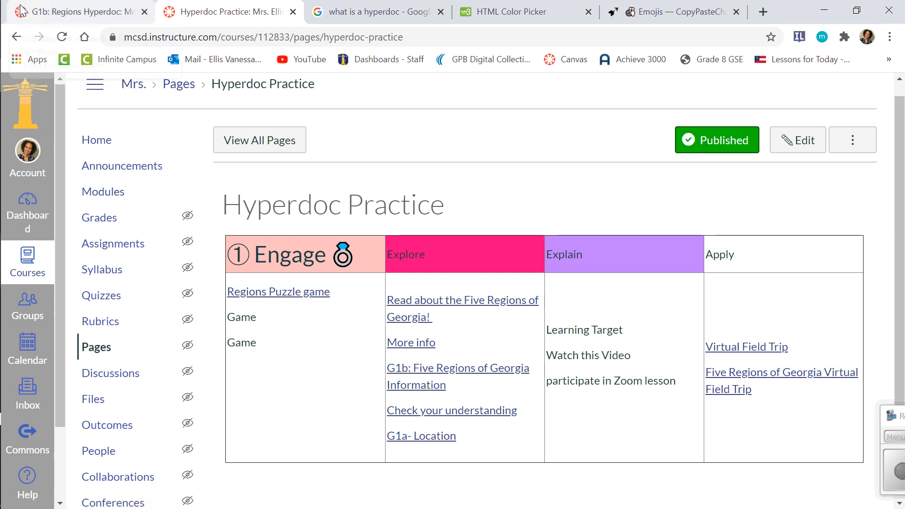
left_click(101, 193)
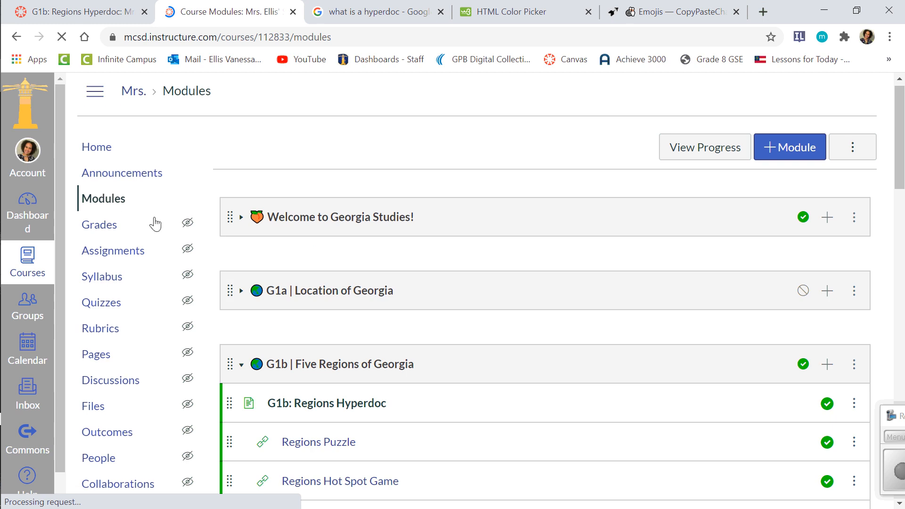
scroll(281, 211, "down", 5)
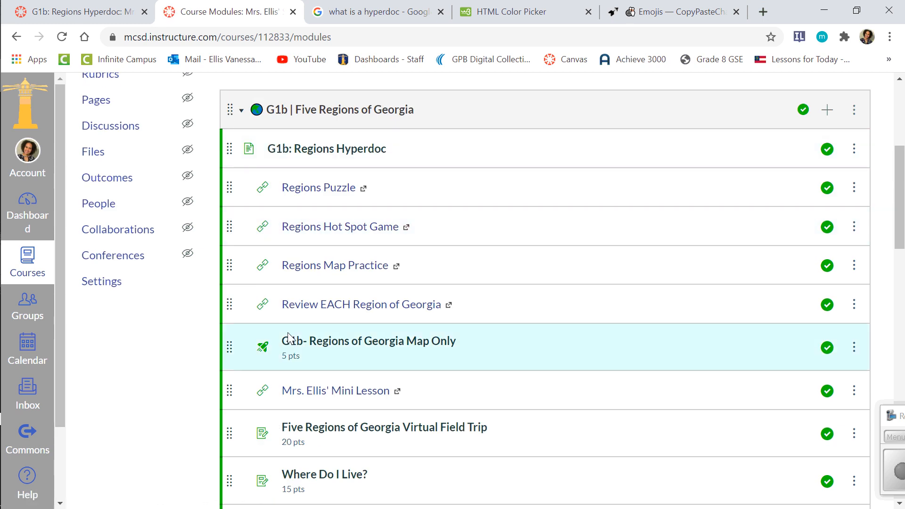
scroll(899, 189, "down", 3)
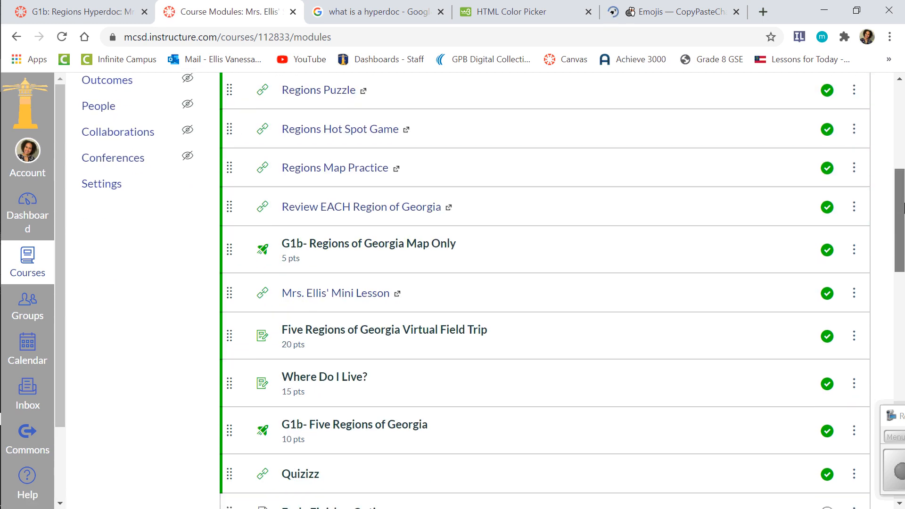
left_click_drag(898, 214, 888, 182)
left_click(852, 115)
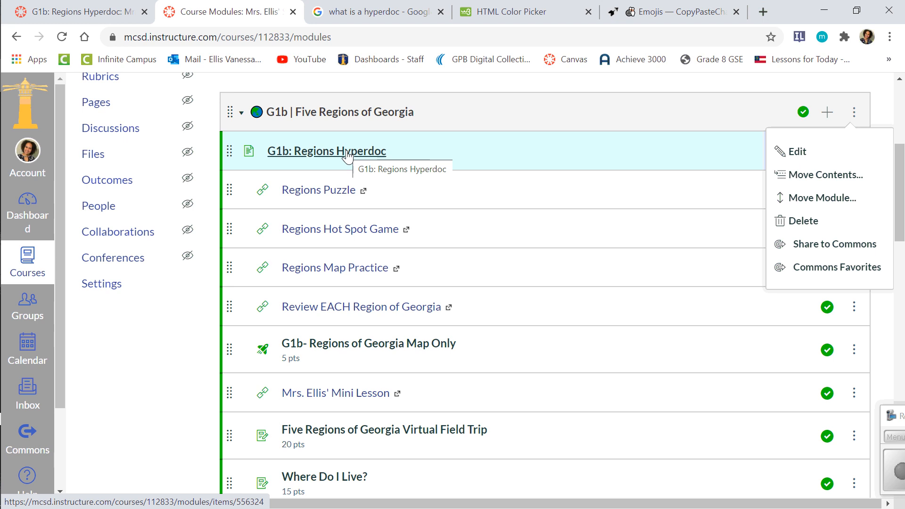
left_click(522, 126)
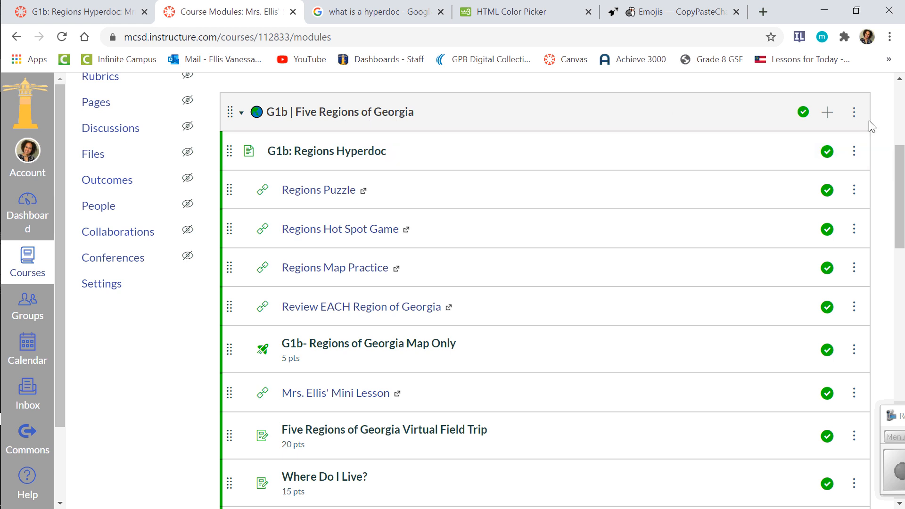
left_click(853, 113)
left_click(819, 153)
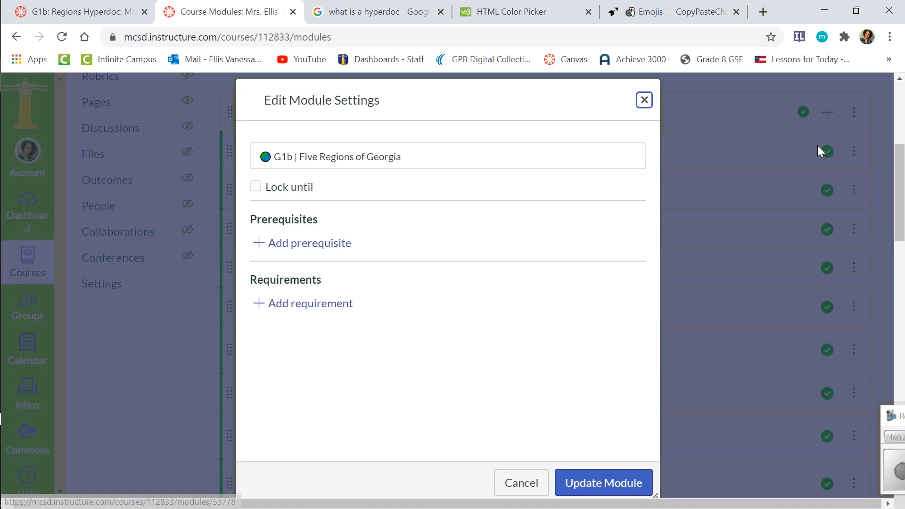
left_click(295, 248)
left_click(336, 215)
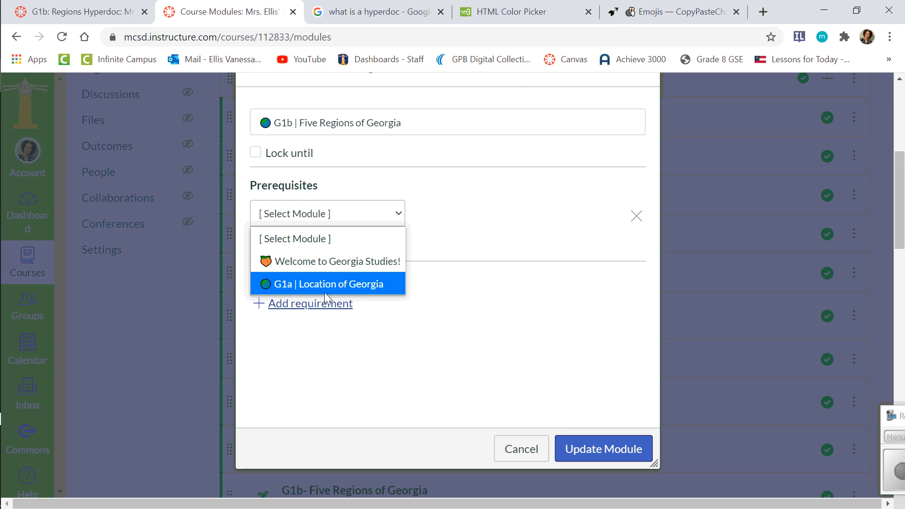
left_click(371, 218)
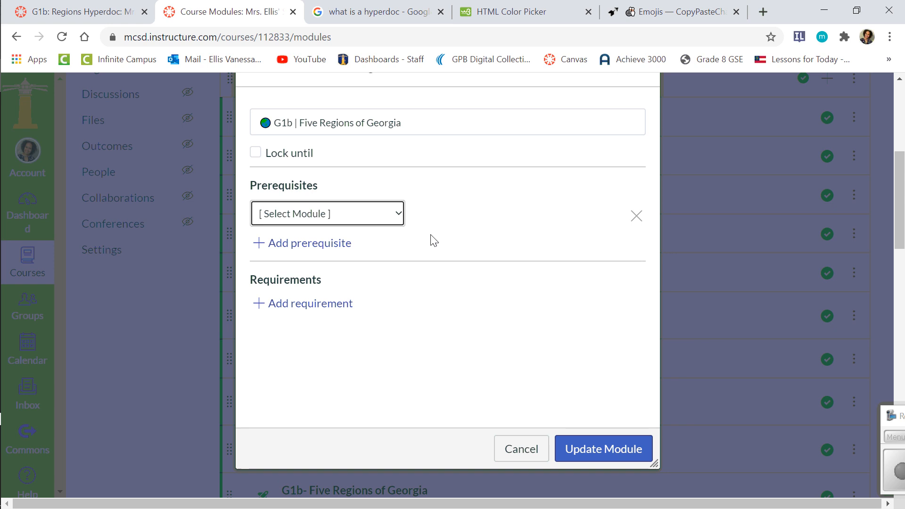
left_click(636, 216)
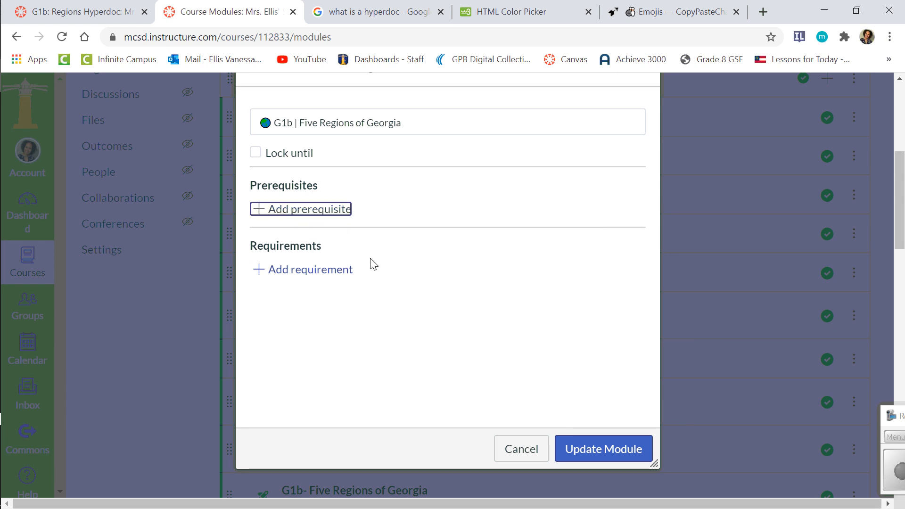
Add a module requirement that students view the item "G1b: Regions Hyperdoc", reviewing the available completion conditions
left_click(279, 276)
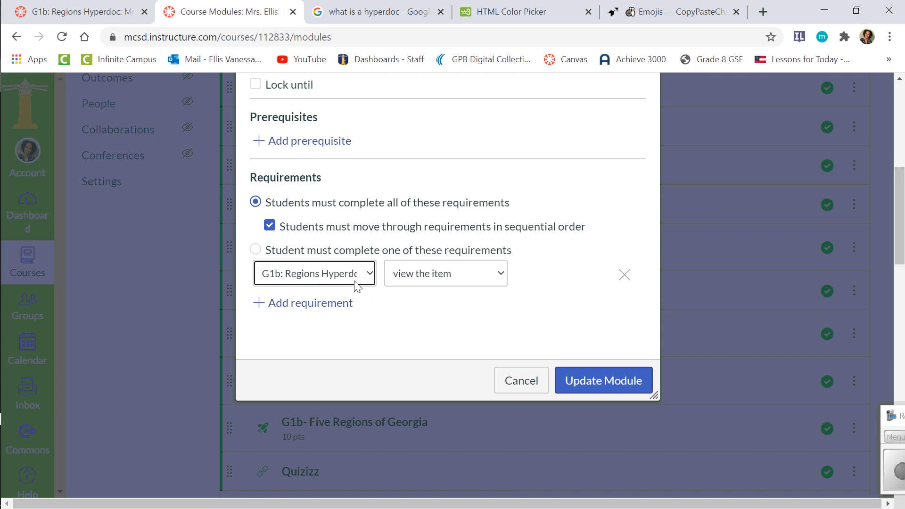
left_click(411, 282)
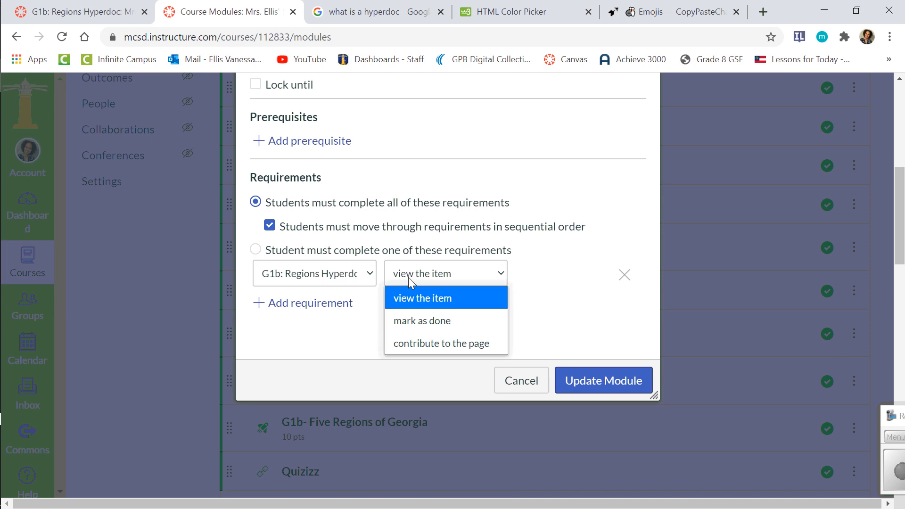
left_click(346, 275)
left_click(346, 276)
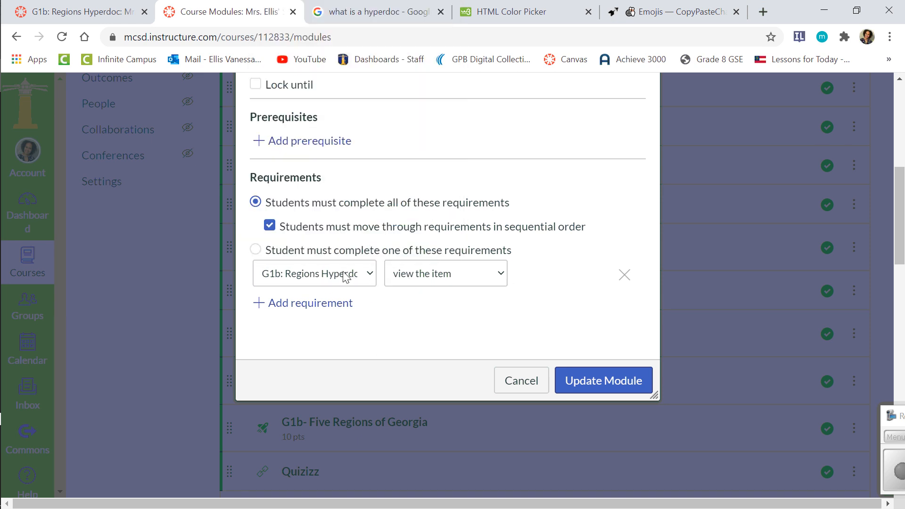
left_click(430, 278)
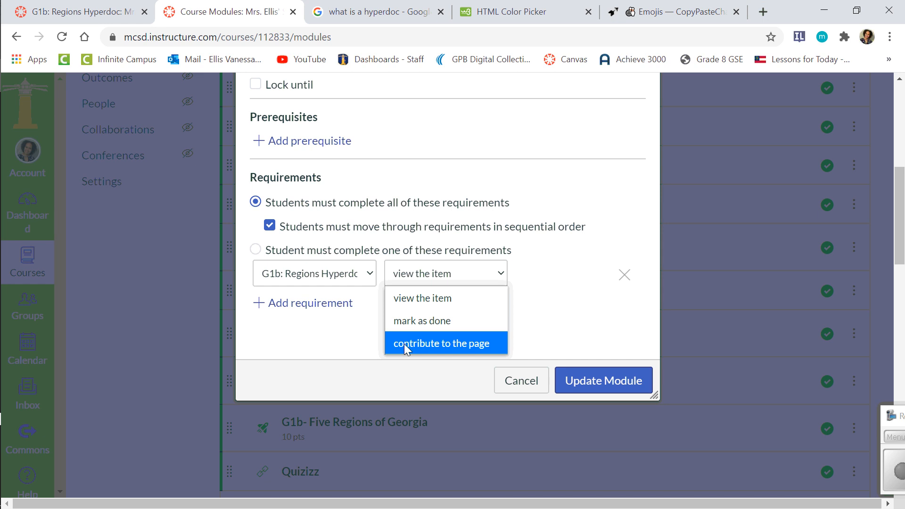
left_click(559, 321)
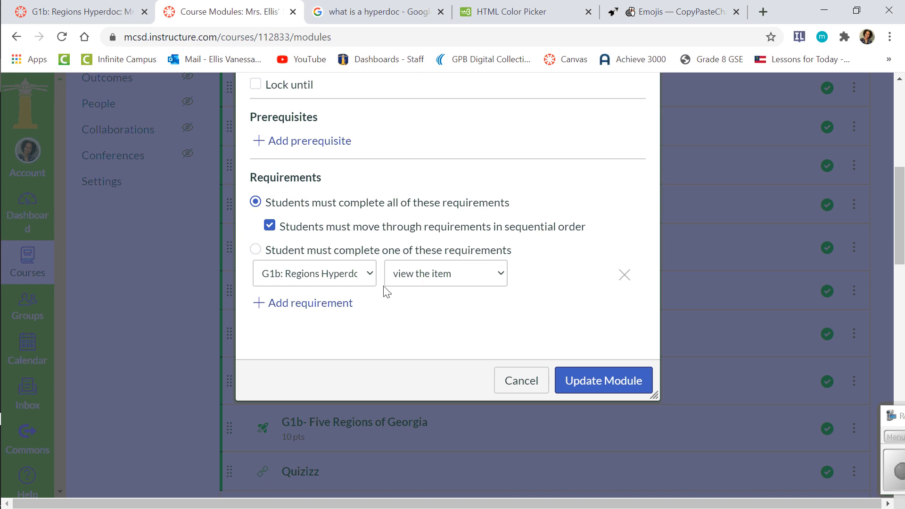
Add "view the item" requirements for Regions Puzzle and Regions Hot Spot Game
left_click(331, 311)
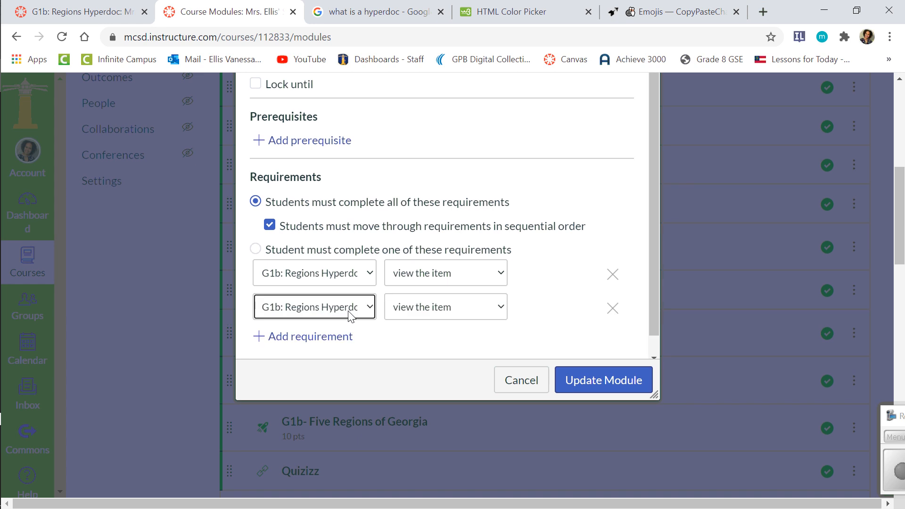
left_click(357, 315)
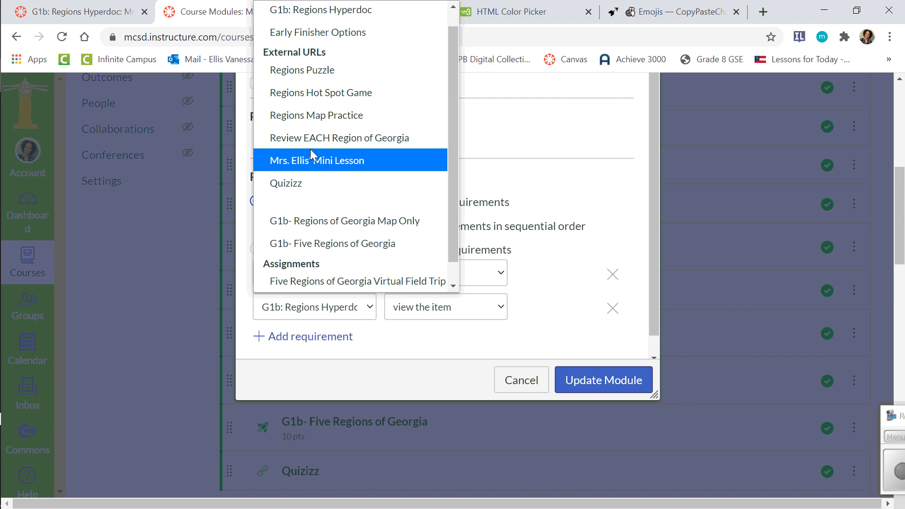
left_click(301, 71)
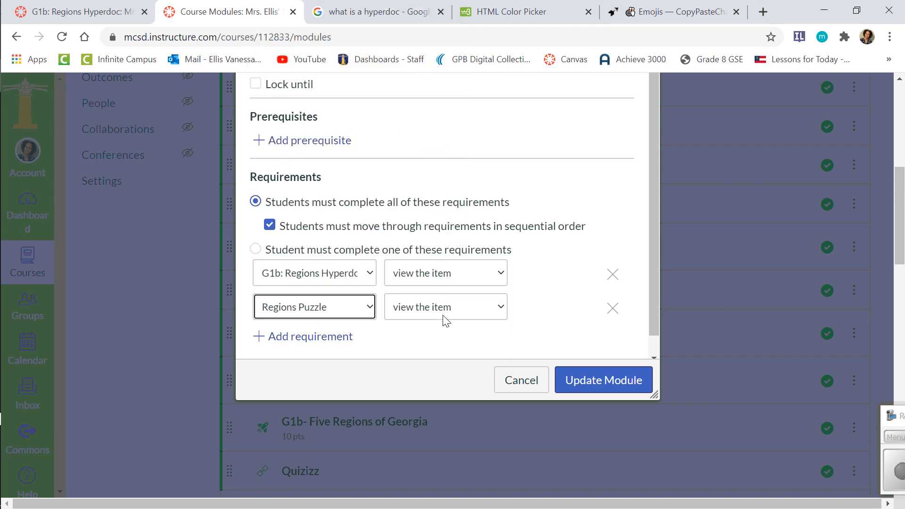
left_click(325, 339)
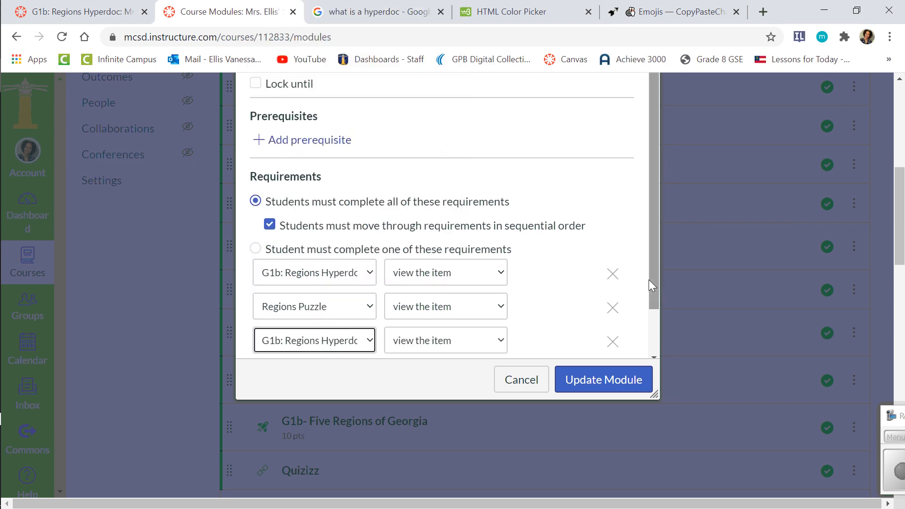
left_click_drag(654, 265, 648, 292)
left_click(359, 311)
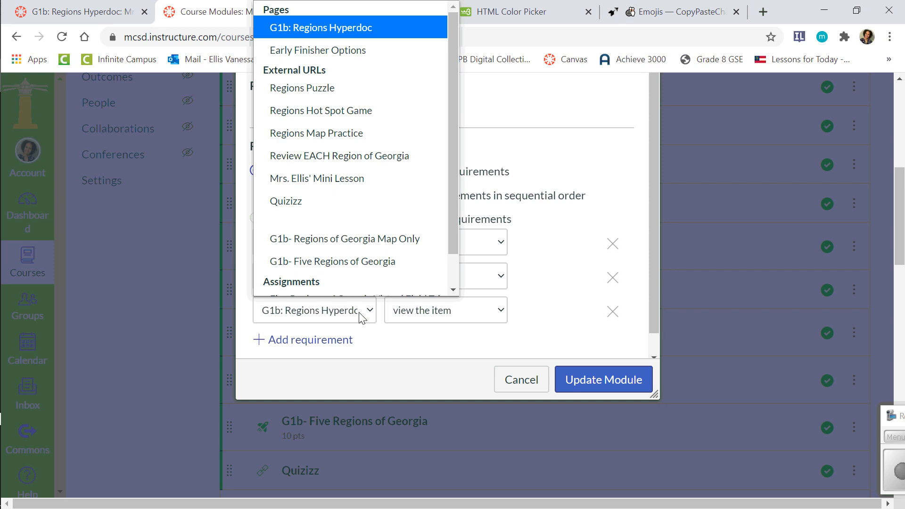
scroll(348, 189, "down", 1)
left_click(334, 107)
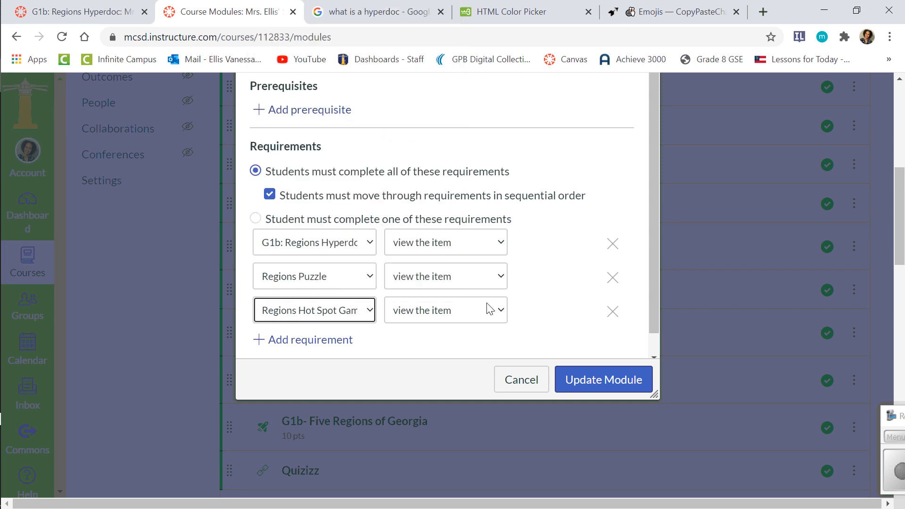
Add "view the item" requirements for Regions Map Practice and Review EACH Region of Georgia
left_click(357, 337)
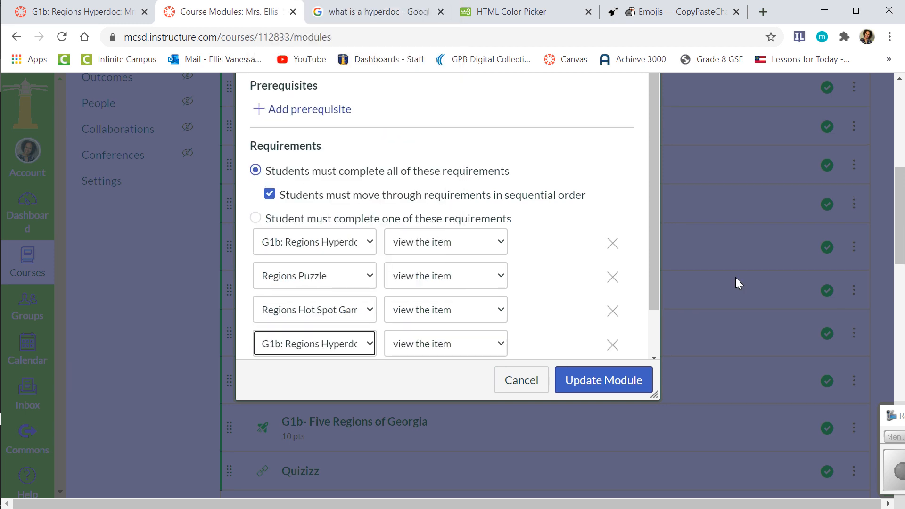
left_click_drag(654, 231, 657, 290)
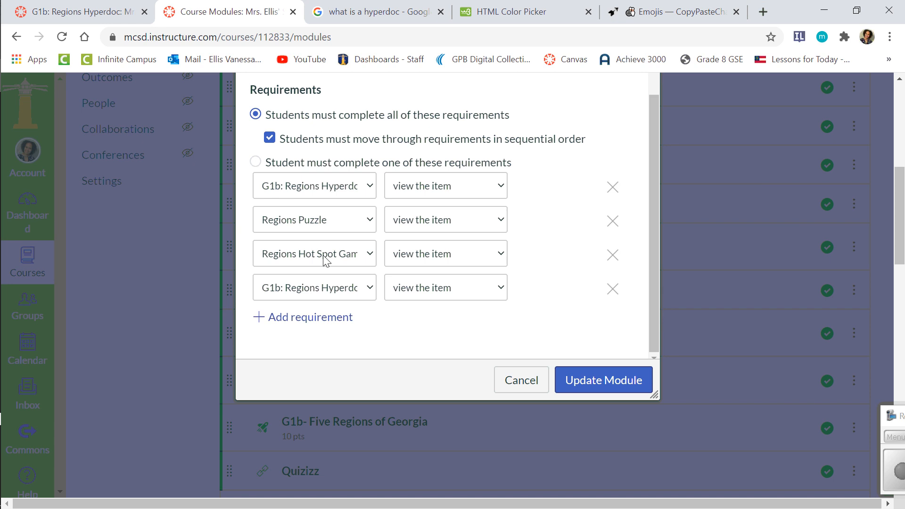
left_click(331, 295)
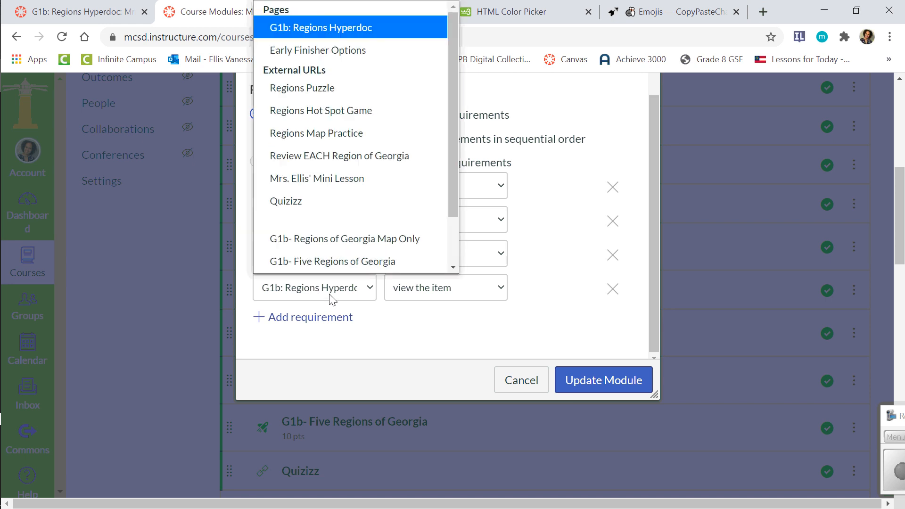
left_click(324, 134)
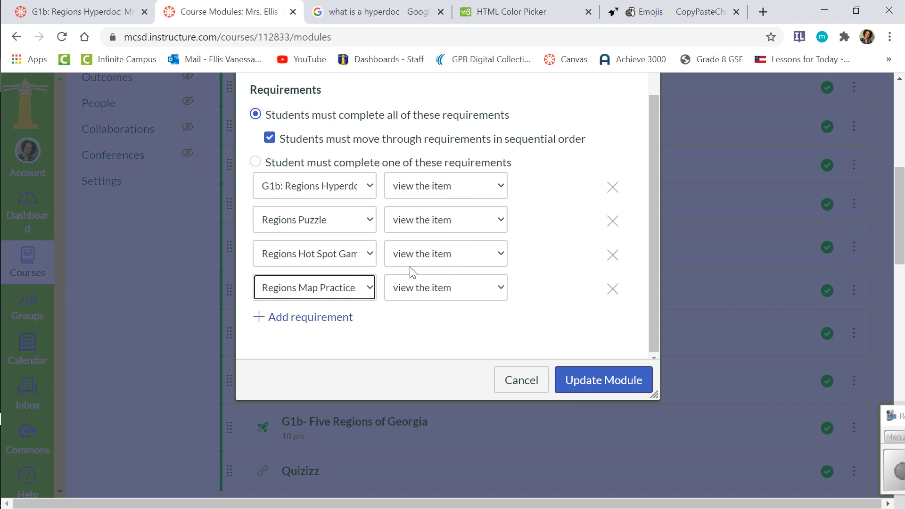
left_click(309, 319)
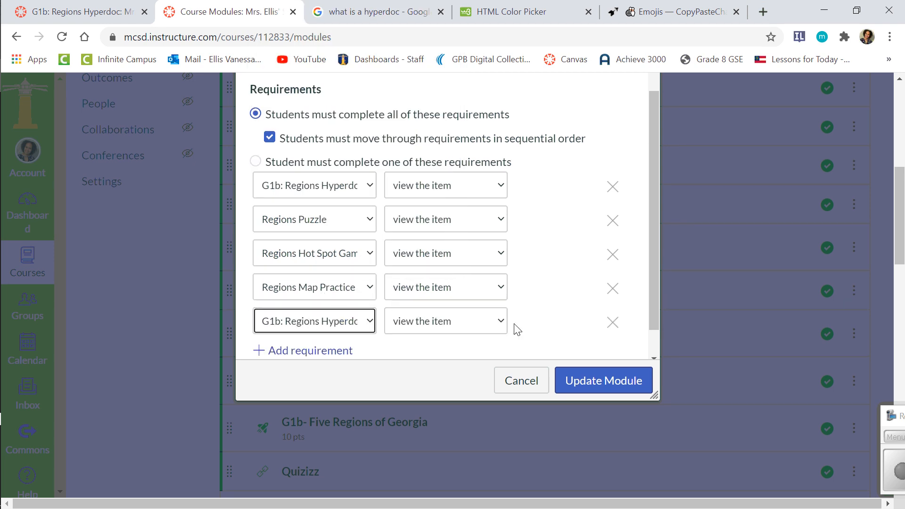
left_click(297, 325)
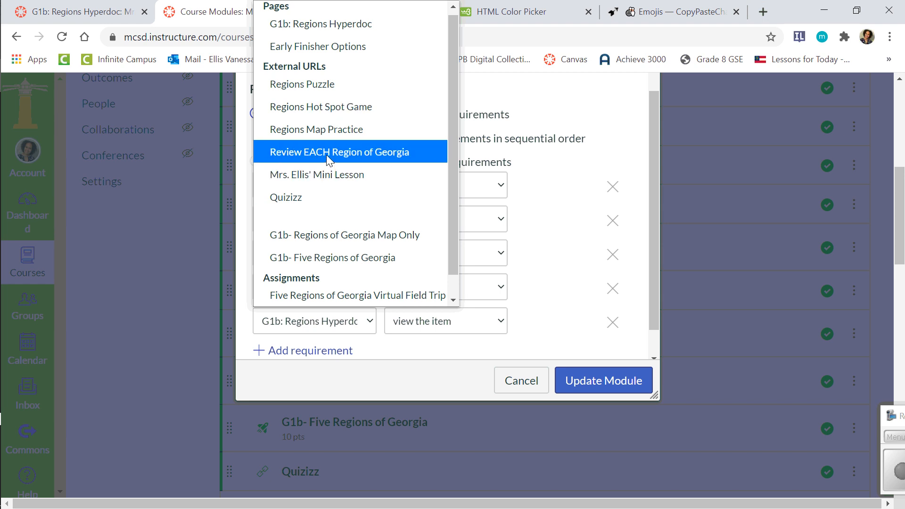
left_click(326, 152)
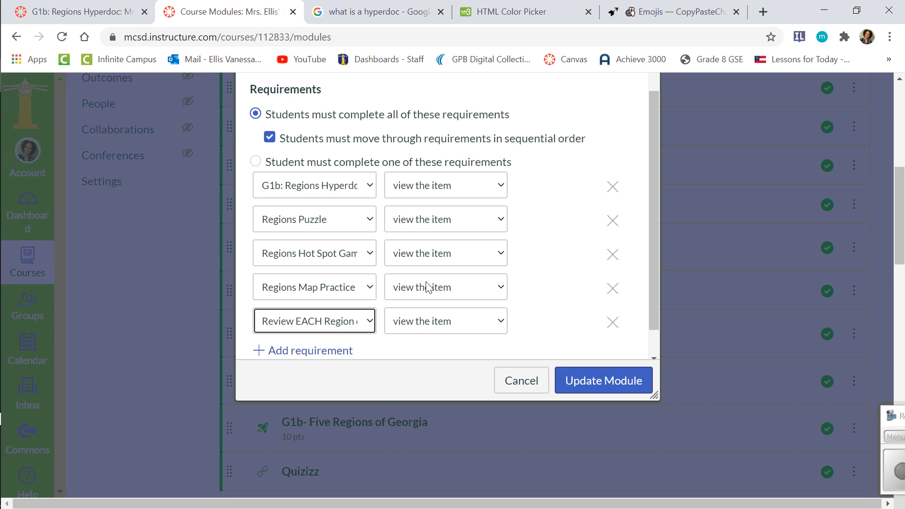
Add a module requirement that students score at least 5 on "G1b- Regions of Georgia Map Only"
left_click(329, 354)
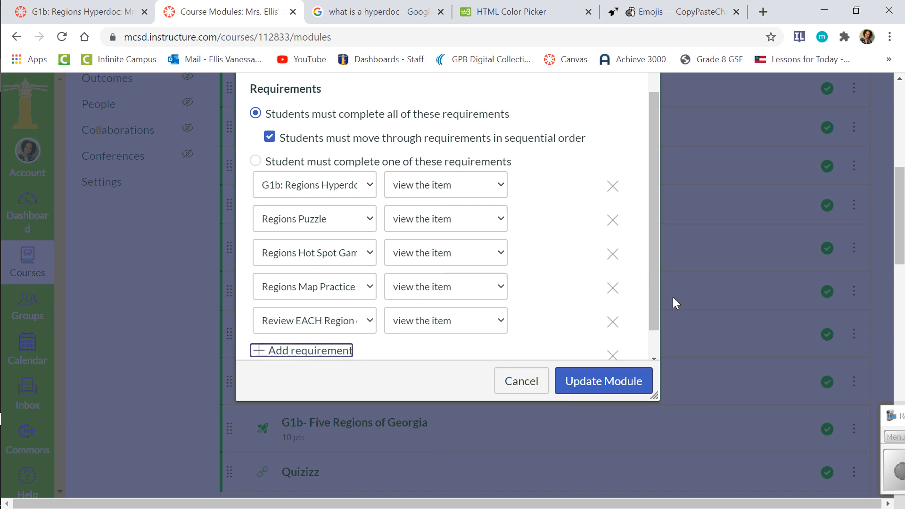
left_click_drag(651, 244, 654, 289)
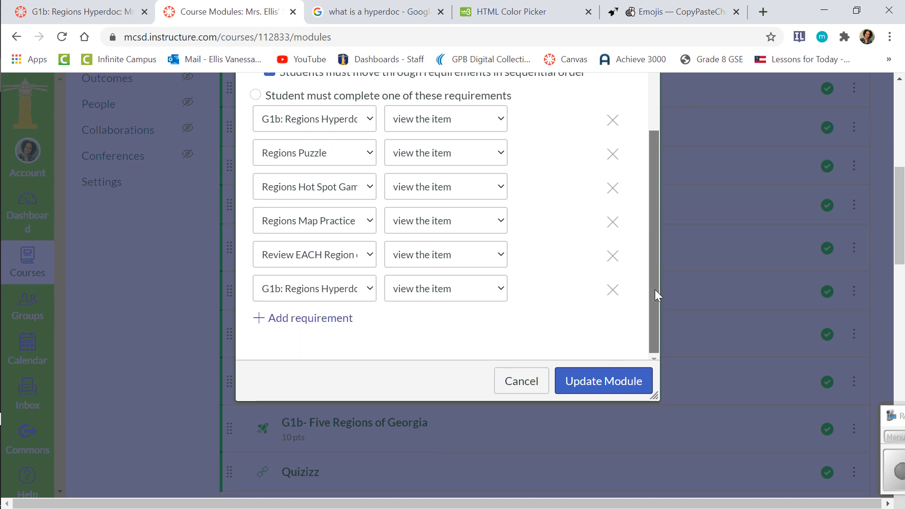
left_click(299, 289)
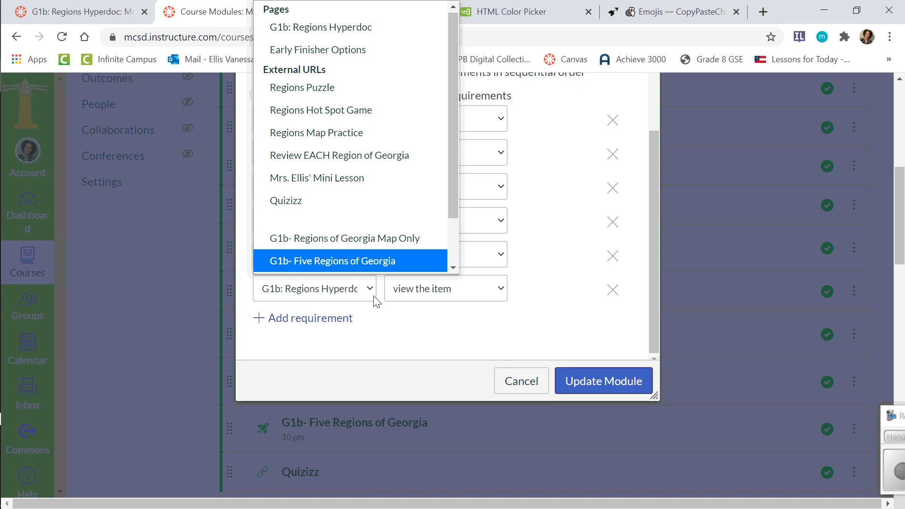
left_click(353, 241)
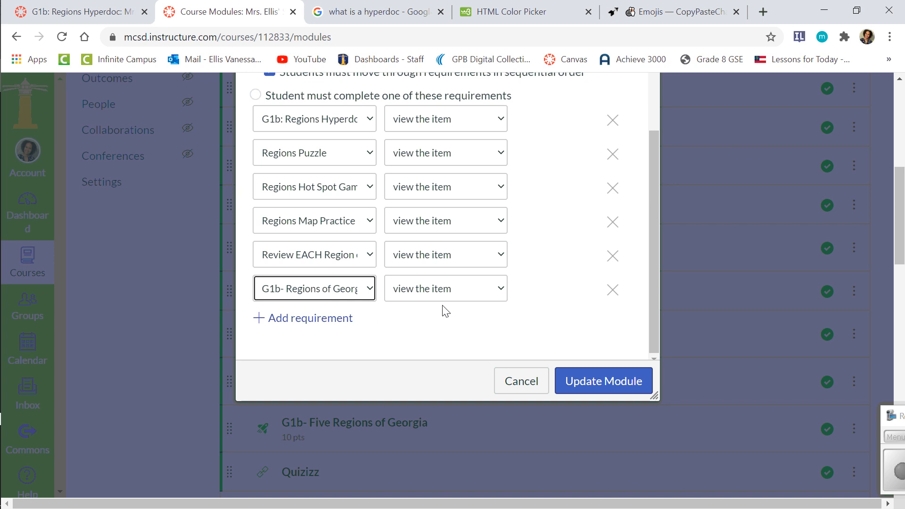
left_click(445, 292)
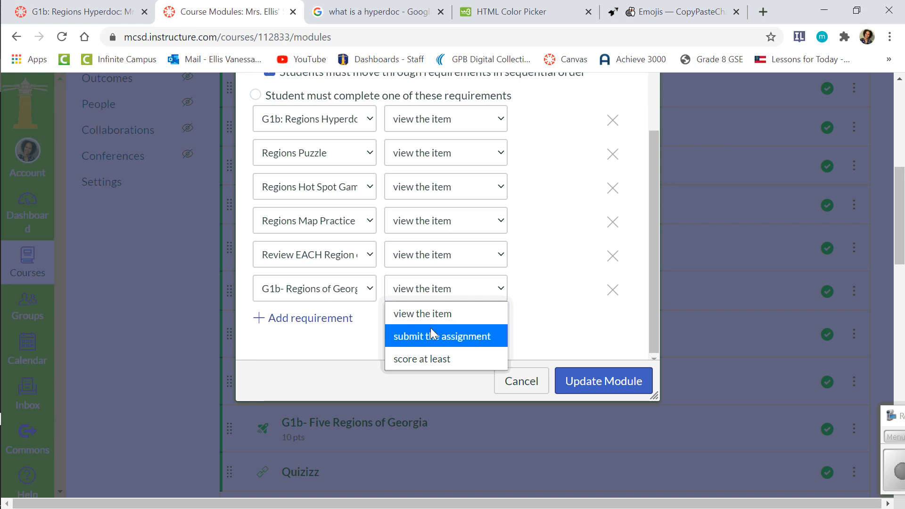
left_click(424, 361)
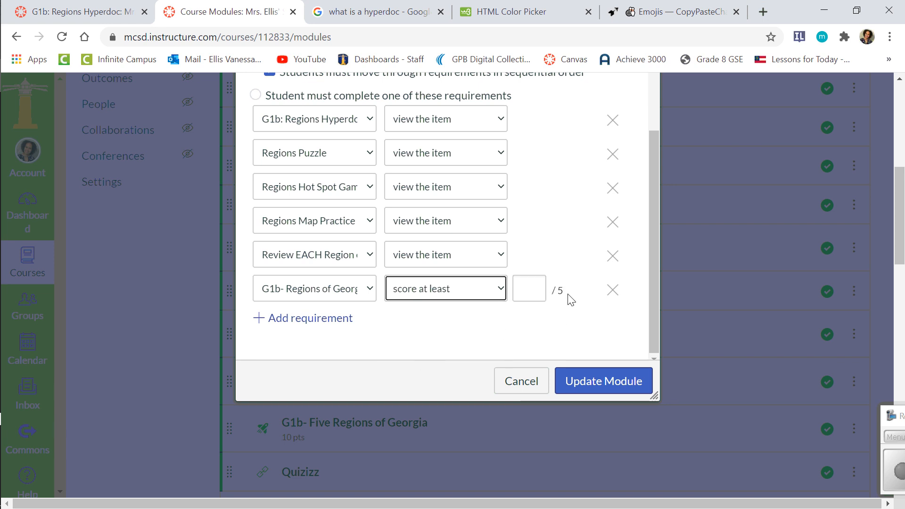
left_click(545, 288)
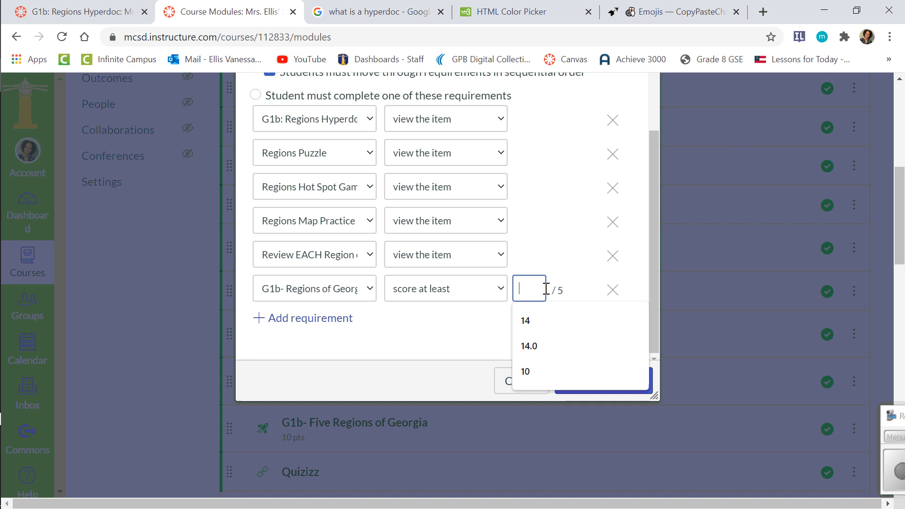
type("5")
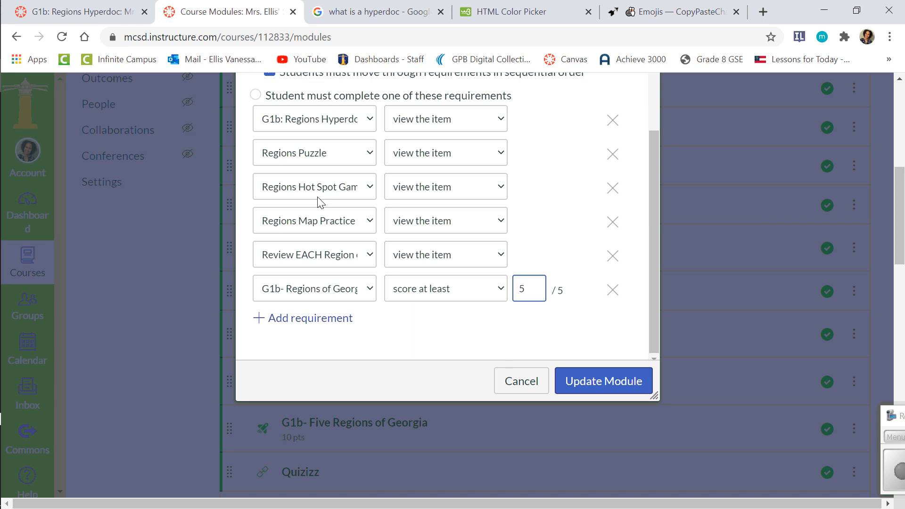
Add a "submit the assignment" requirement for Five Regions of Georgia Virtual Field Trip
left_click(332, 319)
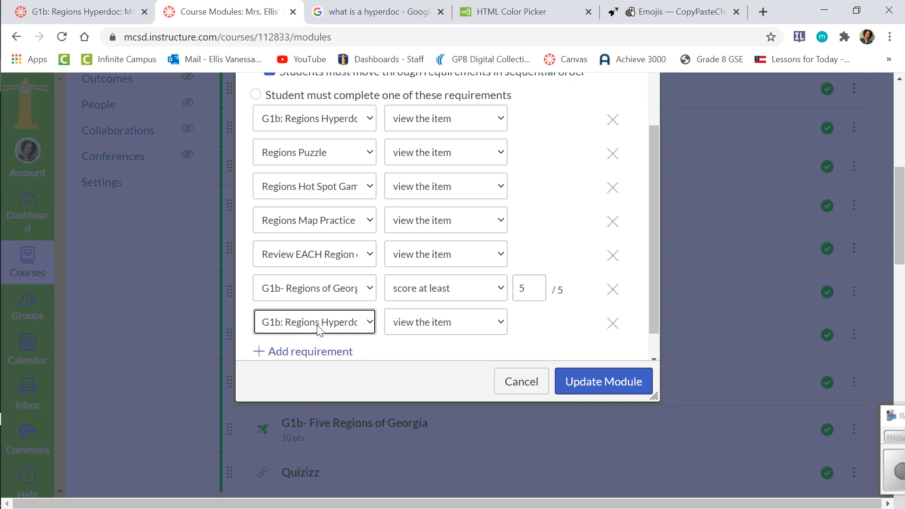
left_click(318, 329)
scroll(327, 283, "down", 1)
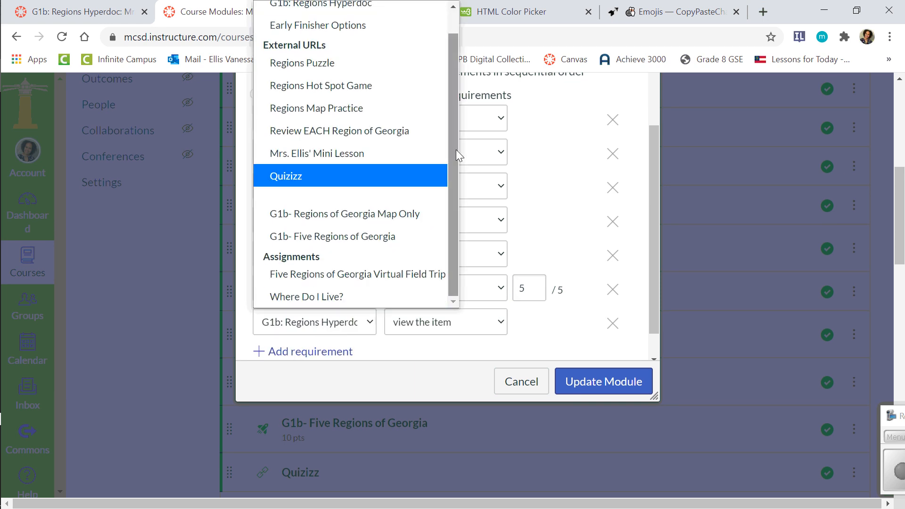
left_click_drag(453, 147, 467, 187)
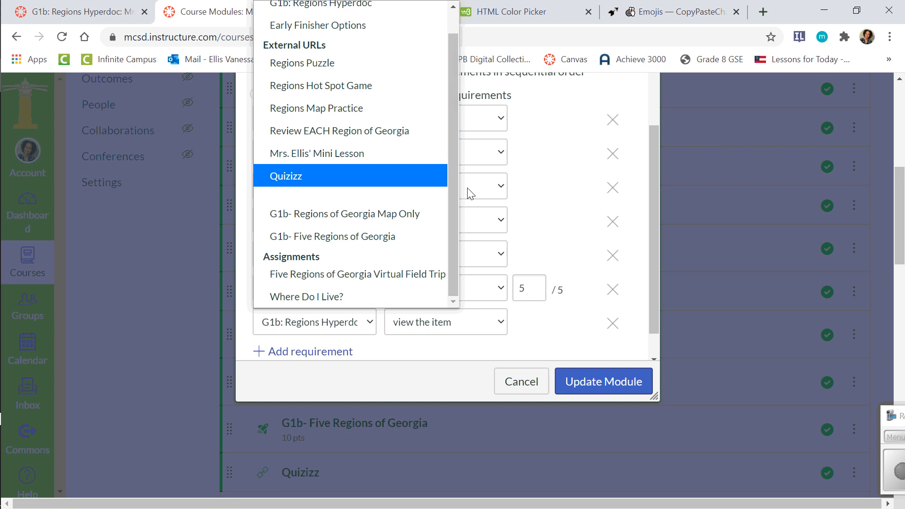
left_click(360, 276)
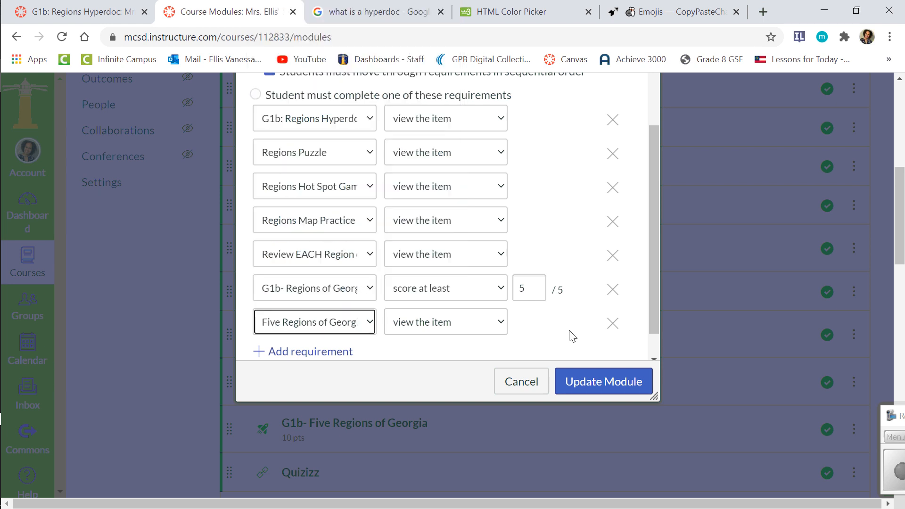
left_click(435, 324)
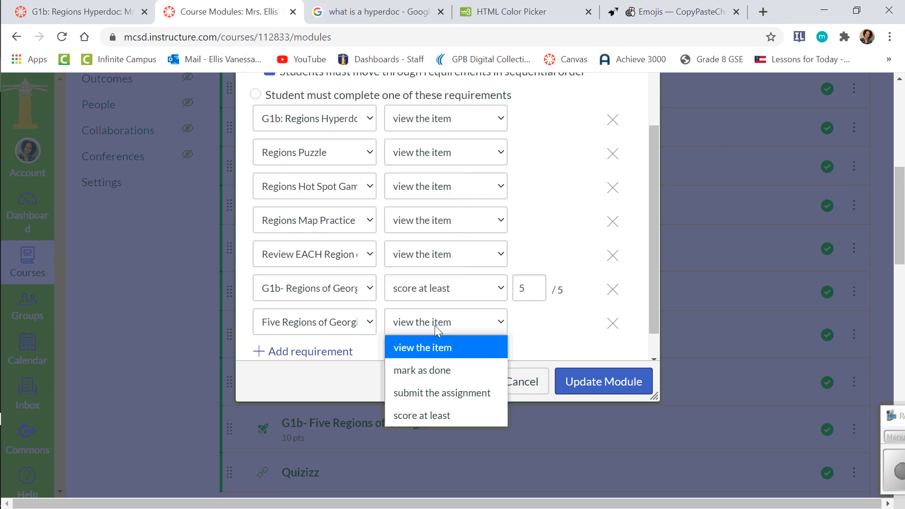
left_click(429, 387)
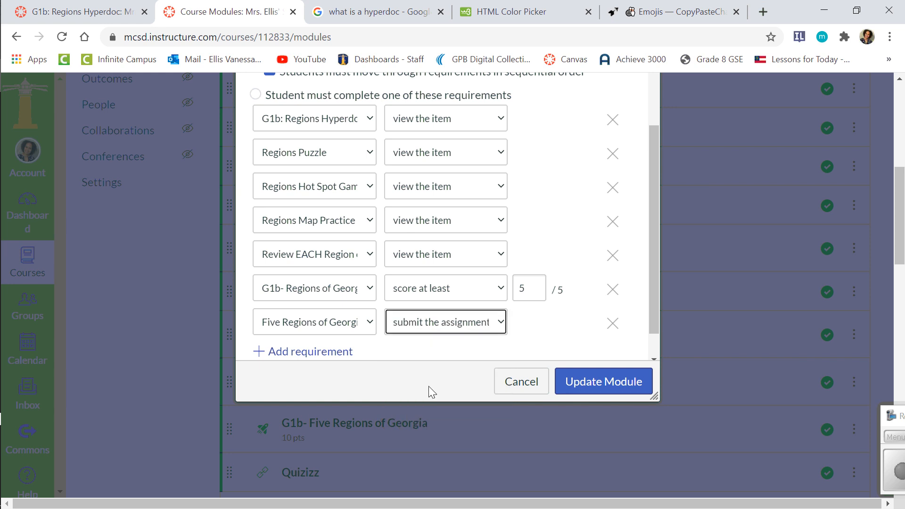
left_click(444, 328)
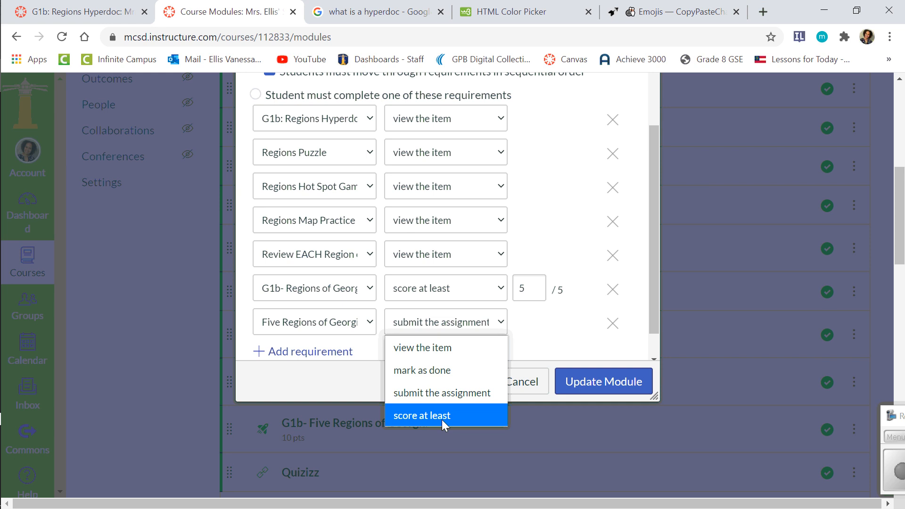
left_click(420, 397)
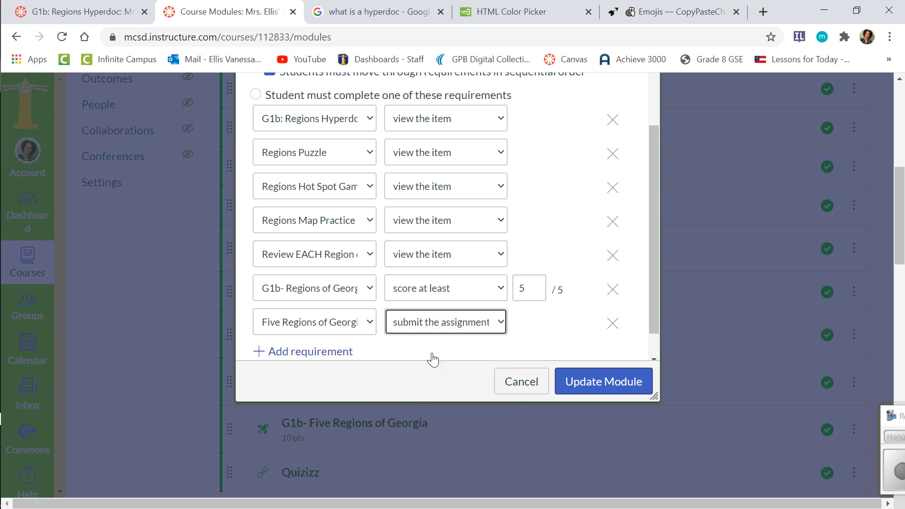
left_click(343, 352)
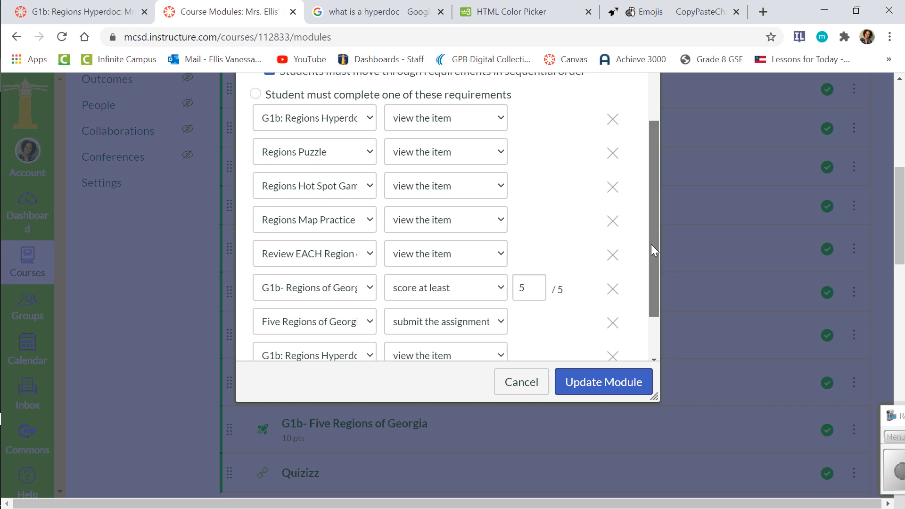
left_click_drag(652, 244, 660, 270)
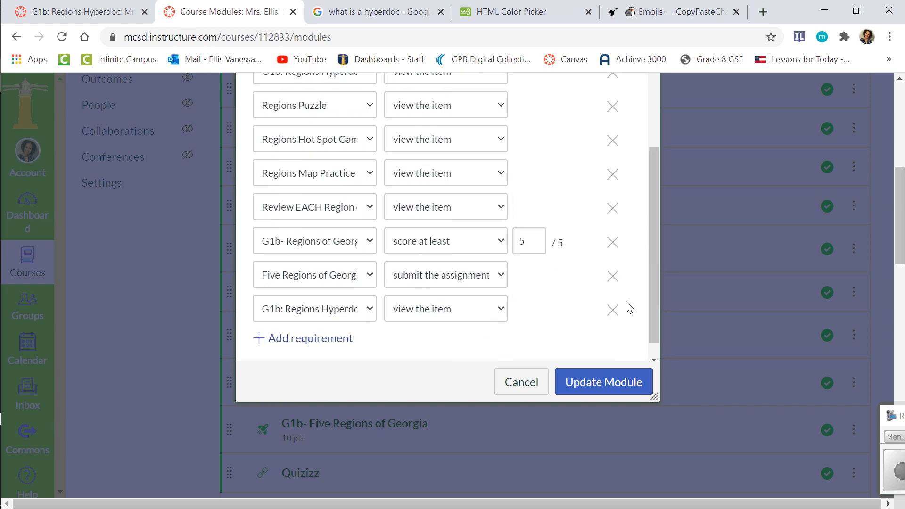
left_click(613, 310)
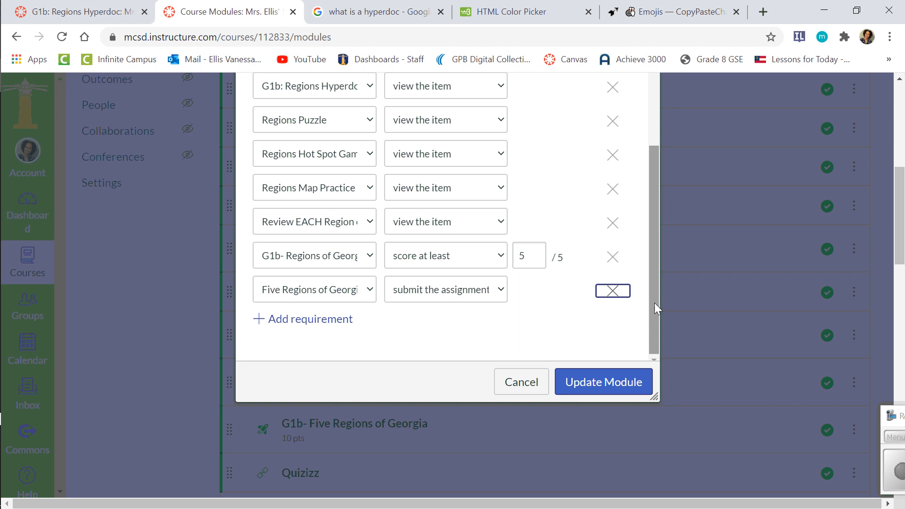
Save the updated module requirements and re-lock the modules until the new requirements are completed
left_click_drag(654, 302, 636, 218)
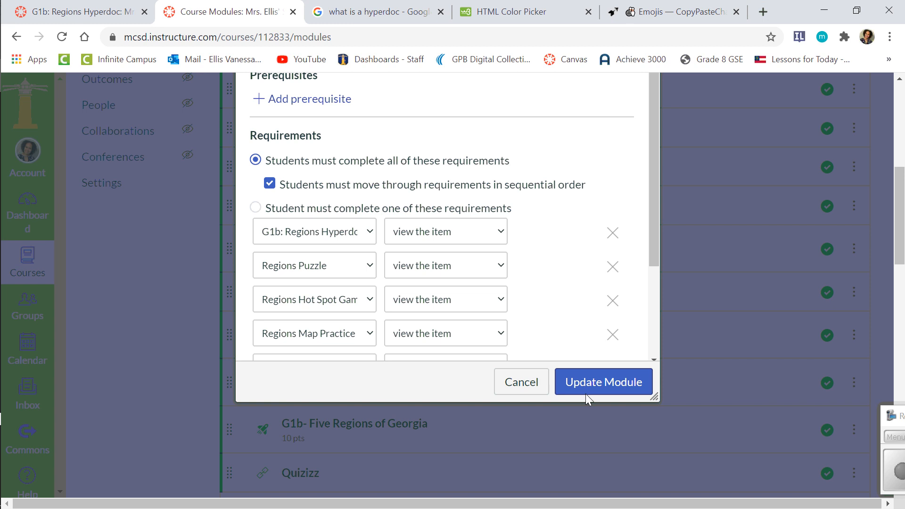
left_click(584, 381)
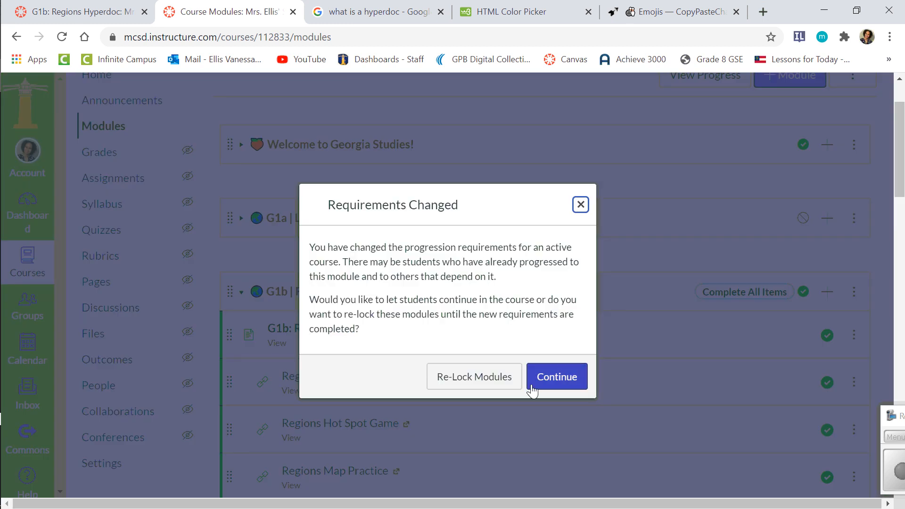
left_click(496, 378)
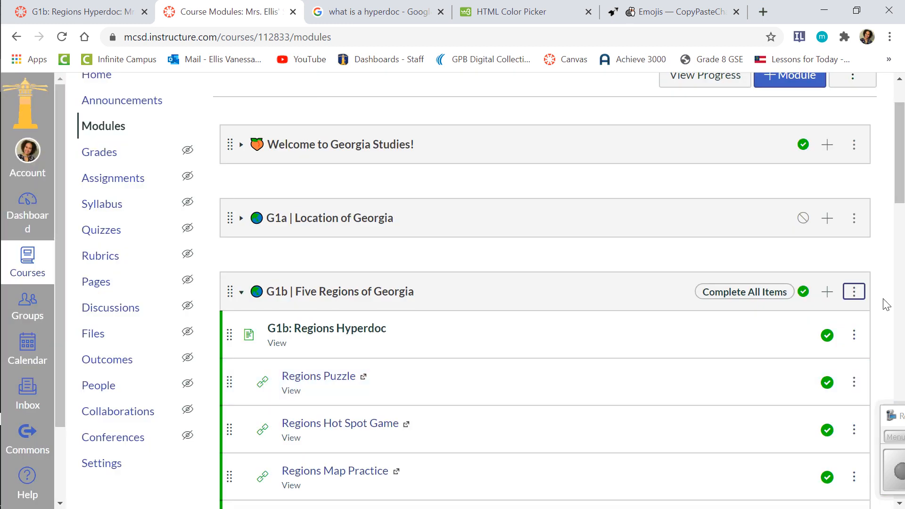
Unpublish the module "Welcome to Georgia Studies!"
left_click_drag(899, 195, 889, 164)
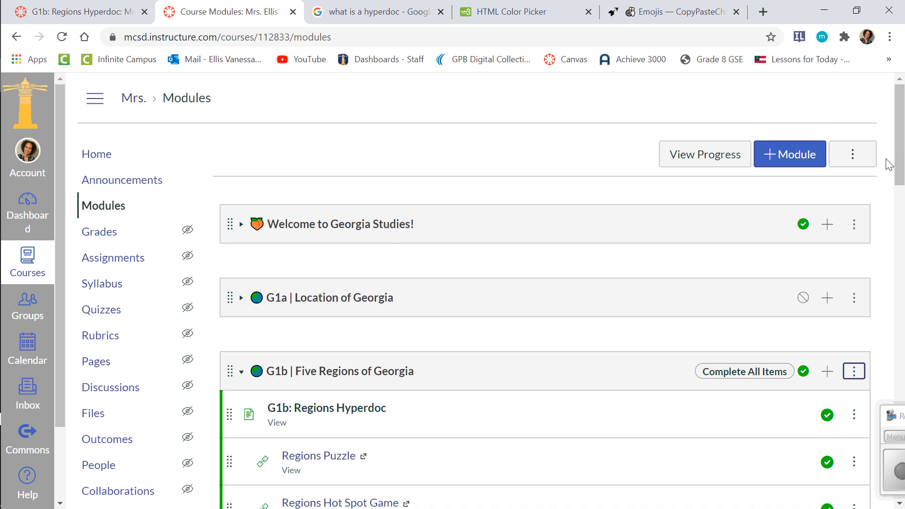
left_click(803, 226)
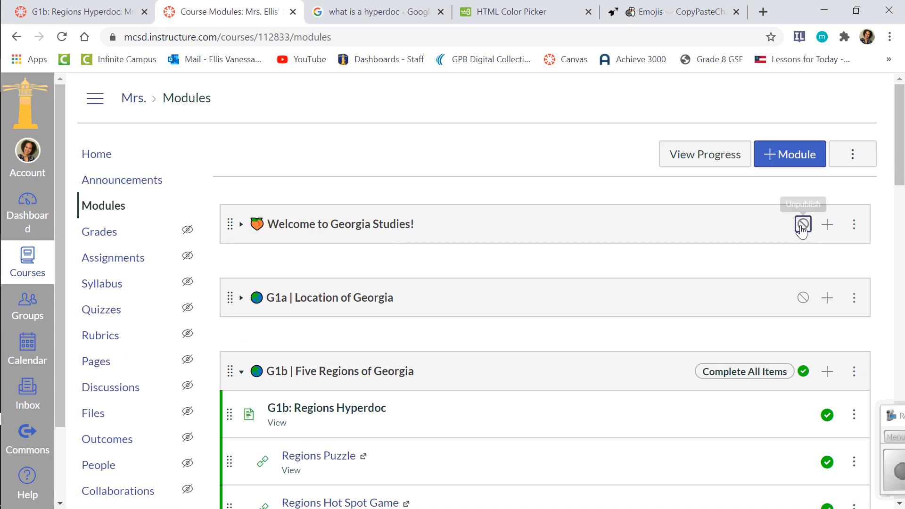
Enter Student View from the course home page and go to the course modules
left_click(97, 154)
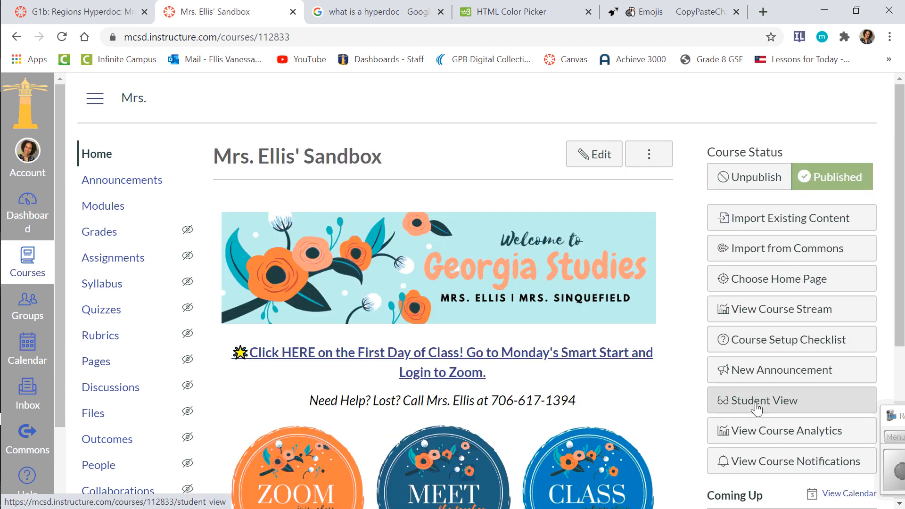
left_click(759, 408)
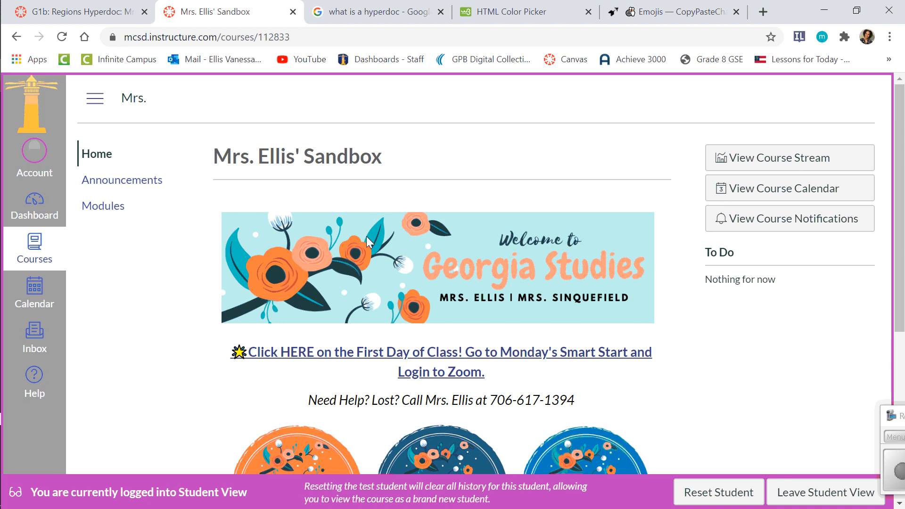
left_click(102, 207)
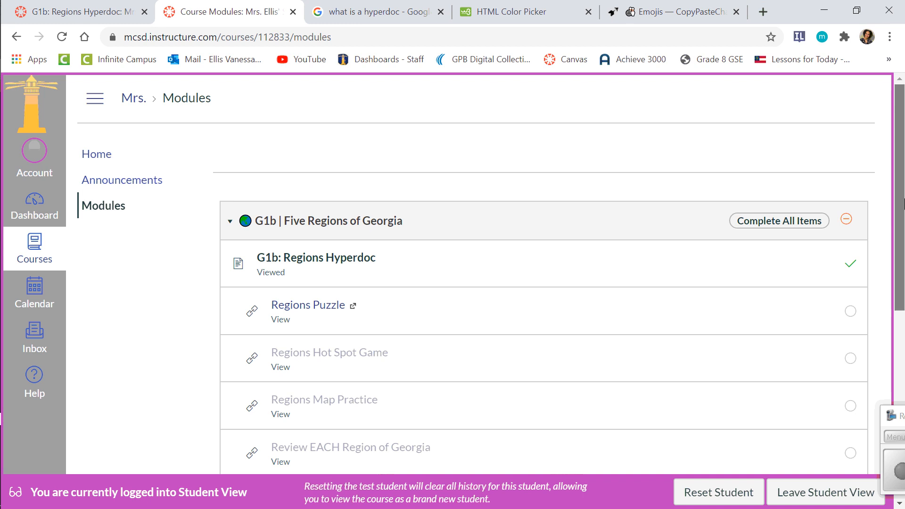
Examine the Five Regions of Georgia module as a student, checking each item's requirement and availability
scroll(886, 226, "down", 5)
scroll(881, 256, "up", 3)
scroll(880, 256, "down", 5)
scroll(866, 349, "up", 1)
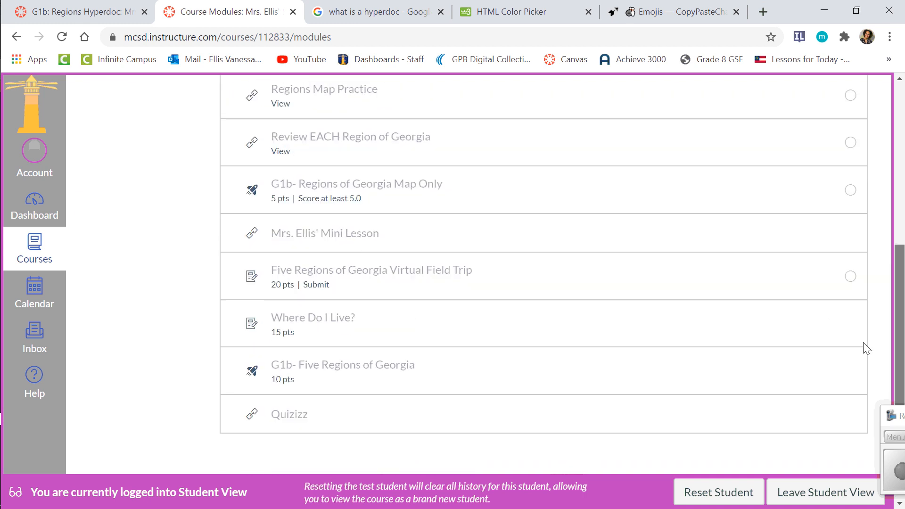
scroll(837, 289, "up", 3)
scroll(836, 278, "down", 4)
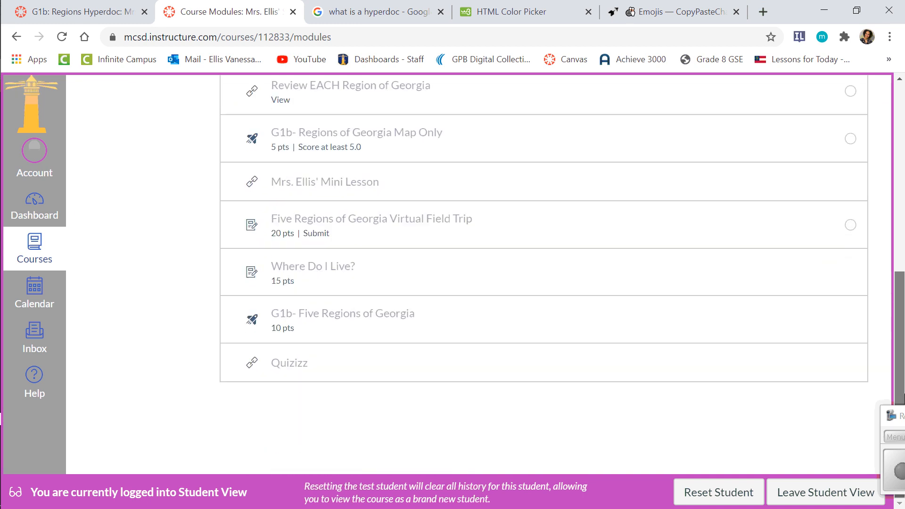
scroll(848, 287, "up", 3)
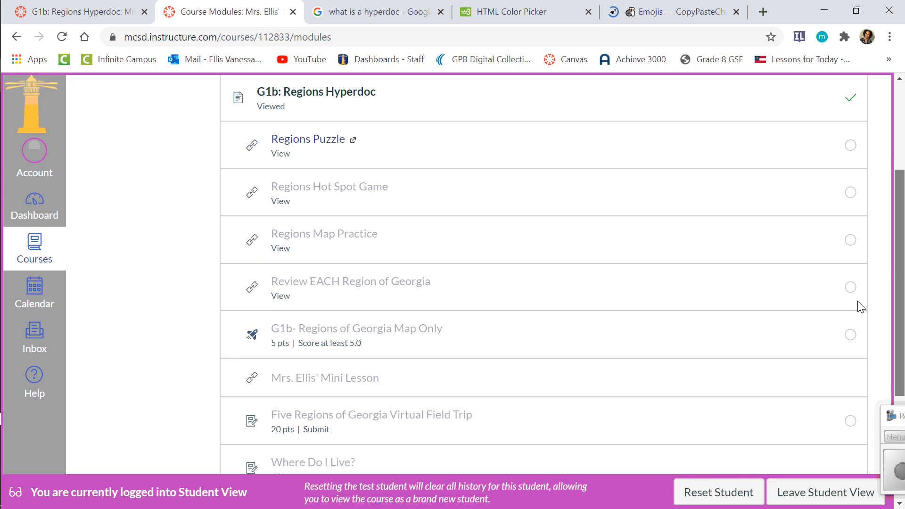
scroll(867, 321, "down", 2)
scroll(849, 268, "up", 3)
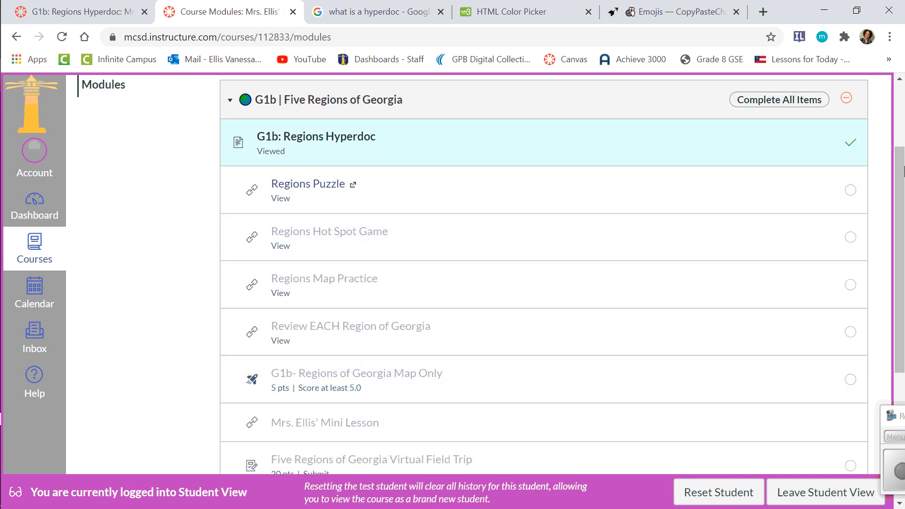
Reset the test student, then reopen the modules and review the Five Regions of Georgia requirements as a brand-new student
left_click(723, 499)
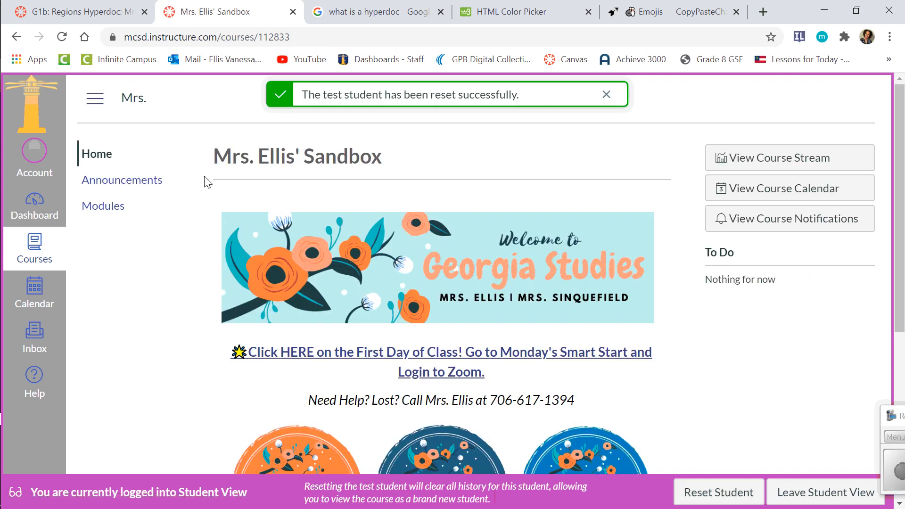
left_click(125, 212)
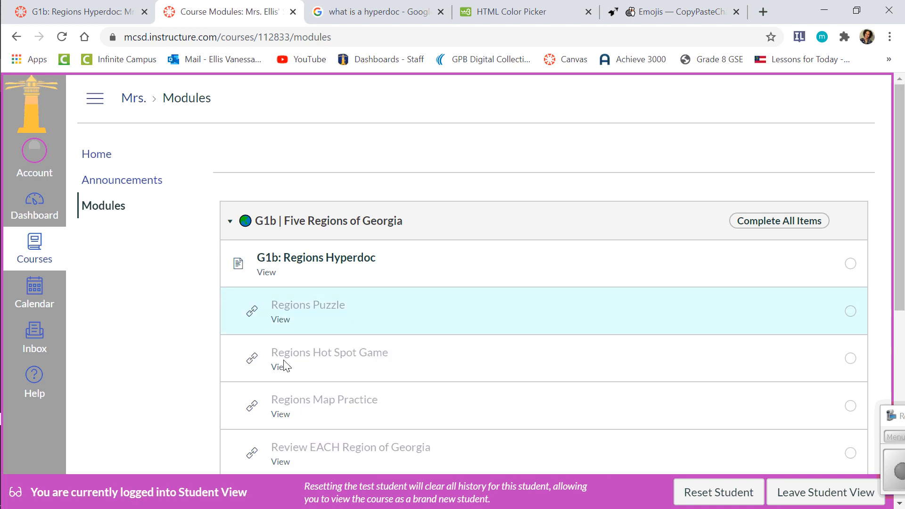
left_click_drag(901, 208, 866, 243)
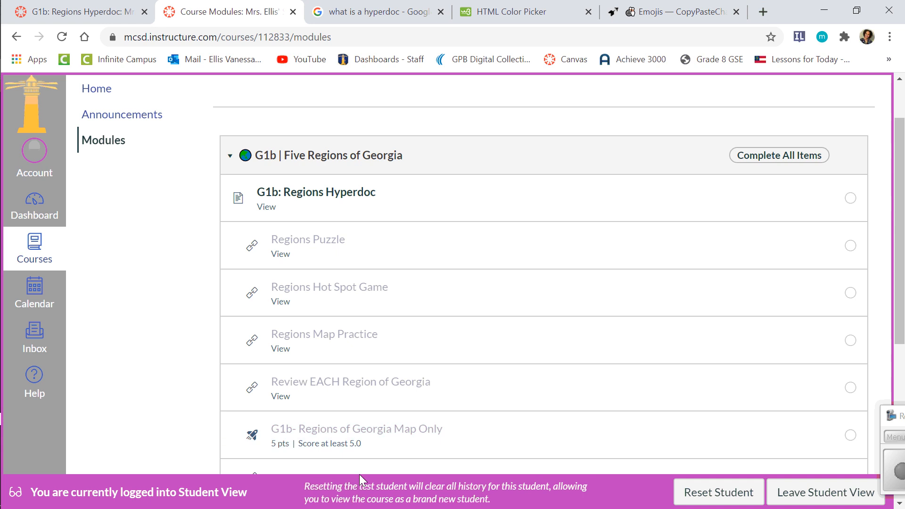
scroll(450, 217, "down", 4)
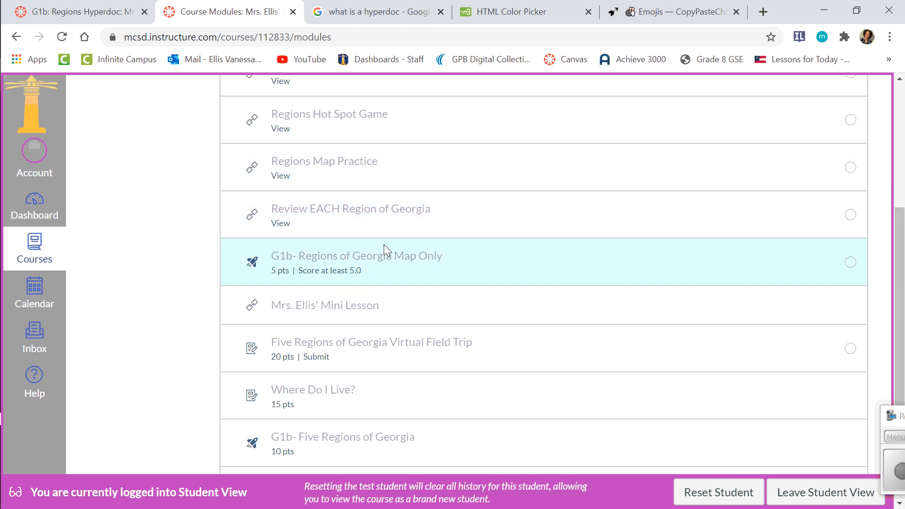
Open the G1b: Regions Hyperdoc as the test student and check the Five Regions of Georgia Virtual Field Trip link's completion prerequisites
scroll(903, 358, "up", 4)
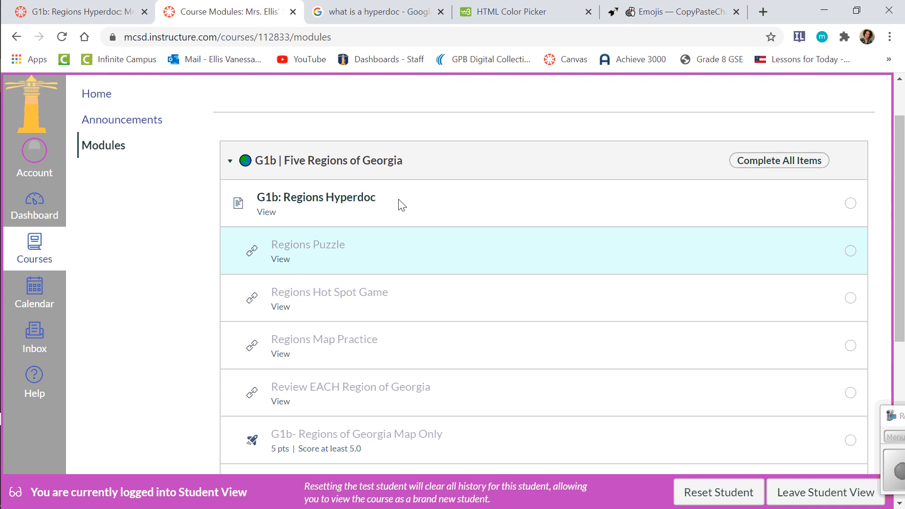
left_click(334, 204)
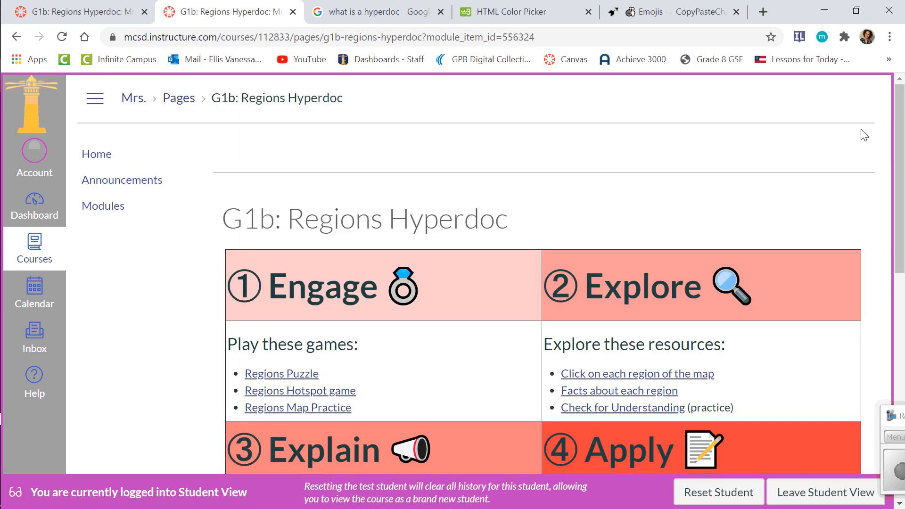
left_click_drag(901, 128, 902, 212)
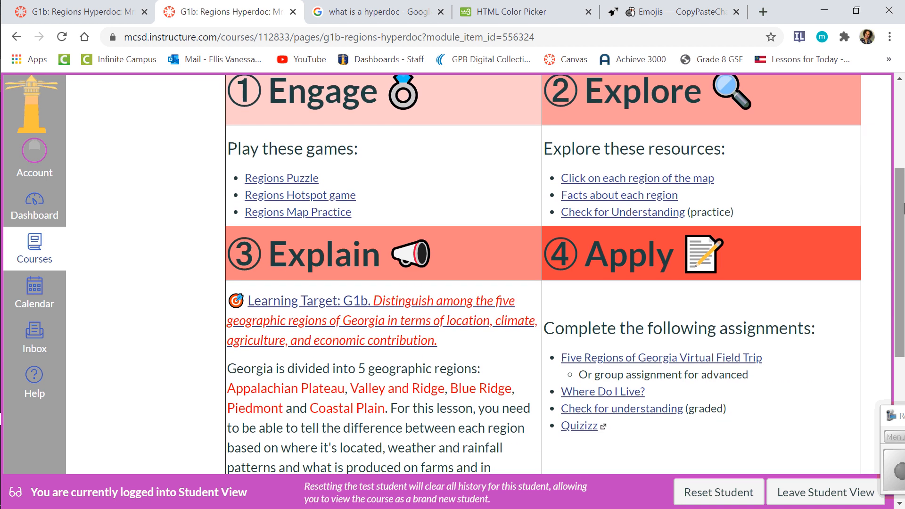
left_click(737, 364)
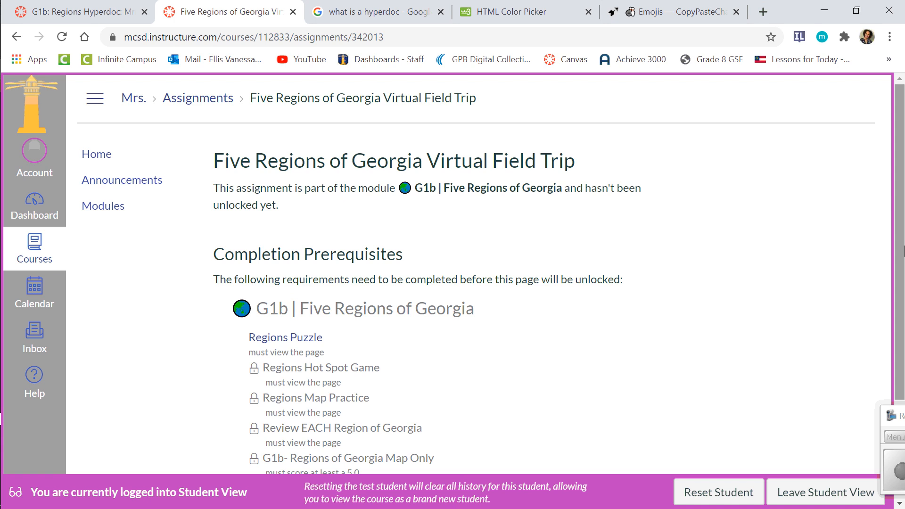
scroll(449, 369, "down", 3)
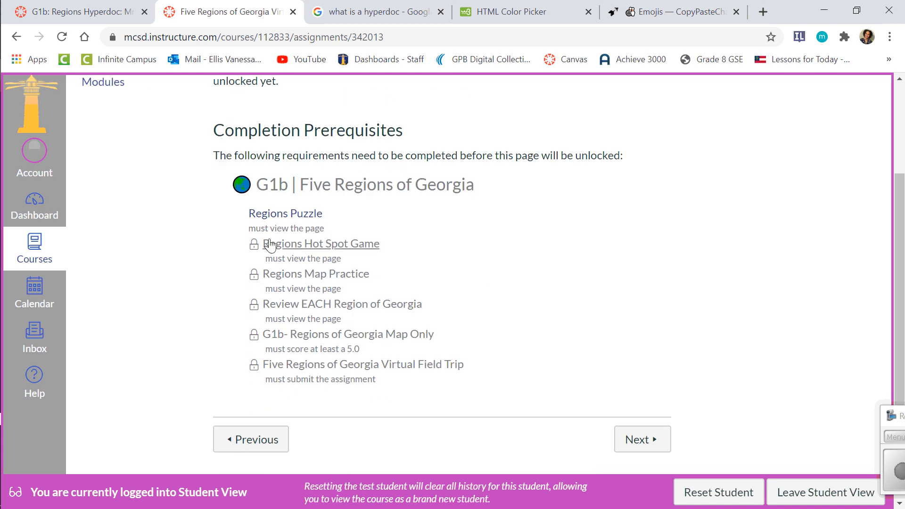
Open the Regions Puzzle from the prerequisites, place the Coastal Plain piece on the Georgia map, then close the puzzle and return to the modules
left_click(260, 214)
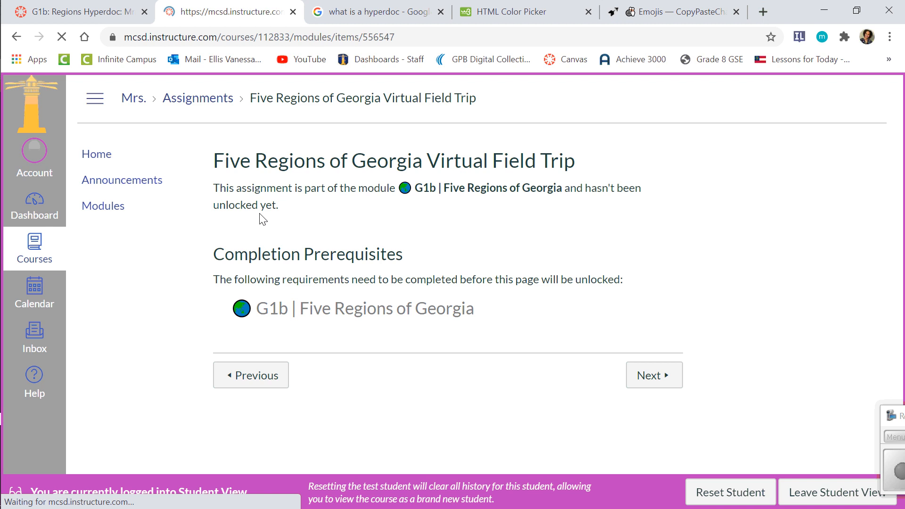
left_click(257, 176)
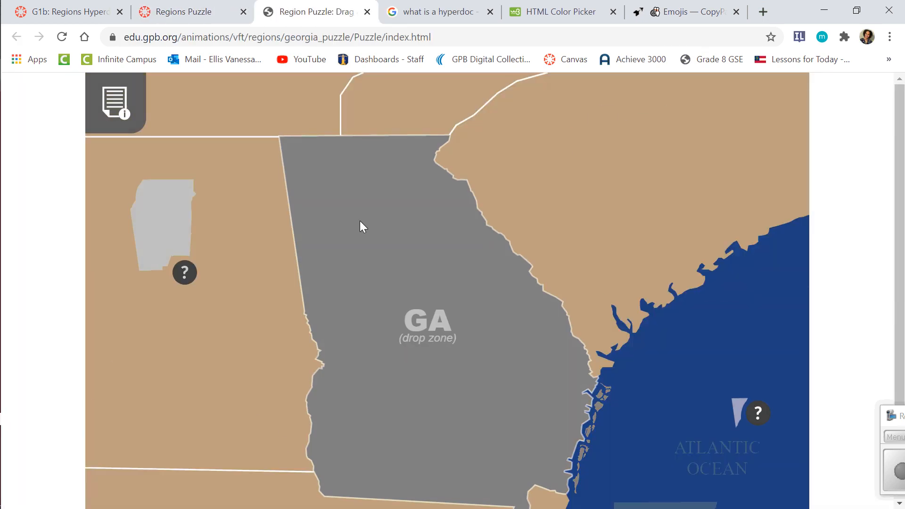
left_click_drag(713, 158, 456, 360)
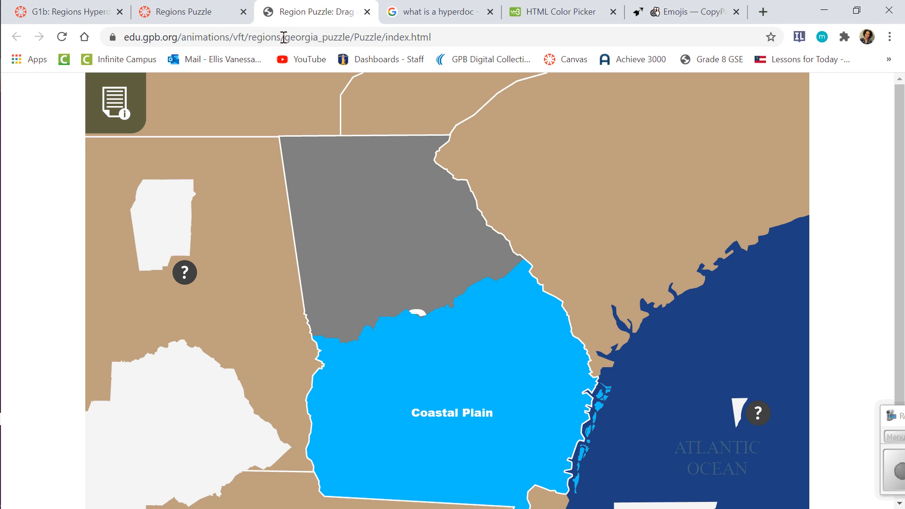
left_click(367, 12)
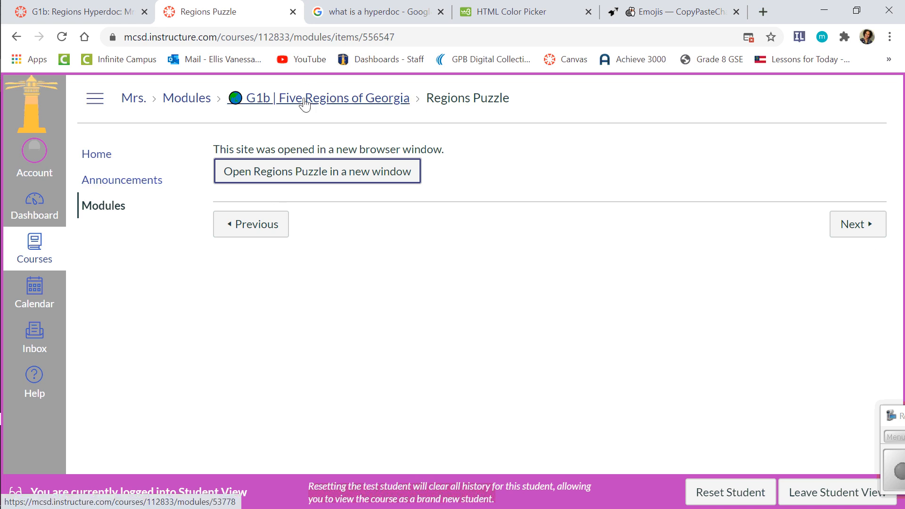
left_click(106, 213)
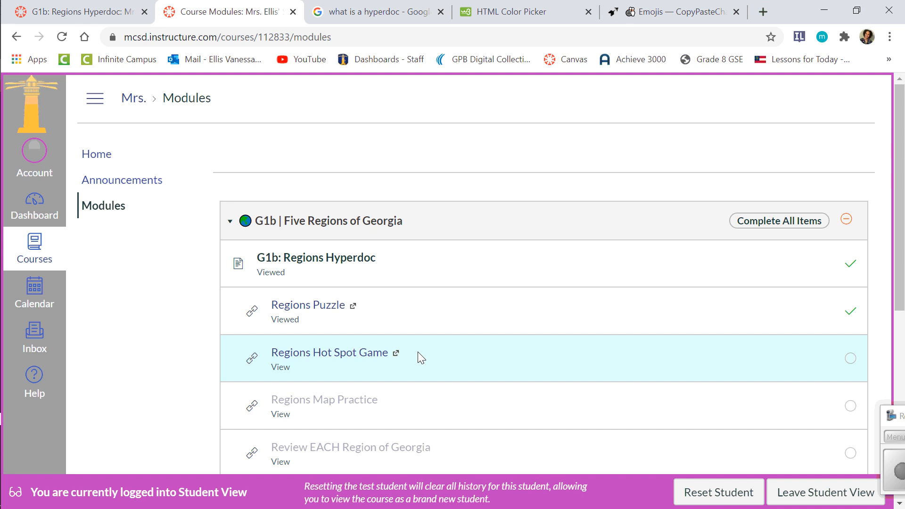
Open the Regions Hot Spot Game in a new window, close it, and check the student's progress in the modules
left_click(337, 352)
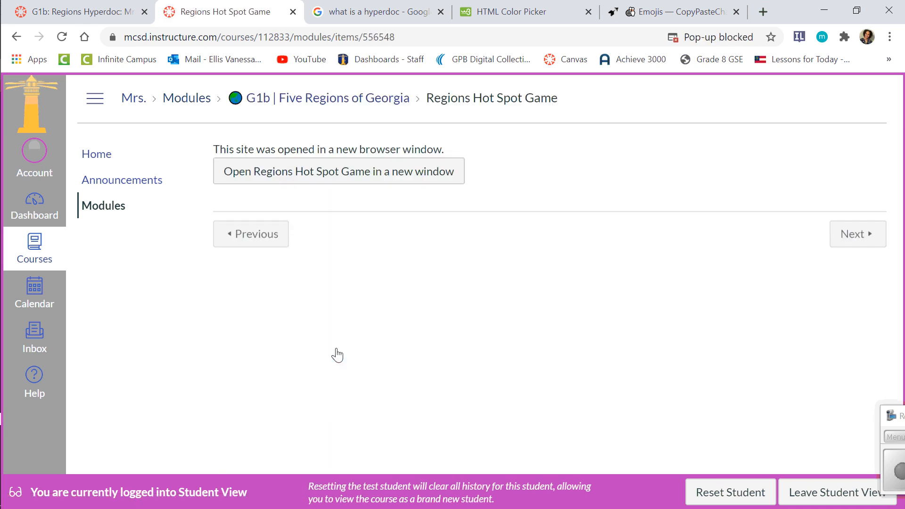
left_click(299, 179)
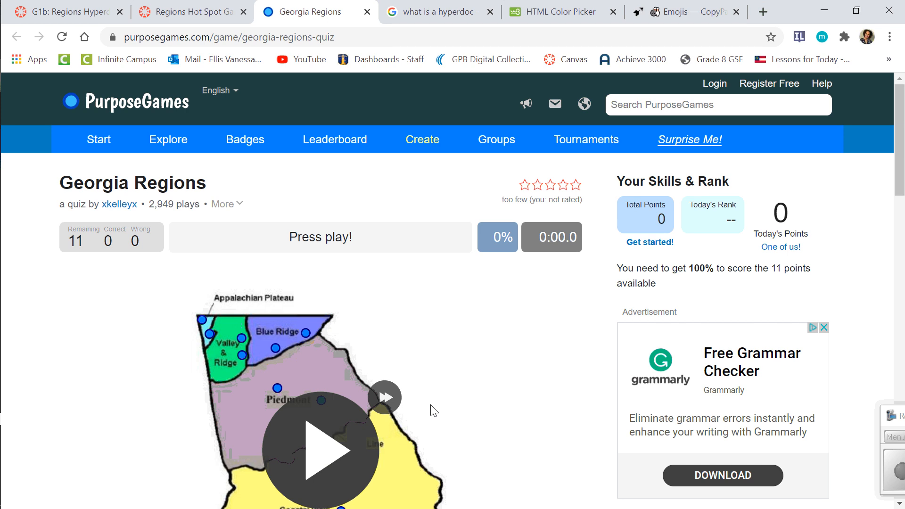
left_click(366, 12)
left_click(115, 205)
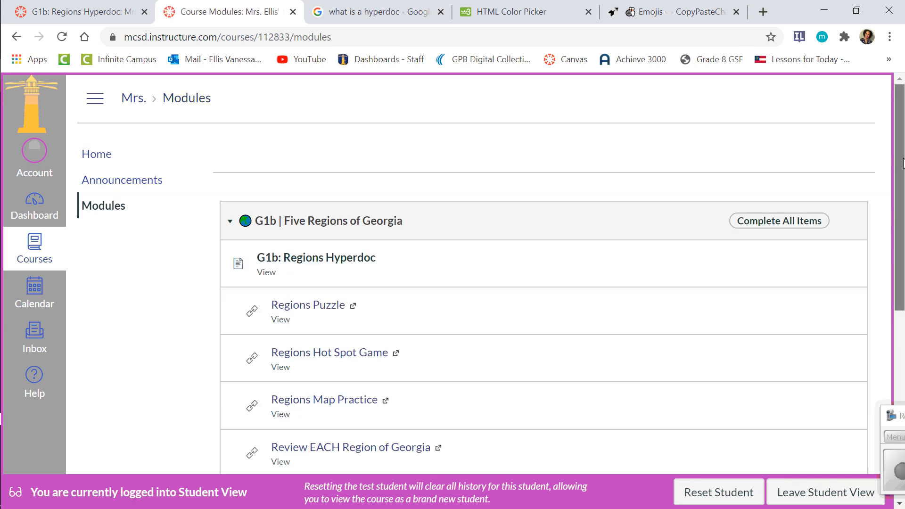
scroll(897, 236, "down", 3)
left_click_drag(896, 236, 883, 163)
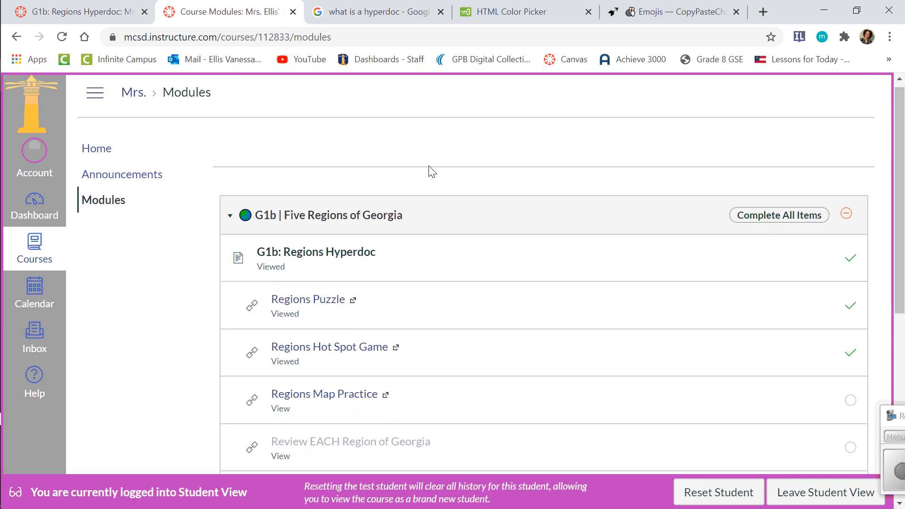
Reopen the G1b: Regions Hyperdoc and review its Engage, Explore, Explain and Apply sections as a student
left_click(314, 254)
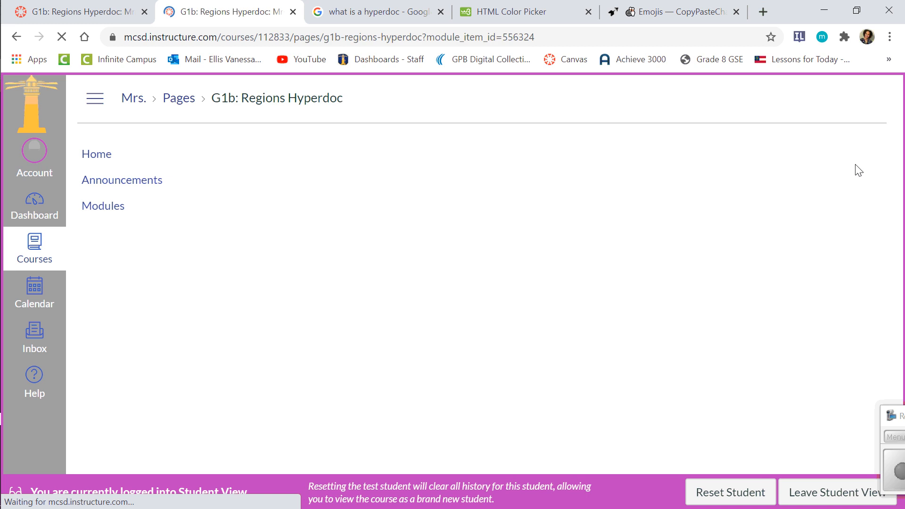
scroll(184, 290, "down", 2)
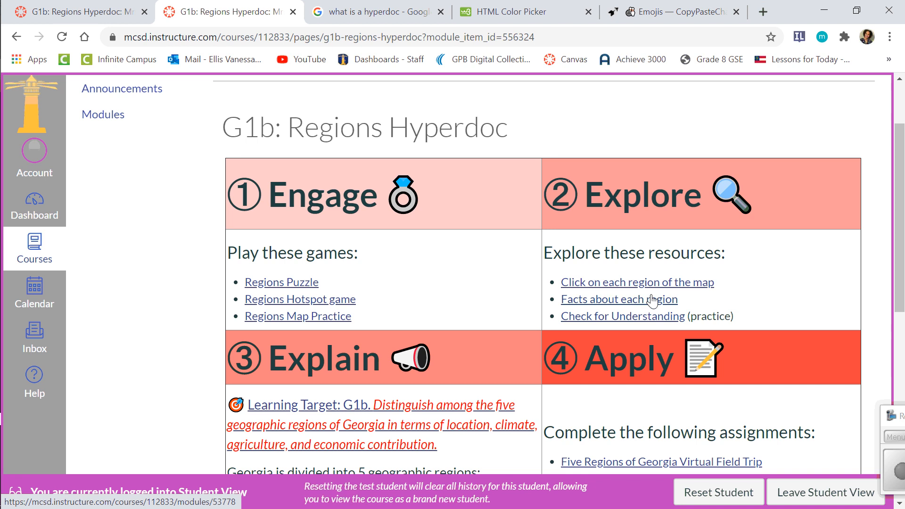
left_click_drag(903, 222, 898, 216)
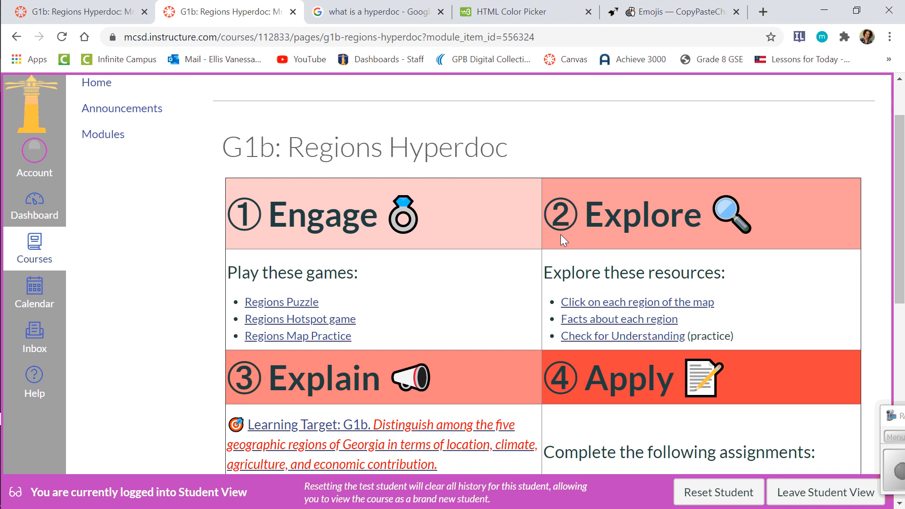
left_click_drag(898, 224, 885, 144)
Return to the modules and review the completion status and remaining requirements of the Five Regions of Georgia items
left_click(103, 210)
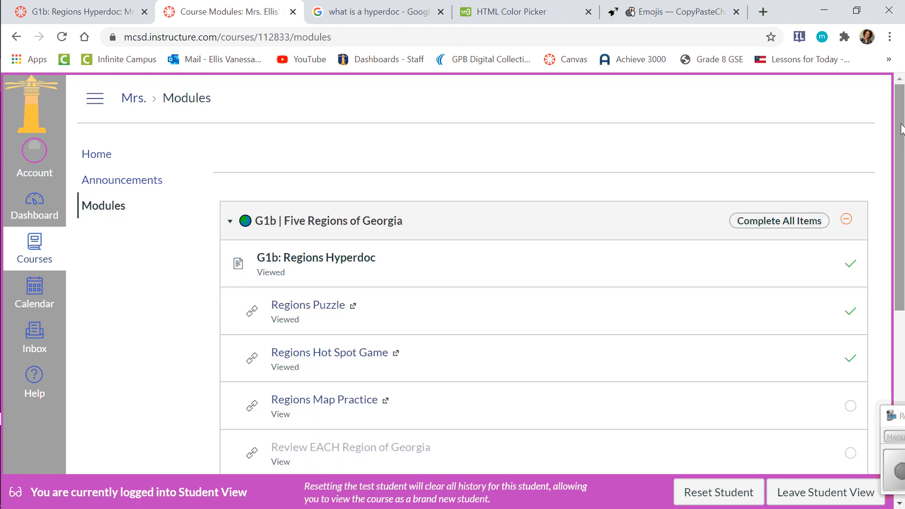
left_click_drag(903, 127, 835, 168)
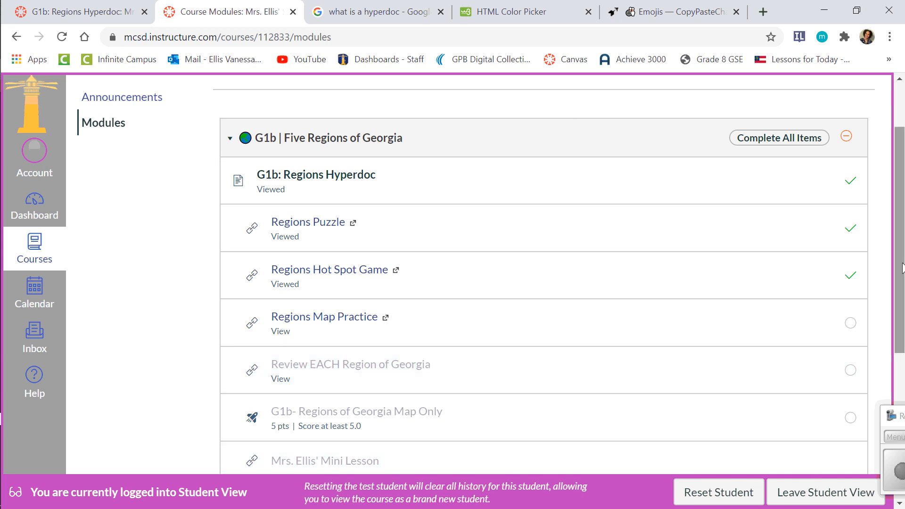
left_click_drag(902, 269, 903, 300)
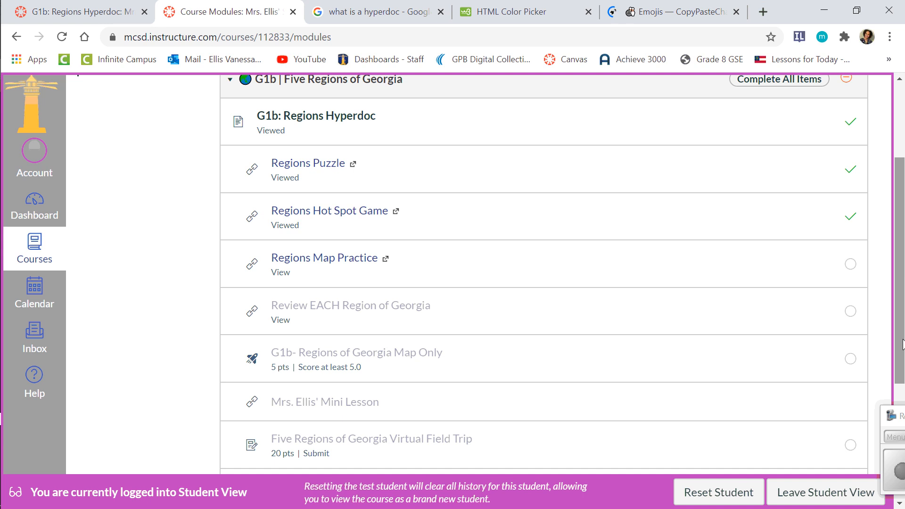
scroll(901, 344, "down", 1)
scroll(902, 344, "up", 1)
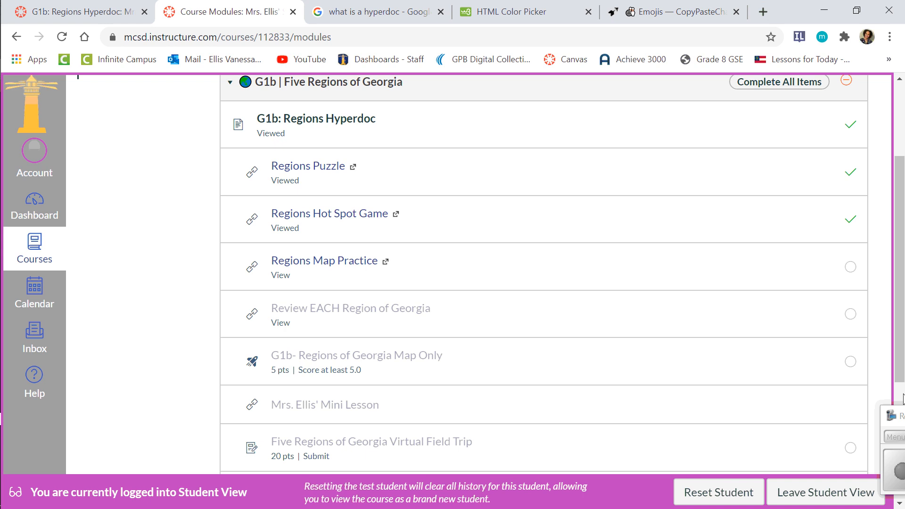
left_click(893, 414)
left_click(738, 403)
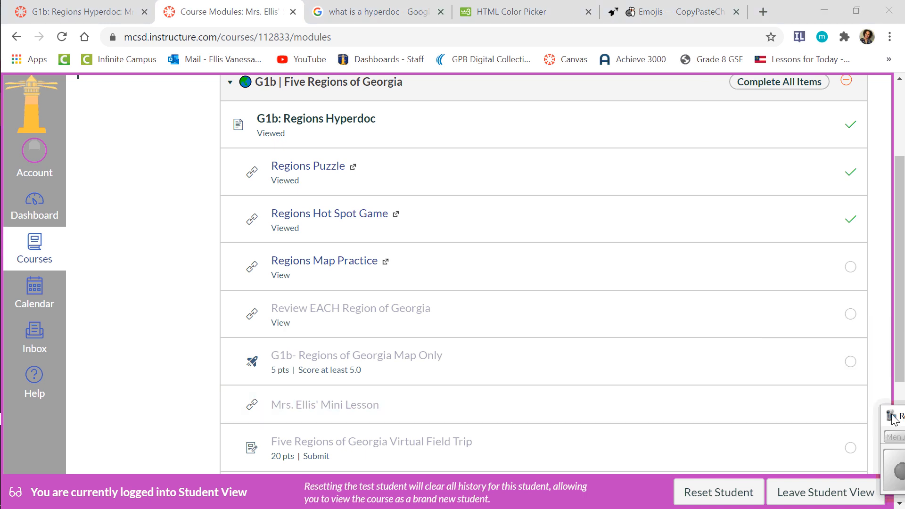
left_click(892, 416)
left_click(891, 417)
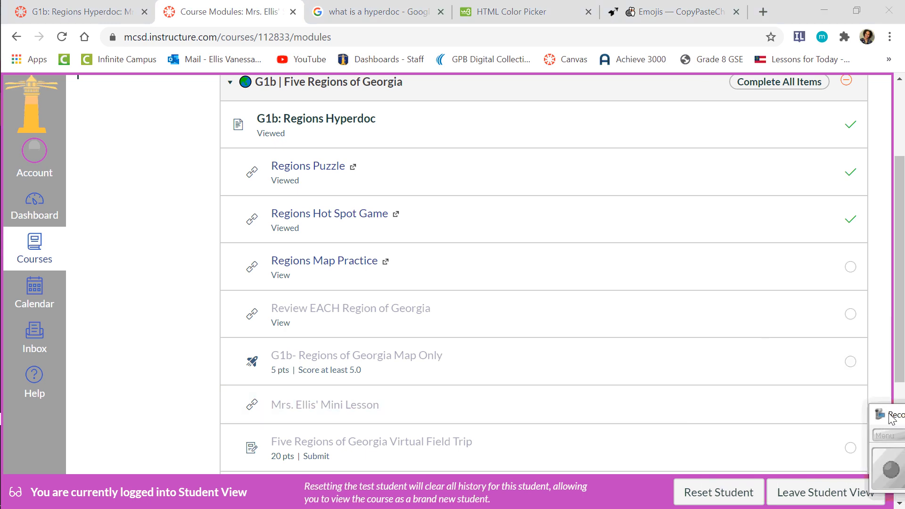